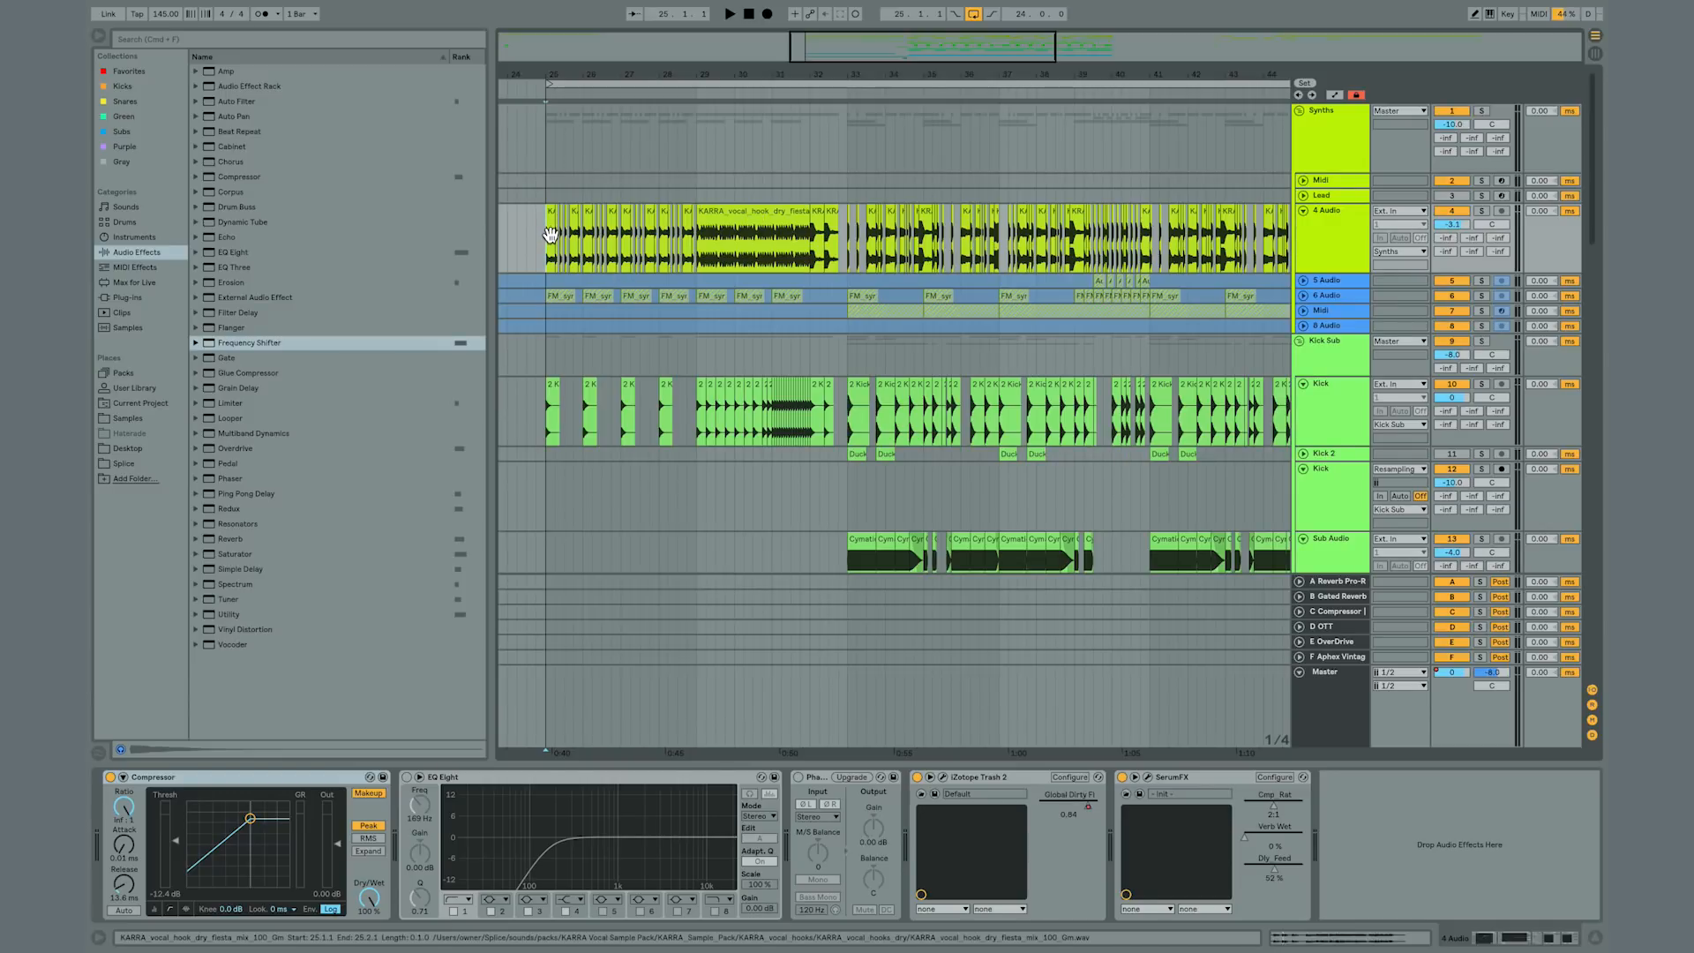
Step: Play the arrangement from bar 25 and highlight the drop between bars 33 and 41 on the kick tracks
{"action": "key", "text": "space"}
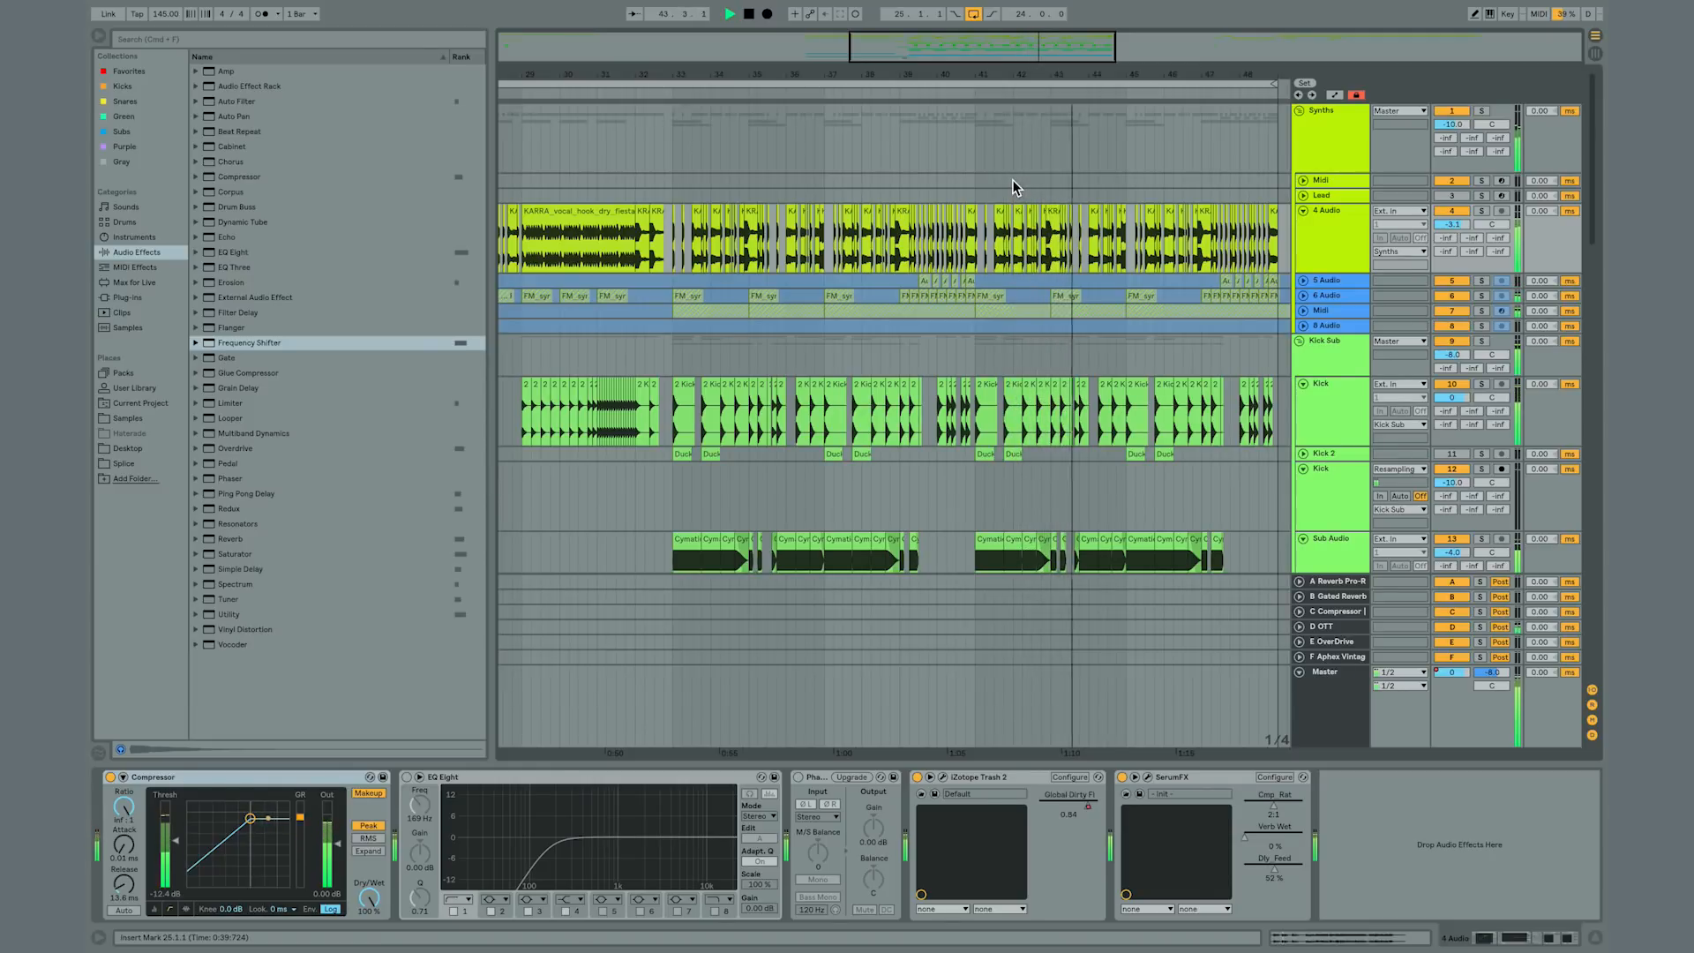
{"action": "key", "text": "space"}
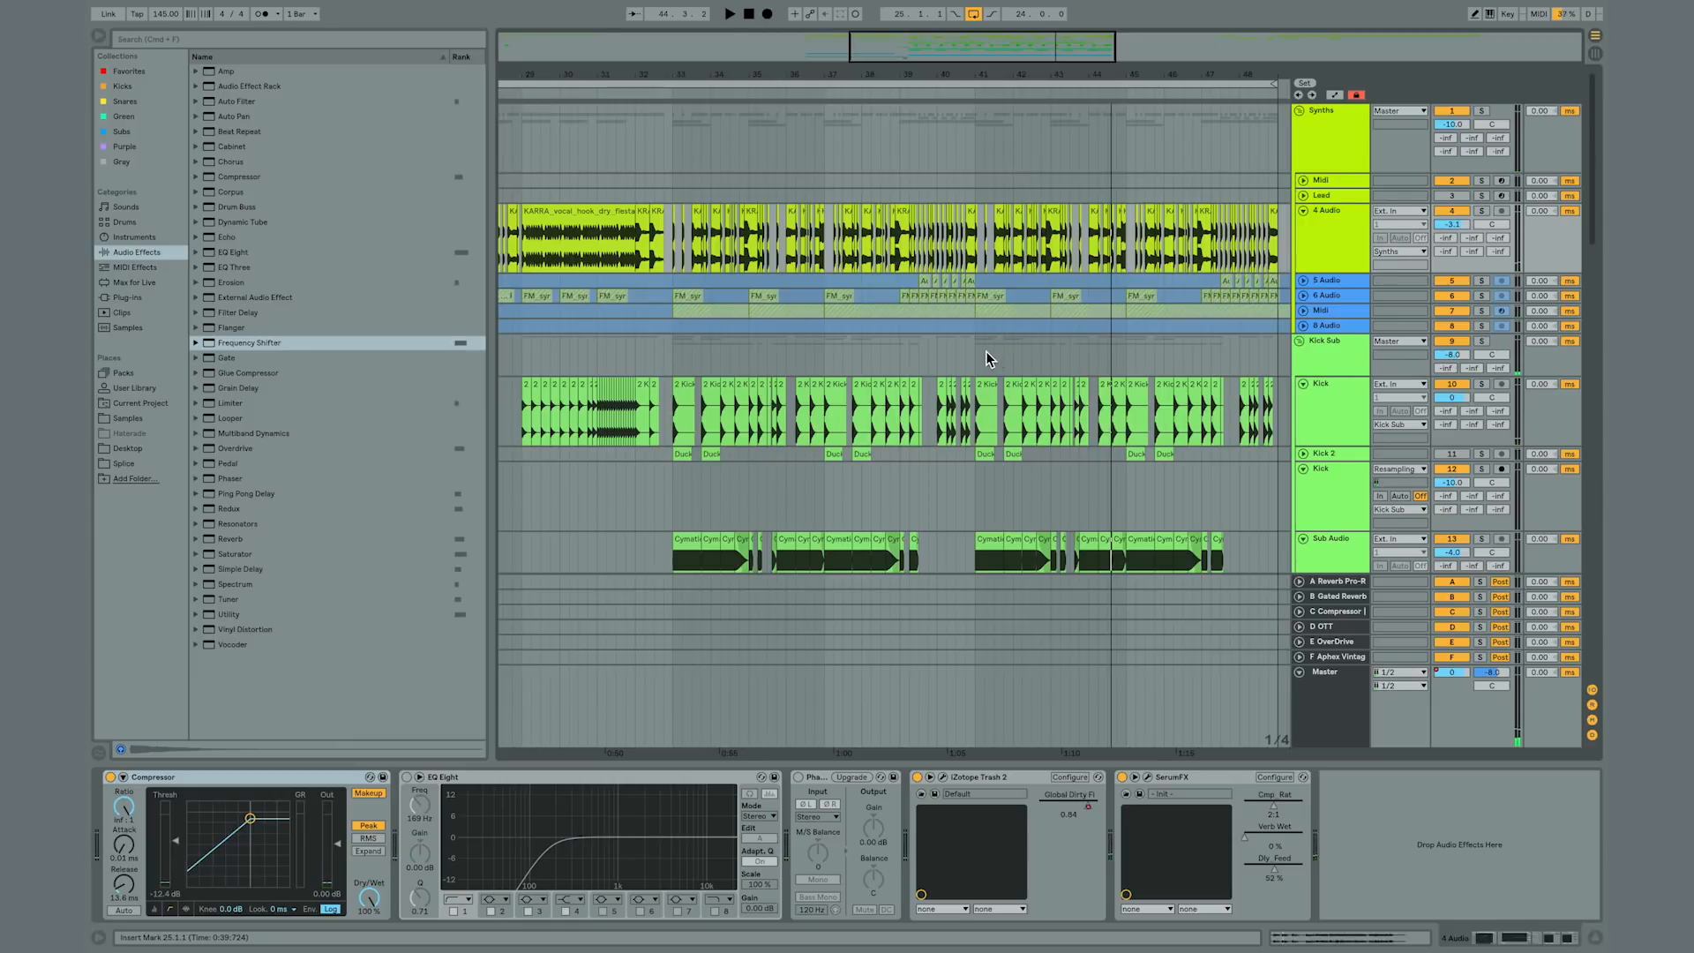
{"action": "scroll", "coordinate": [986, 351], "scroll_direction": "down", "scroll_amount": 10}
{"action": "left_click_drag", "start_coordinate": [988, 406], "coordinate": [729, 395]}
{"action": "scroll", "coordinate": [729, 396], "scroll_direction": "up", "scroll_amount": 10}
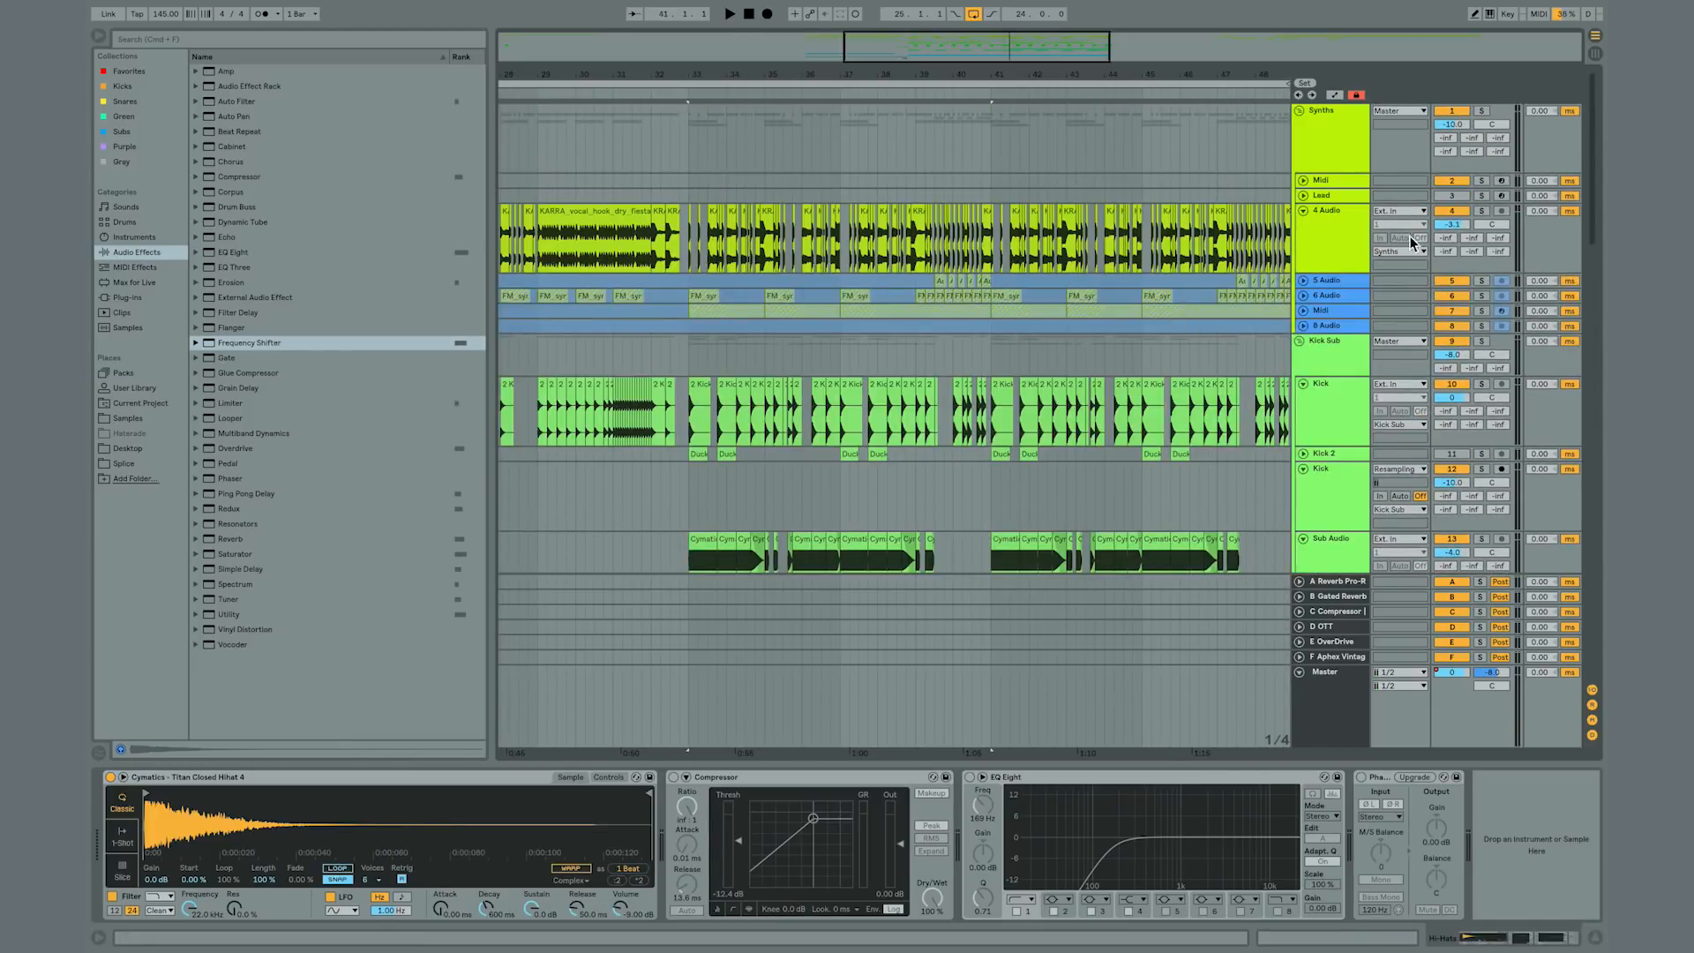
Step: Solo the 4 Audio vocal track and play it from bar 33
{"action": "left_click", "coordinate": [1339, 234]}
{"action": "left_click", "coordinate": [1482, 211]}
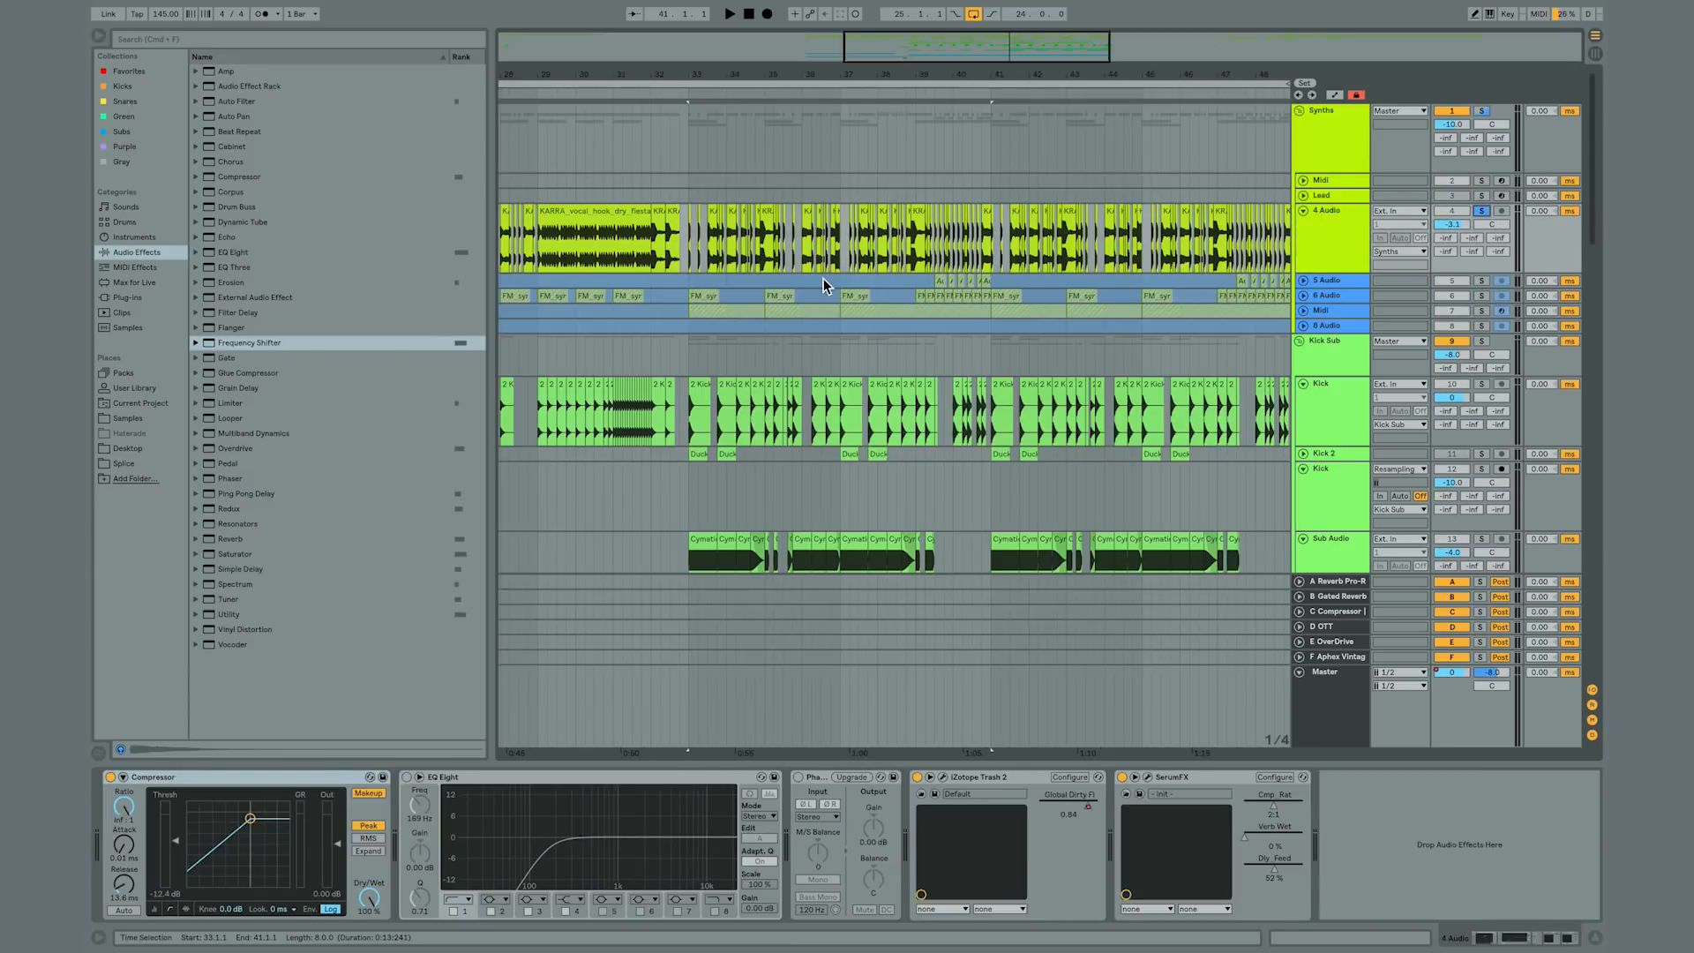
{"action": "left_click", "coordinate": [688, 238]}
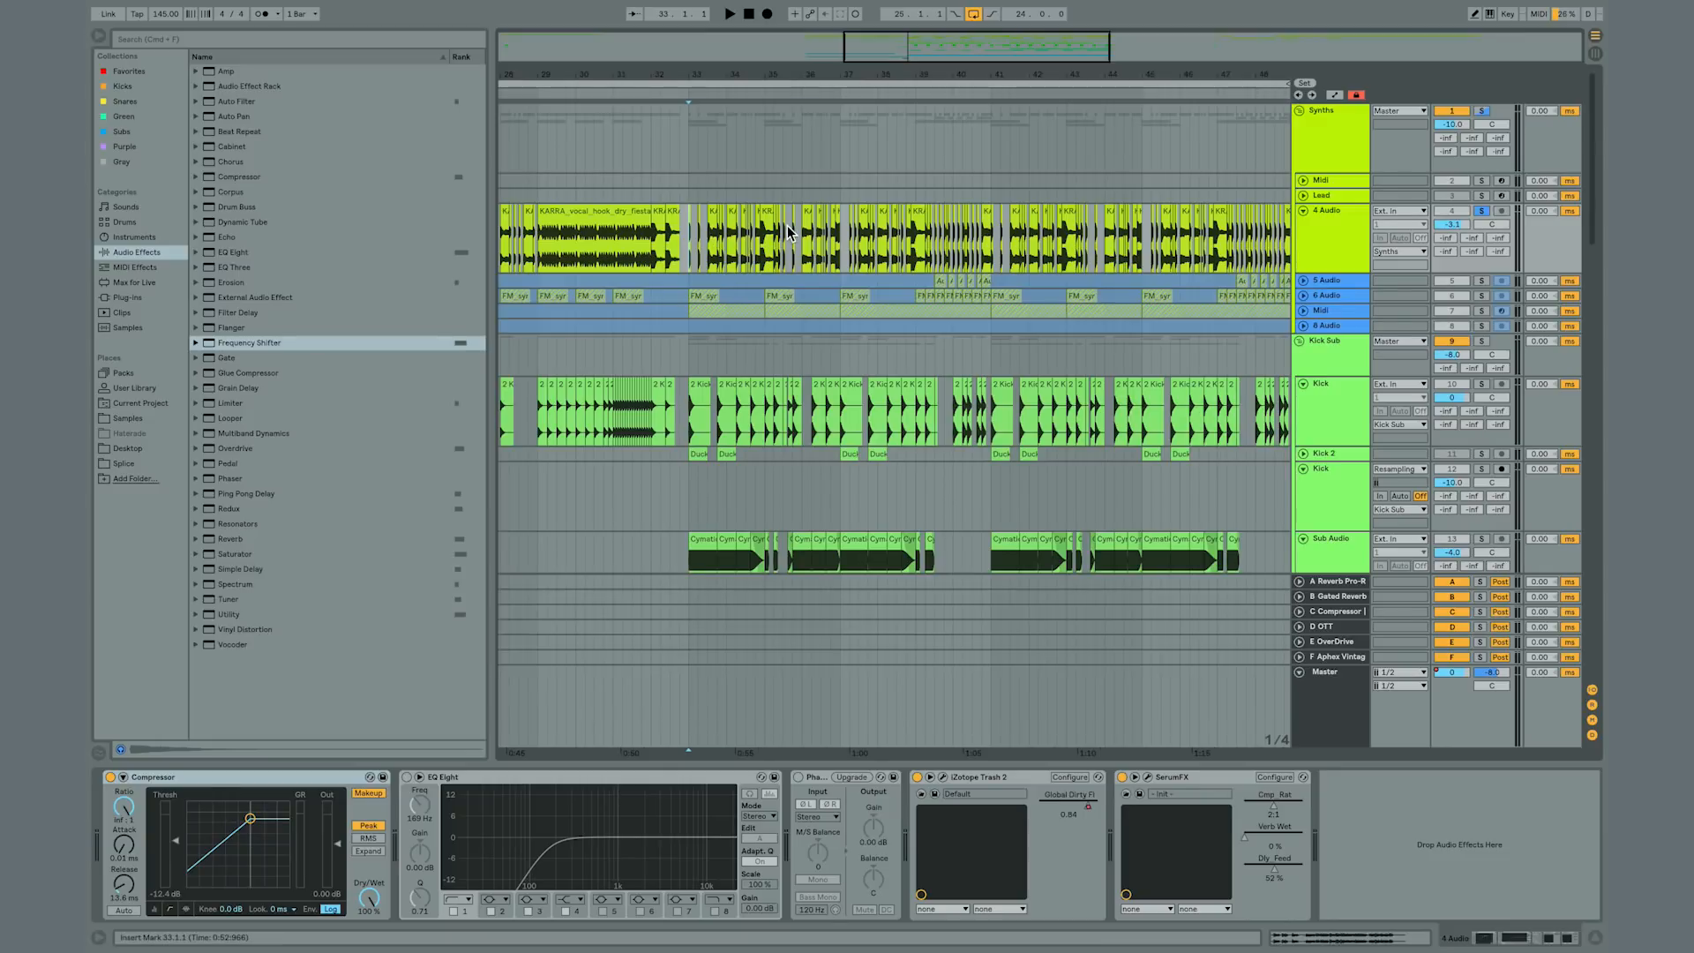
{"action": "key", "text": "space"}
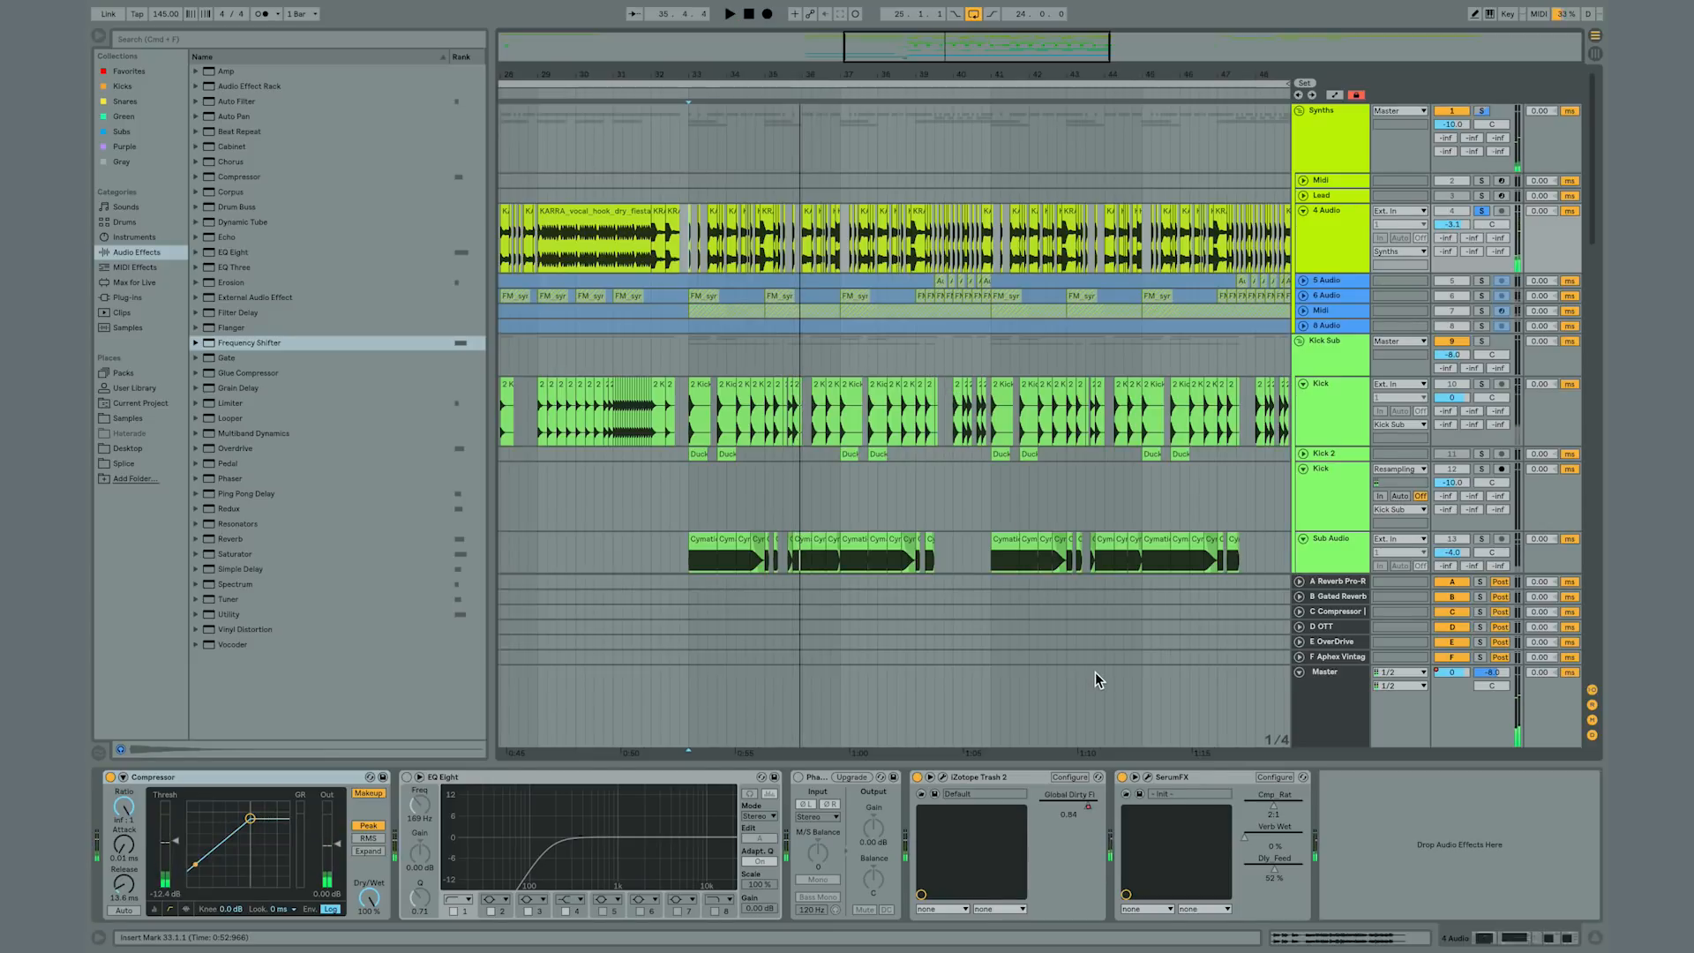
Step: Open the SerumFX device on the vocal track and enable the Hyper / Dimension effect
{"action": "left_click", "coordinate": [1148, 779]}
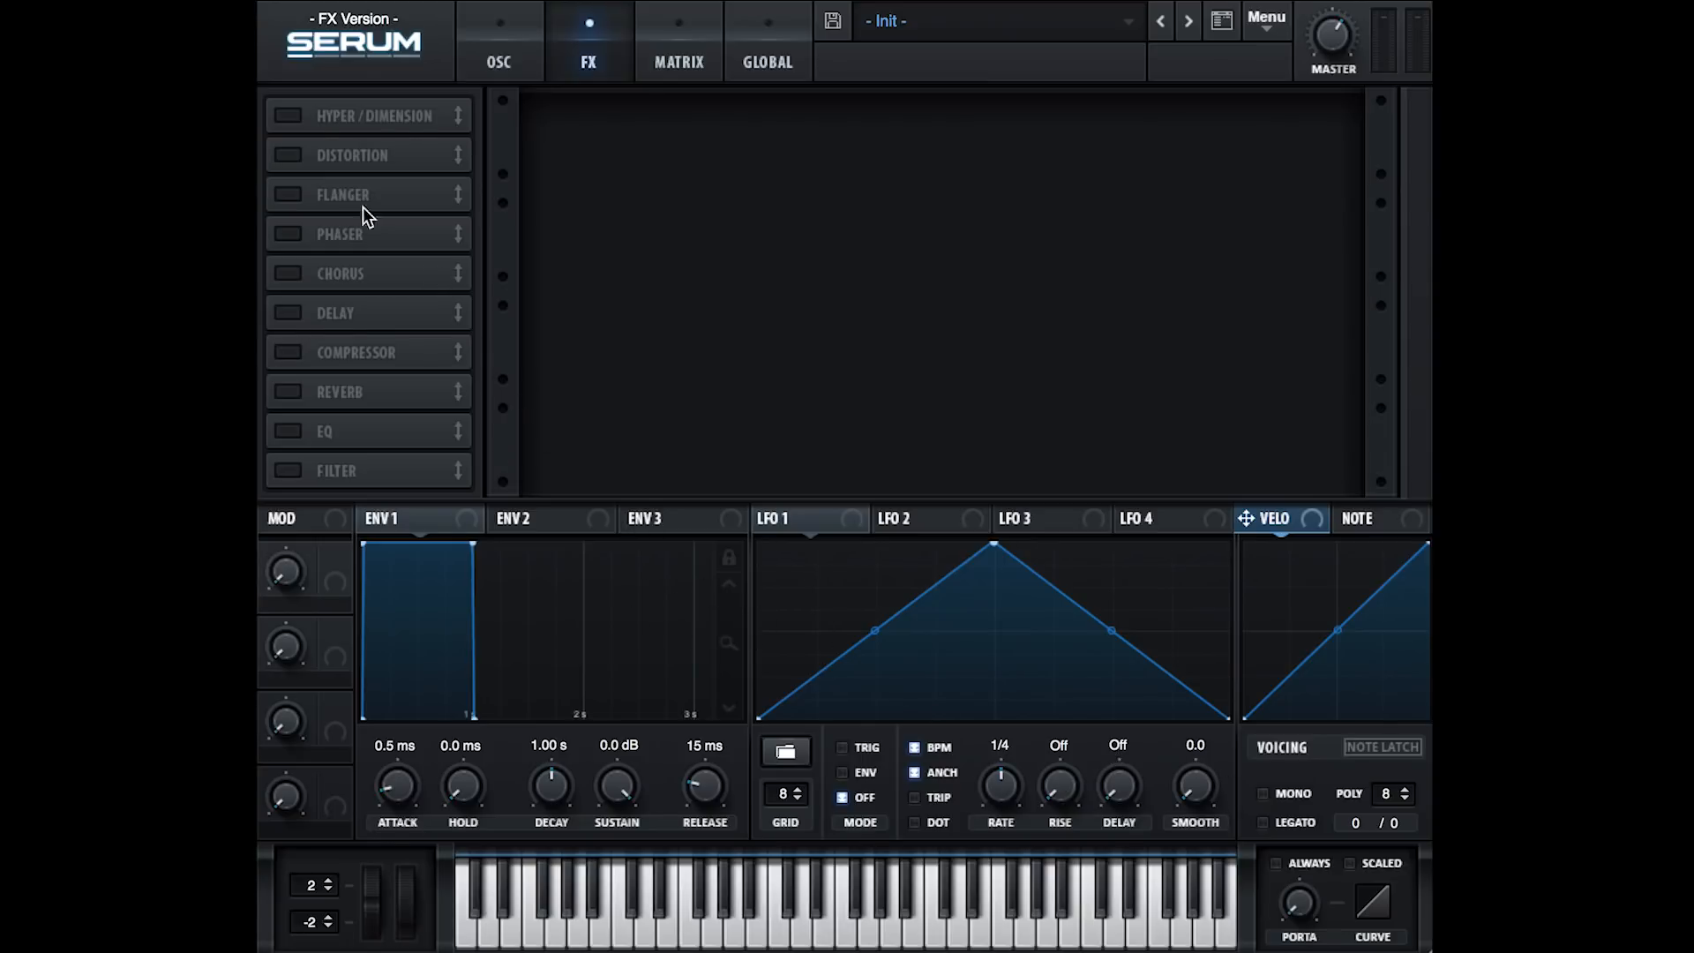
{"action": "left_click", "coordinate": [293, 113]}
{"action": "left_click", "coordinate": [285, 118]}
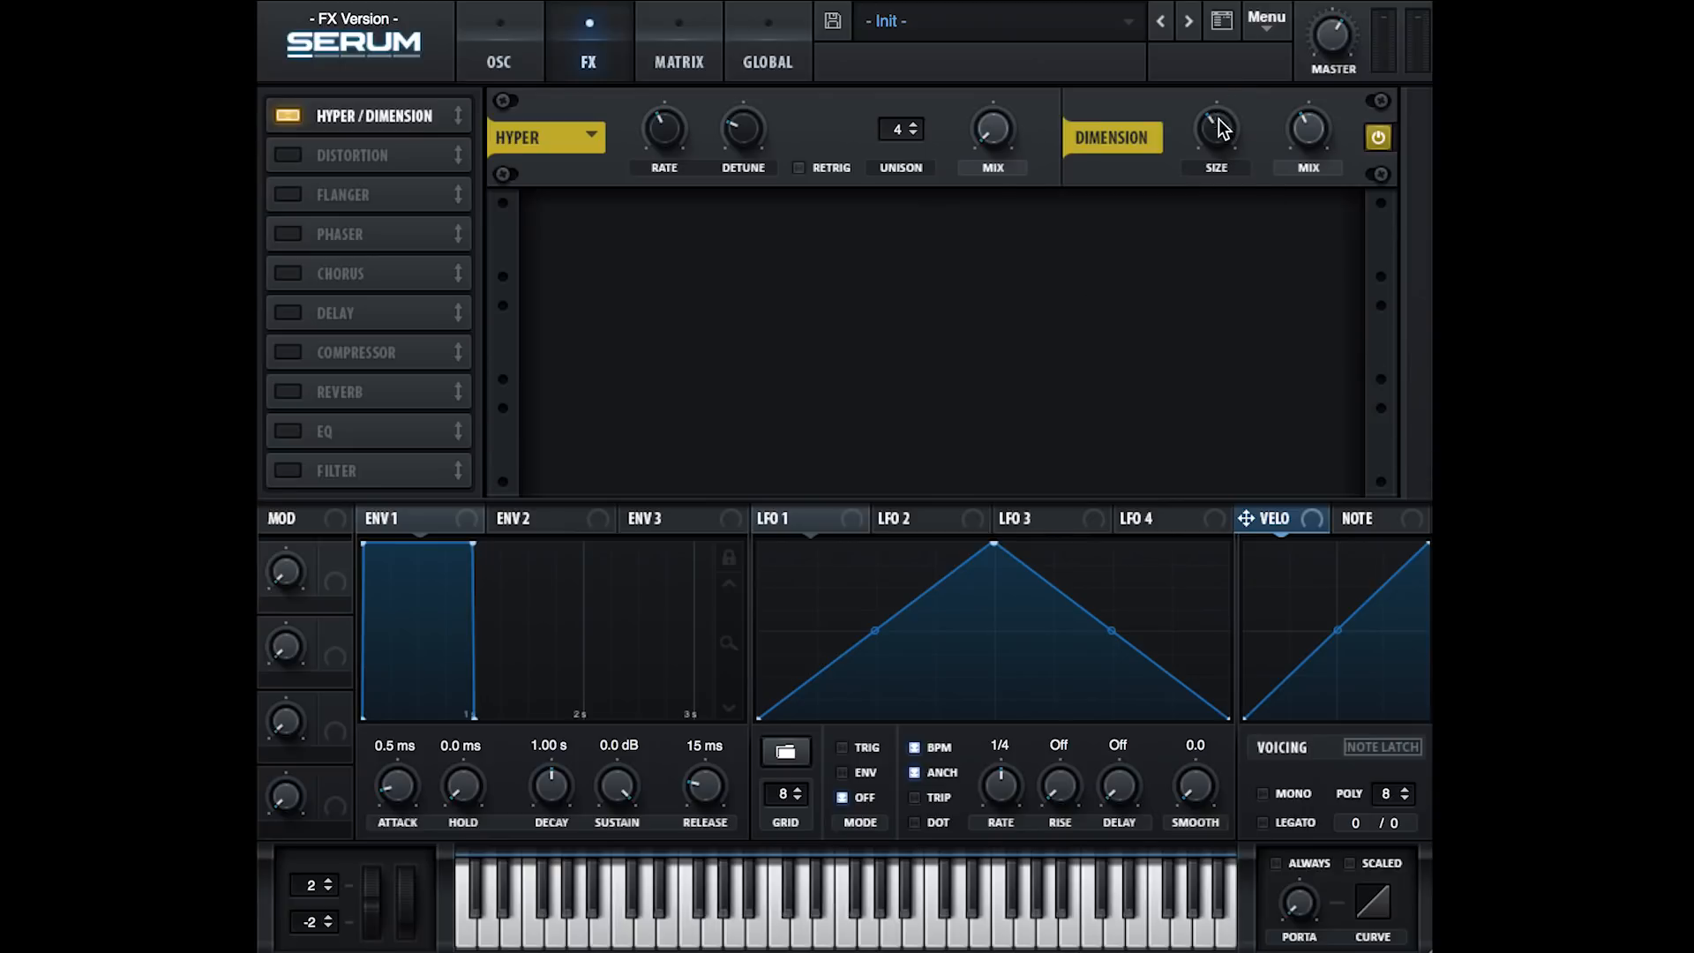
Step: Turn Dimension's size and mix down to zero and raise the Hyper mix to about half
{"action": "left_click_drag", "start_coordinate": [1218, 132], "coordinate": [1176, 461]}
{"action": "left_click_drag", "start_coordinate": [1299, 123], "coordinate": [1293, 327]}
{"action": "left_click_drag", "start_coordinate": [990, 131], "coordinate": [962, 46]}
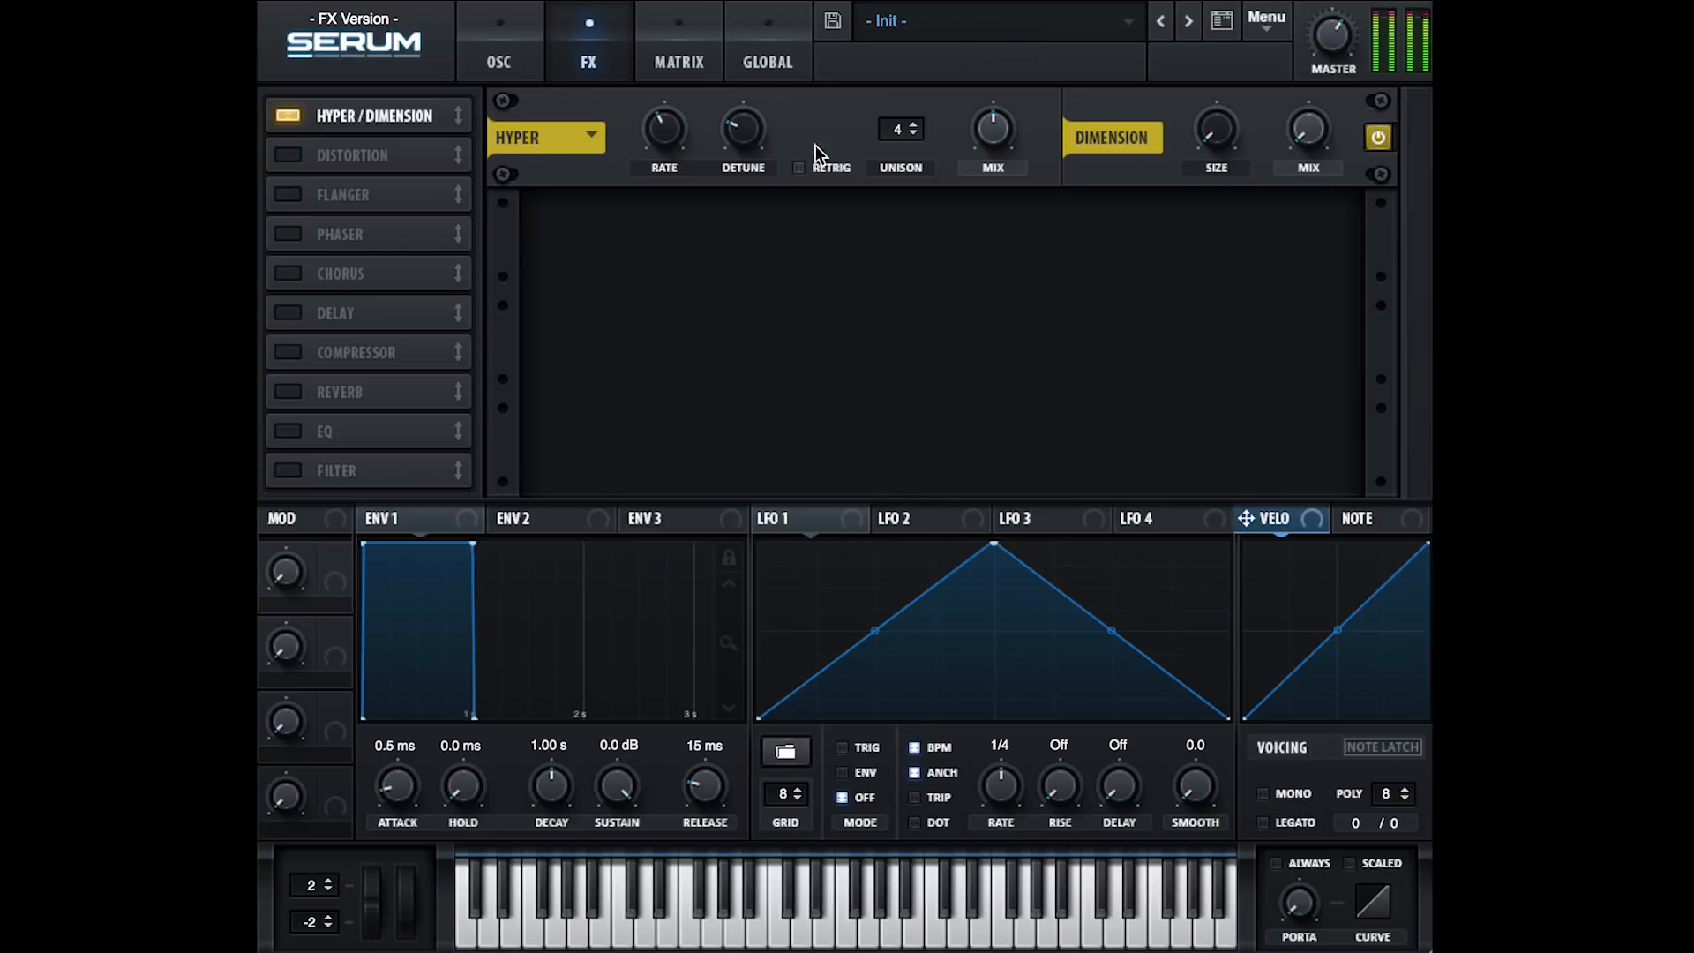
Step: Turn the Hyper mix down to zero and raise Dimension's mix and size
{"action": "left_click_drag", "start_coordinate": [982, 136], "coordinate": [950, 379]}
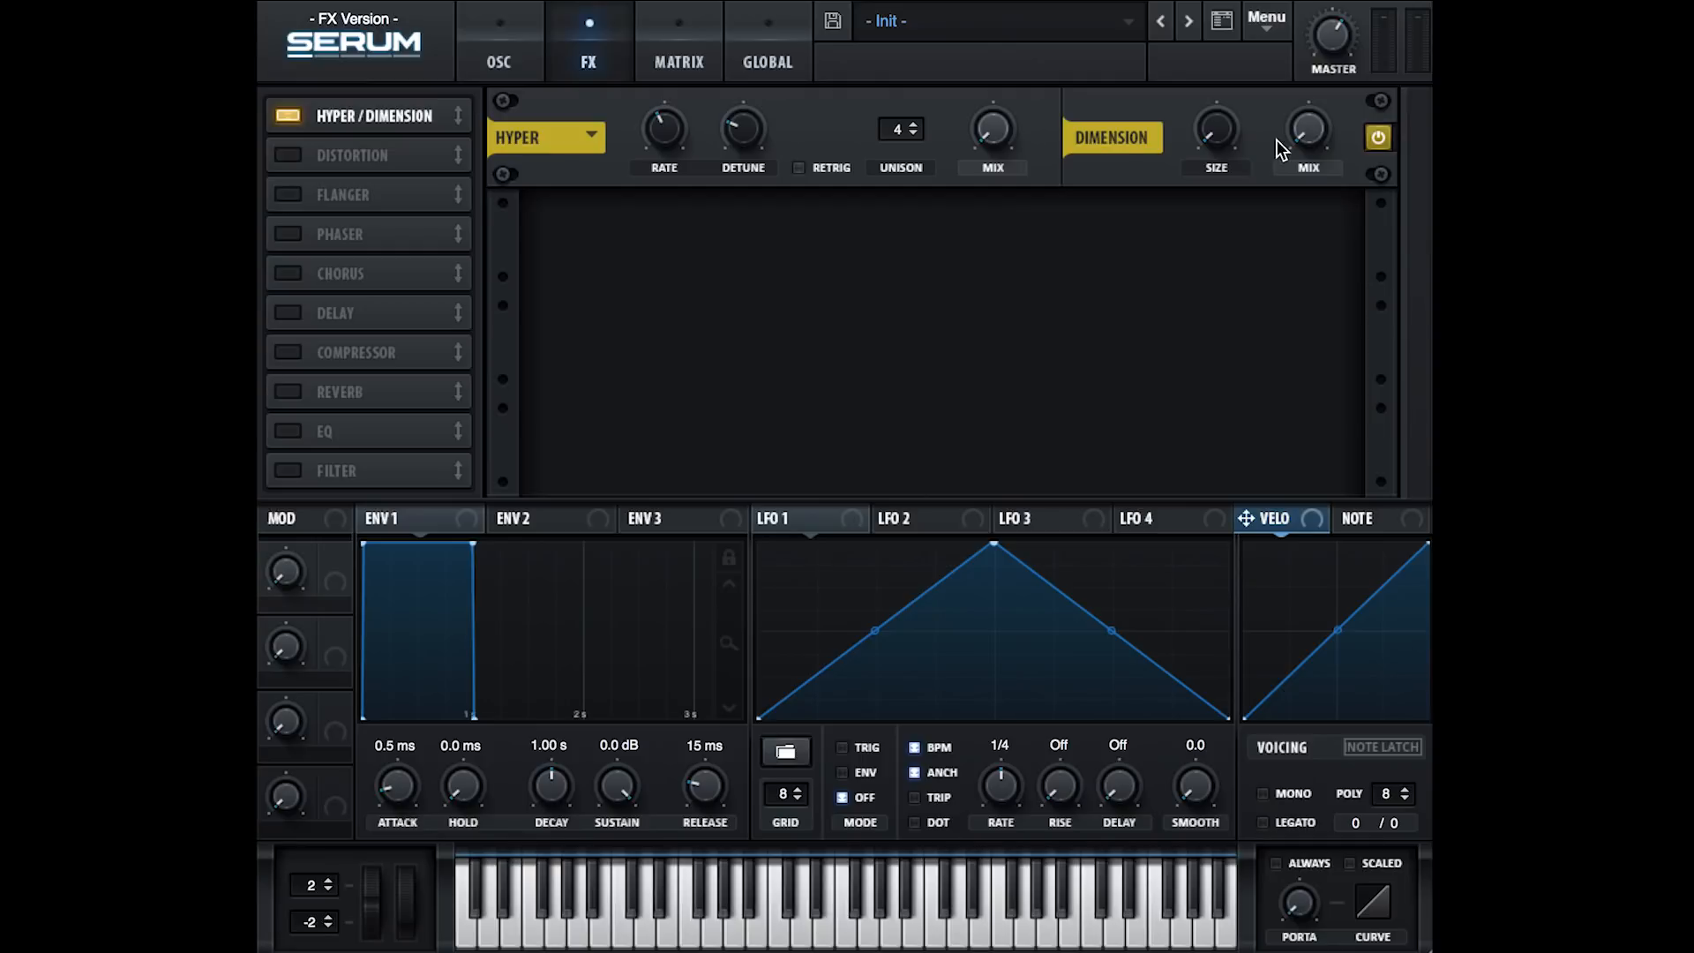
{"action": "left_click_drag", "start_coordinate": [1308, 134], "coordinate": [1293, 51]}
{"action": "left_click_drag", "start_coordinate": [1236, 126], "coordinate": [1216, 71]}
{"action": "left_click_drag", "start_coordinate": [1214, 44], "coordinate": [1217, 17]}
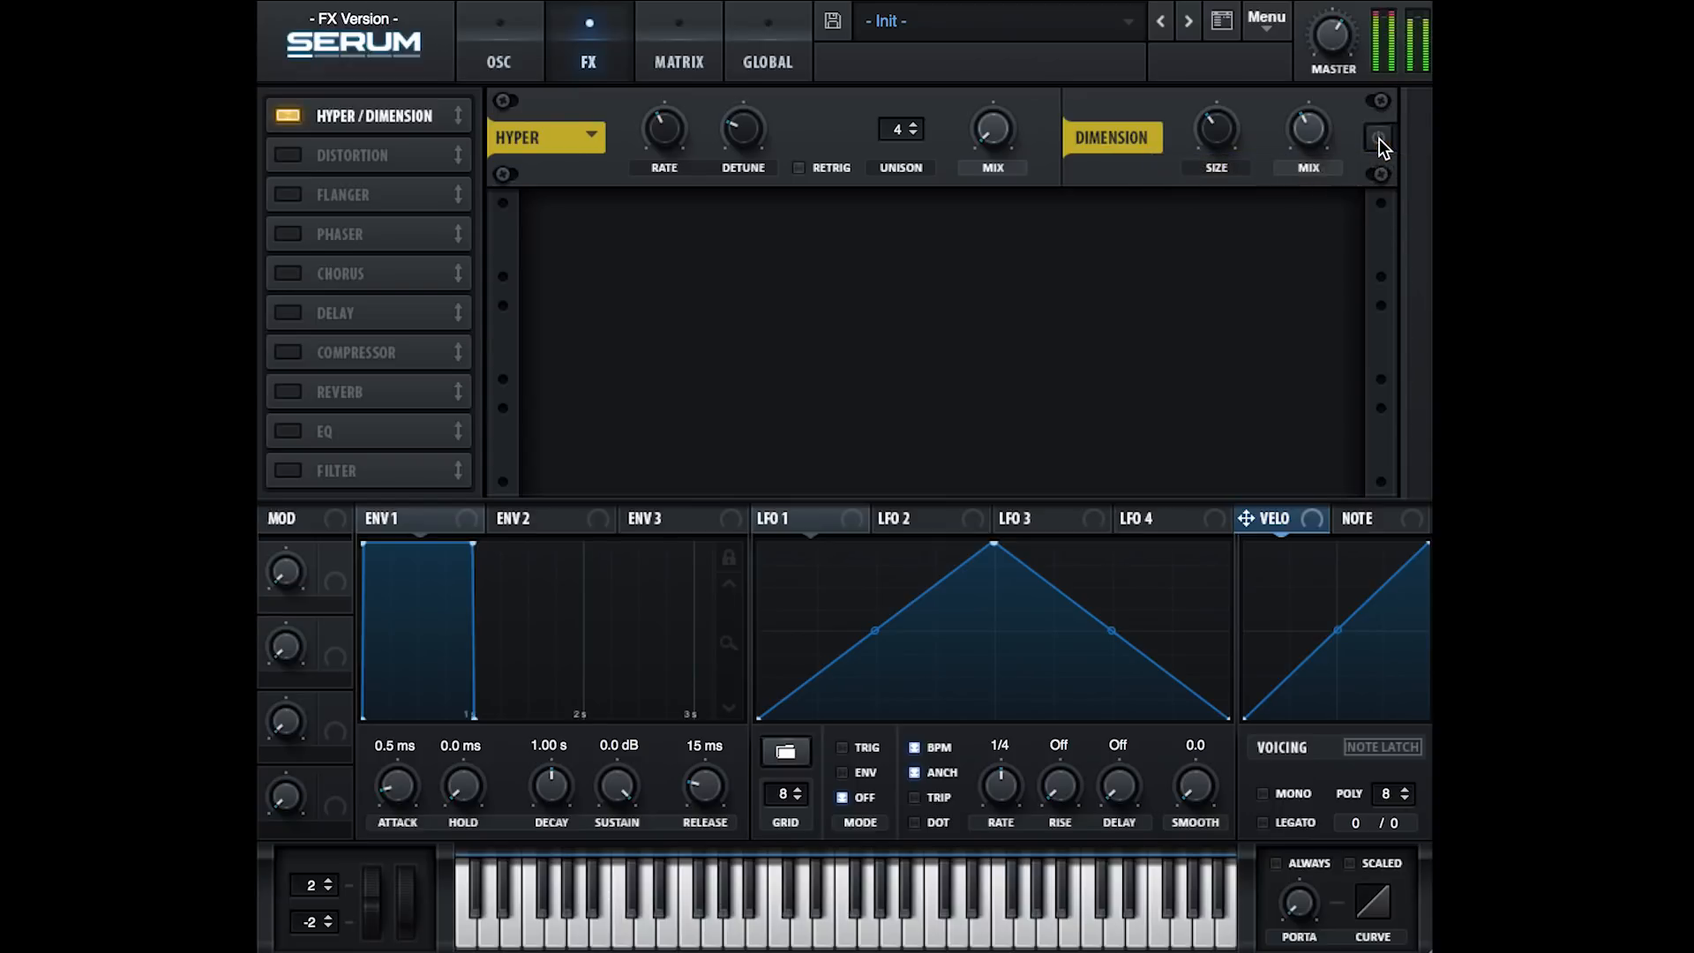
Step: Compare the vocal with the Hyper / Dimension effect bypassed and active, leaving it switched on
{"action": "left_click", "coordinate": [1379, 139]}
{"action": "left_click", "coordinate": [1380, 140]}
{"action": "left_click", "coordinate": [1379, 139]}
{"action": "left_click", "coordinate": [1380, 139]}
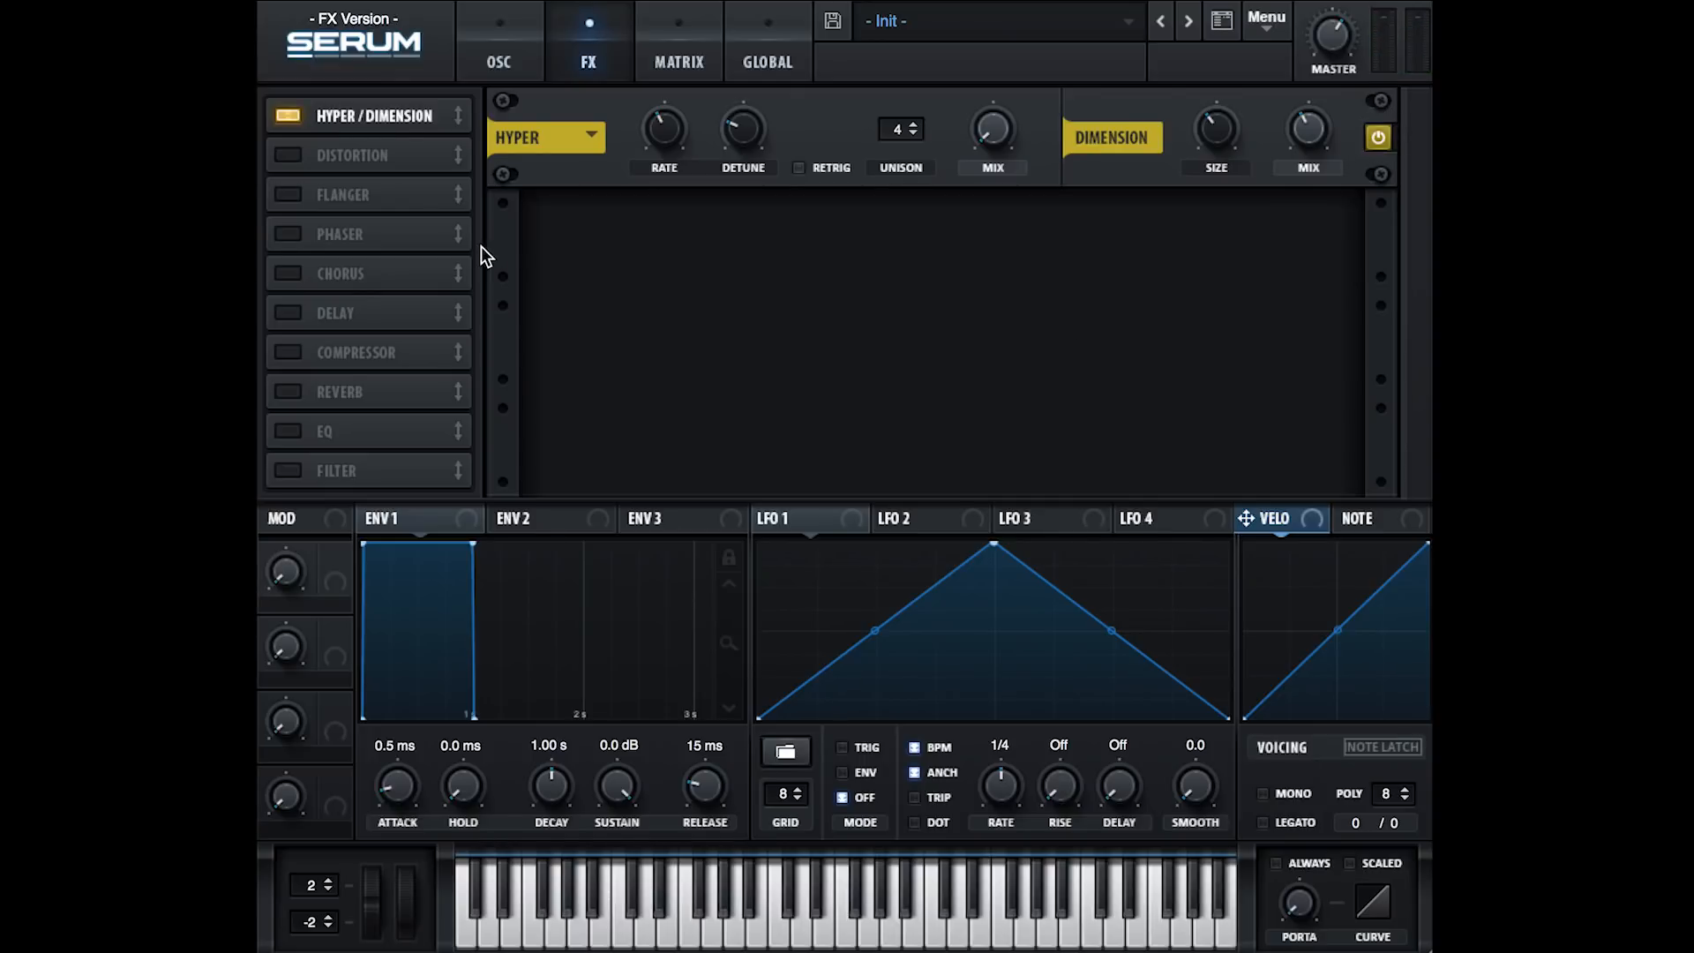
Step: Enable the Compressor in multiband mode with a lower threshold, and reduce the master volume slightly
{"action": "left_click", "coordinate": [284, 356]}
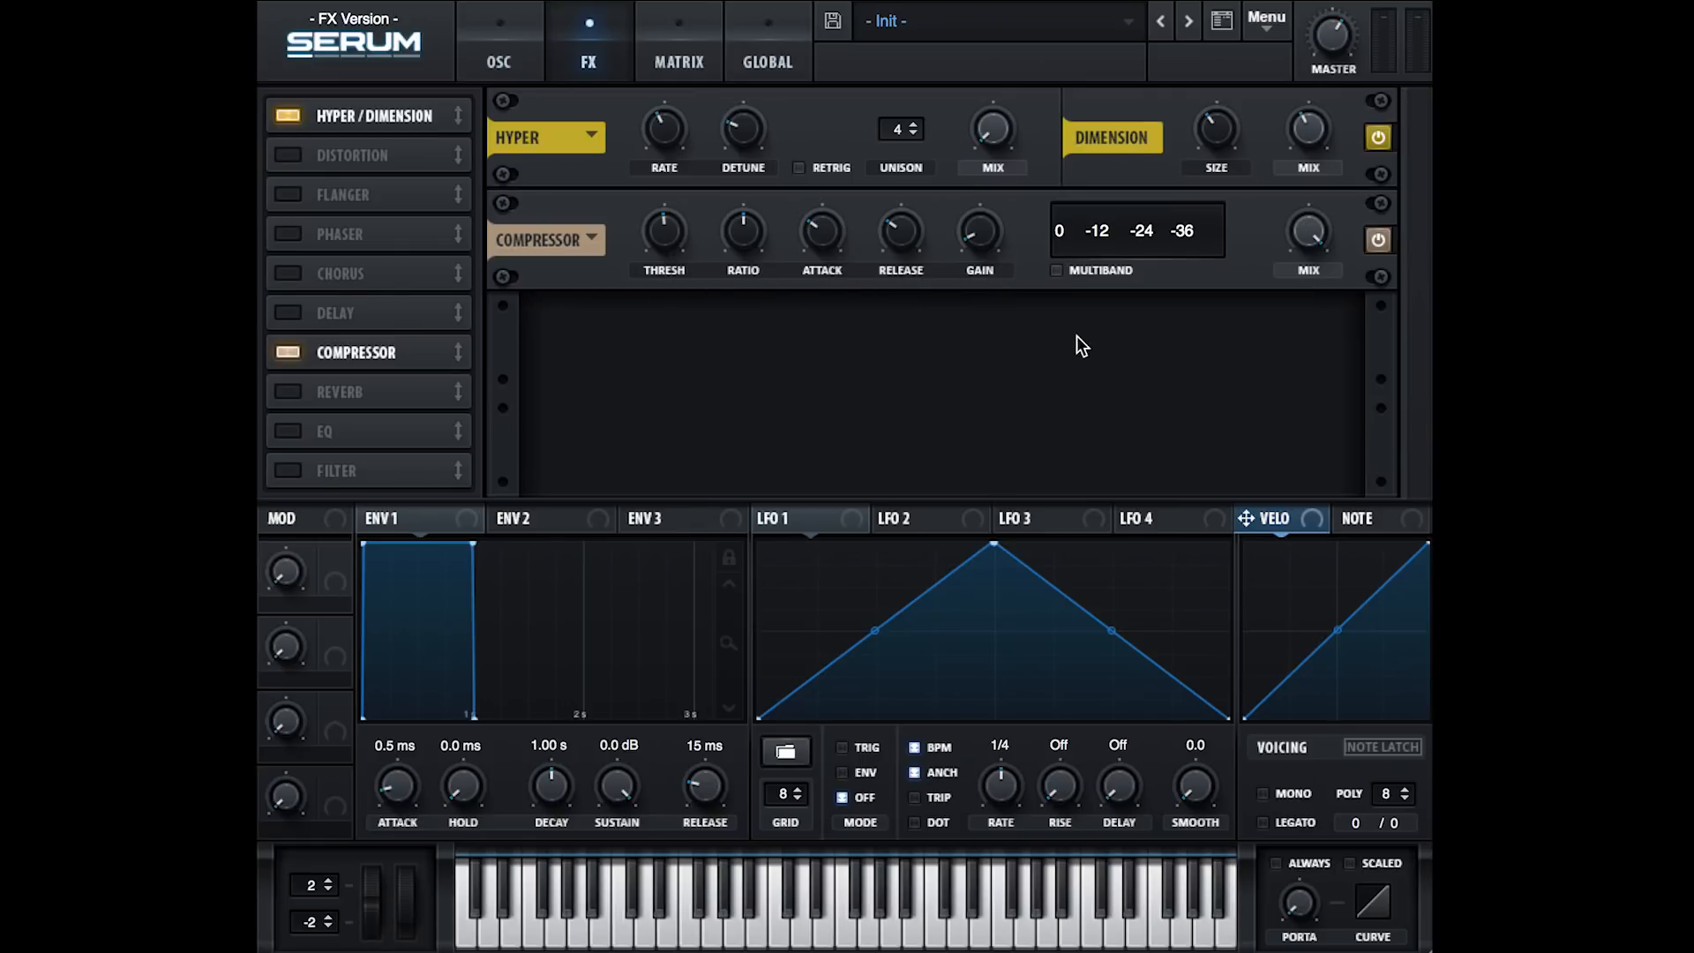
{"action": "left_click", "coordinate": [1058, 271]}
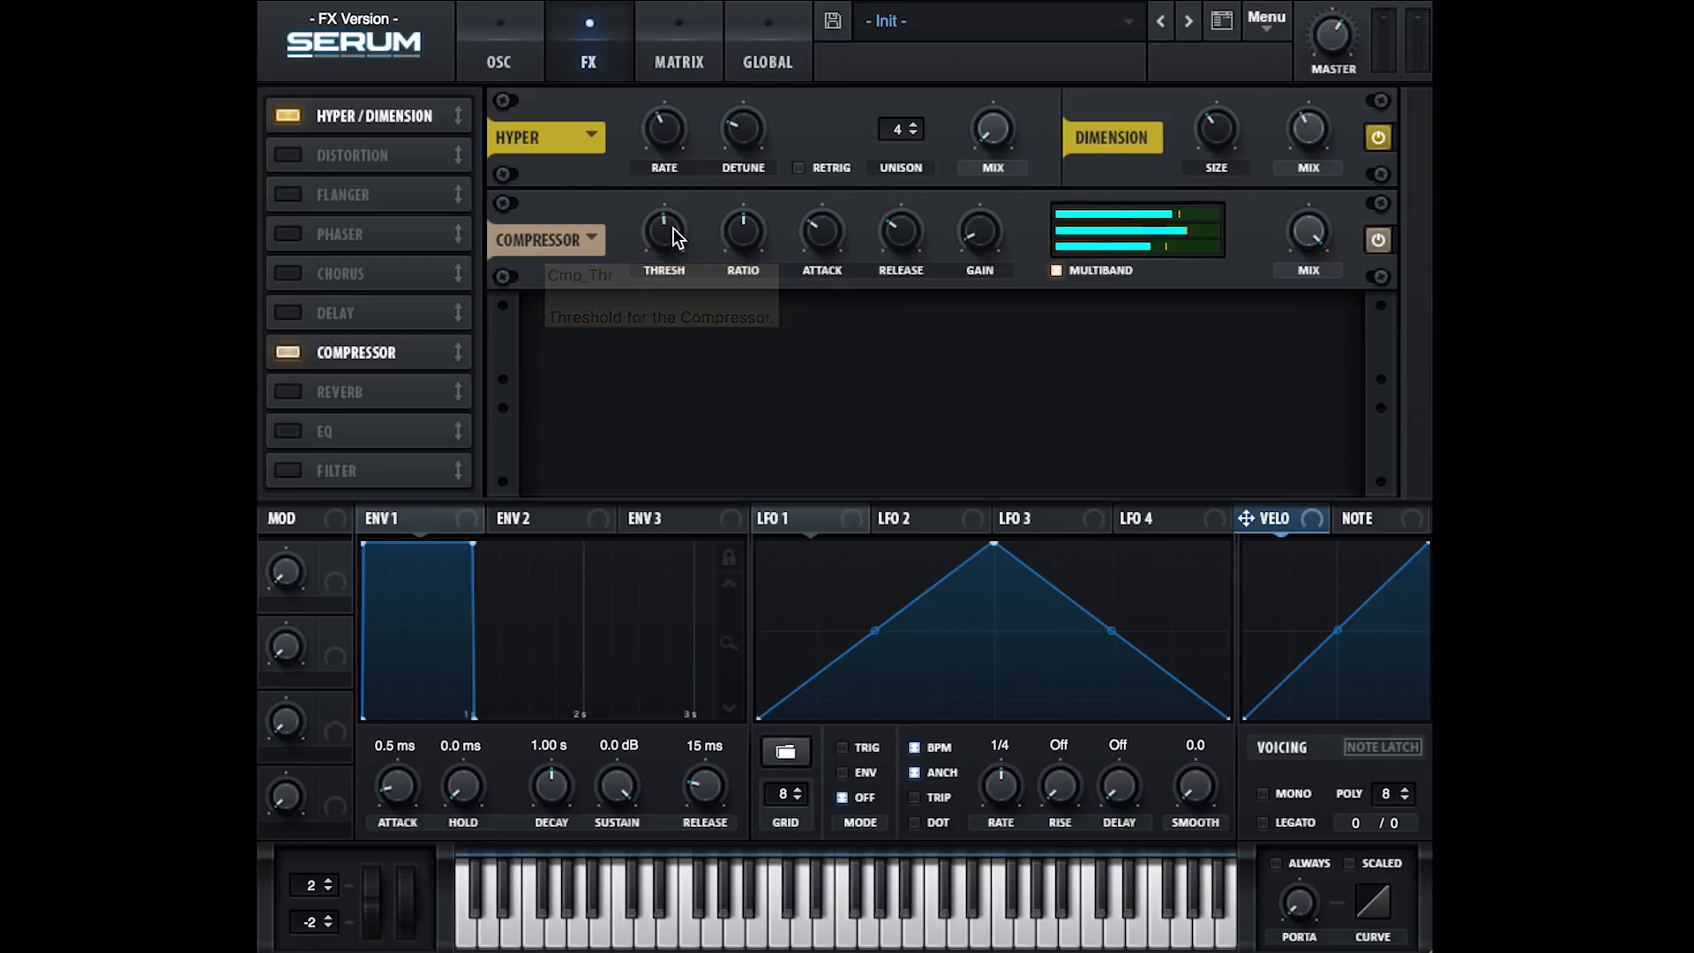
{"action": "left_click_drag", "start_coordinate": [671, 235], "coordinate": [674, 305]}
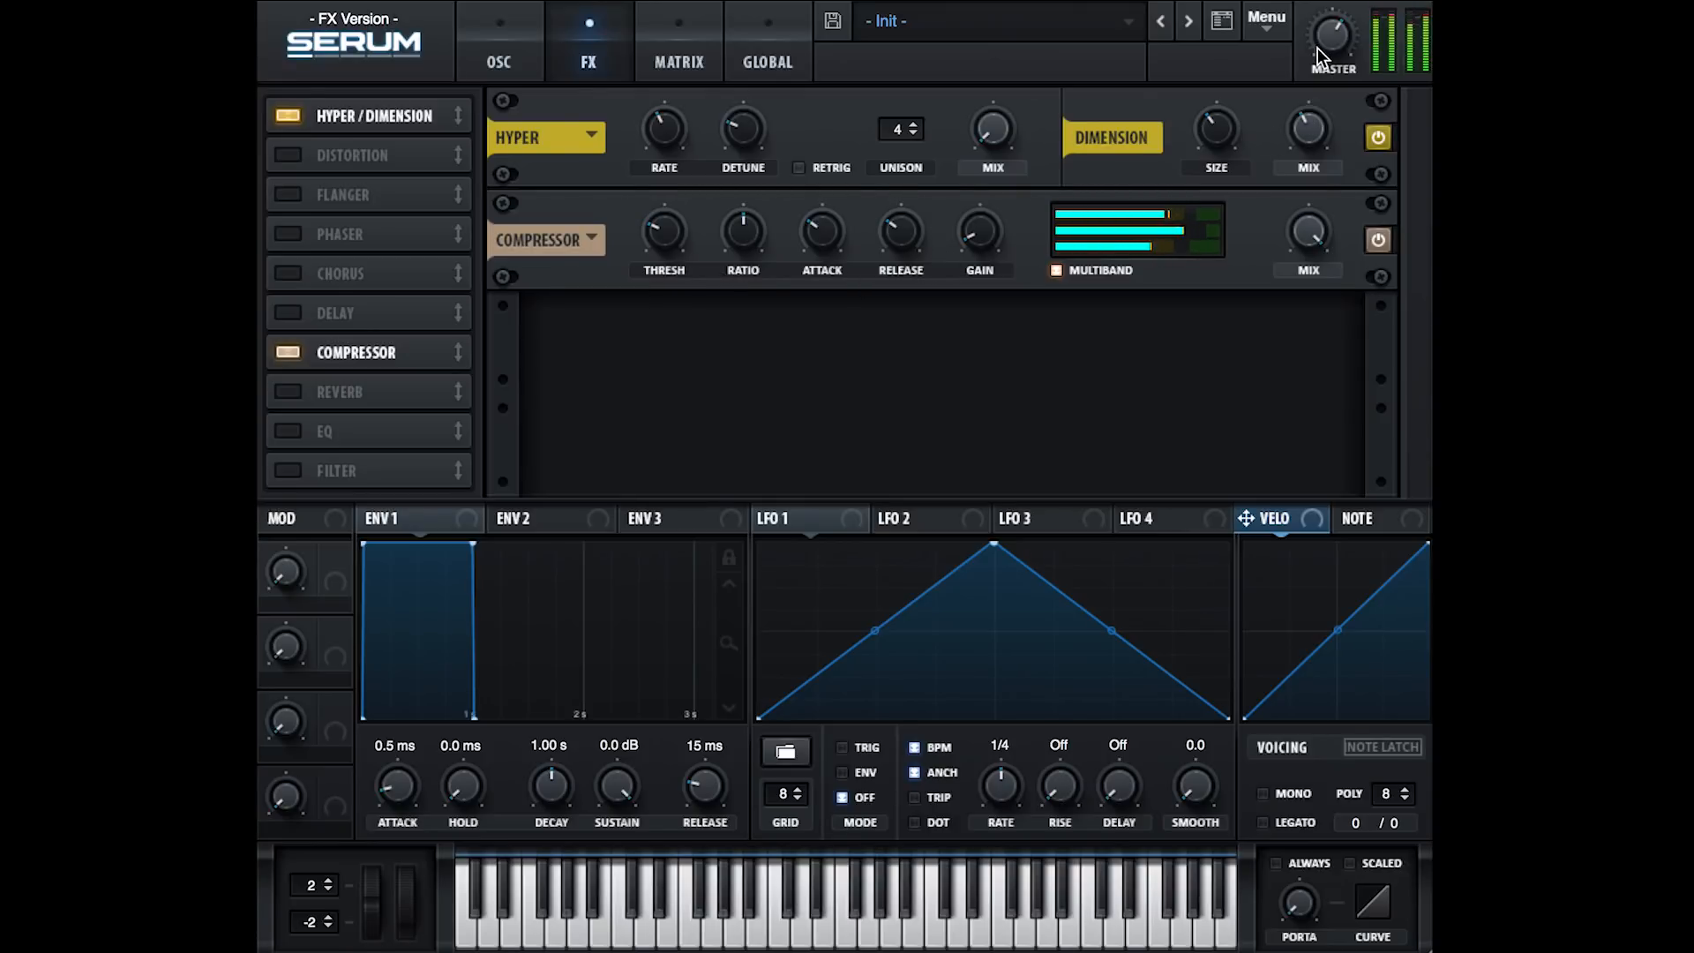
{"action": "left_click_drag", "start_coordinate": [1347, 29], "coordinate": [1347, 44]}
Step: Raise the Compressor's ratio and shorten its release to about 35 ms, comparing the result against bypass
{"action": "left_click", "coordinate": [743, 238]}
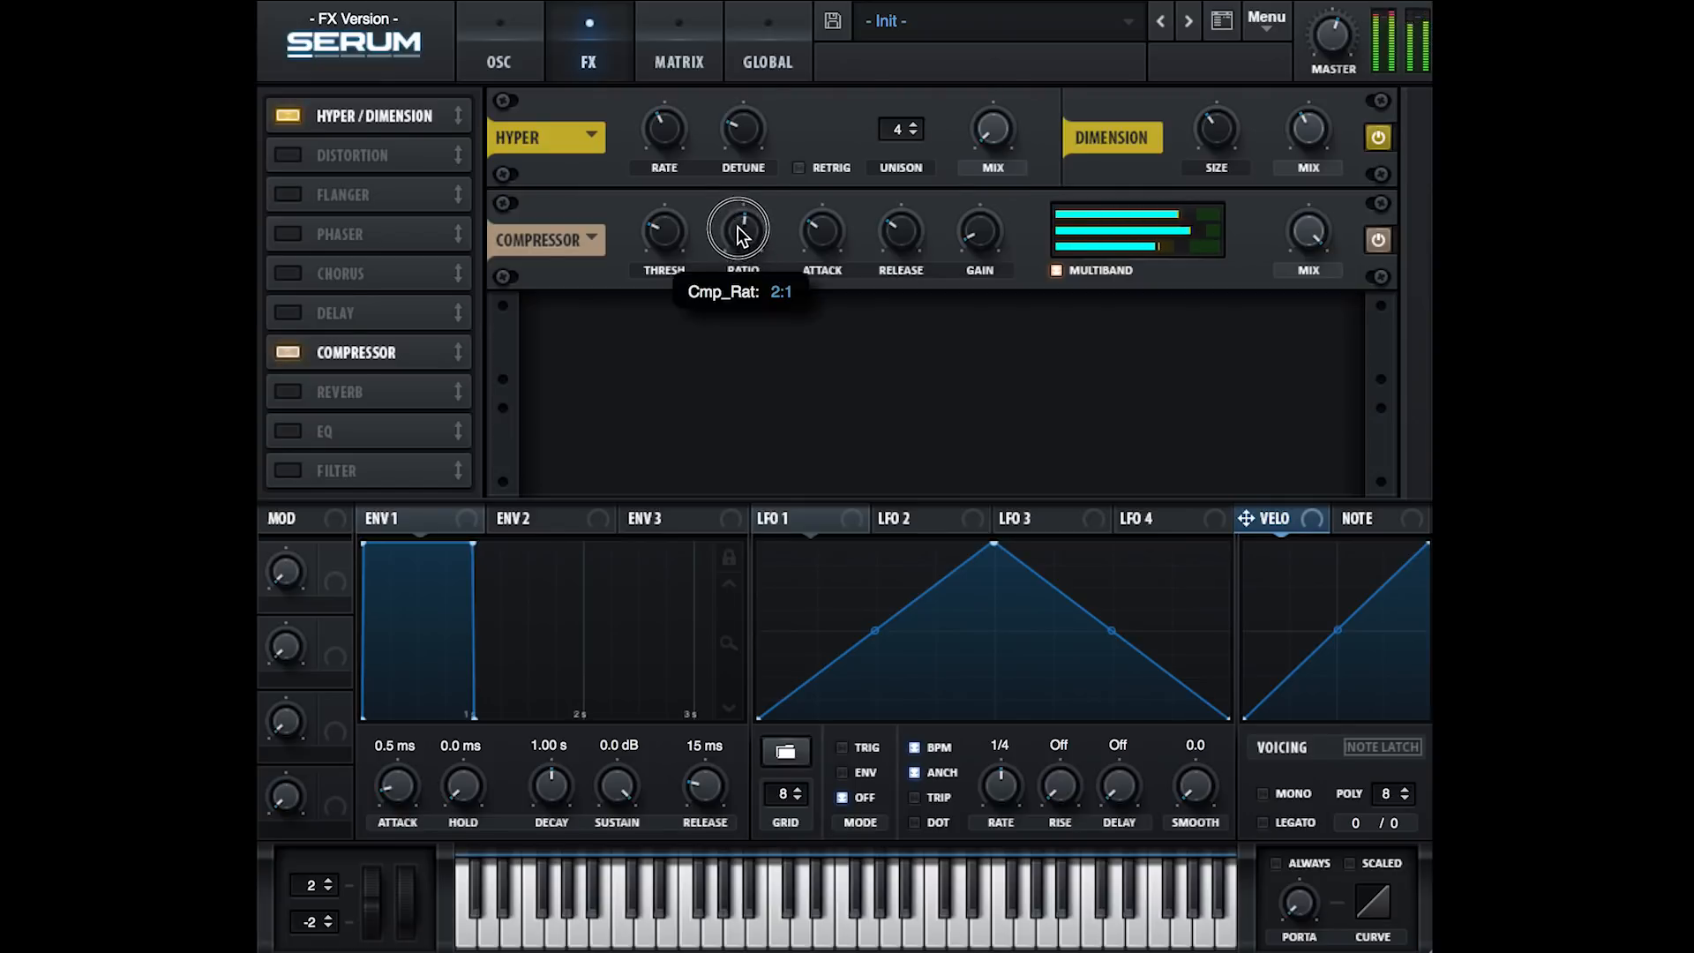
{"action": "left_click_drag", "start_coordinate": [733, 183], "coordinate": [731, 160]}
{"action": "left_click_drag", "start_coordinate": [895, 241], "coordinate": [898, 305]}
{"action": "left_click_drag", "start_coordinate": [905, 235], "coordinate": [906, 208]}
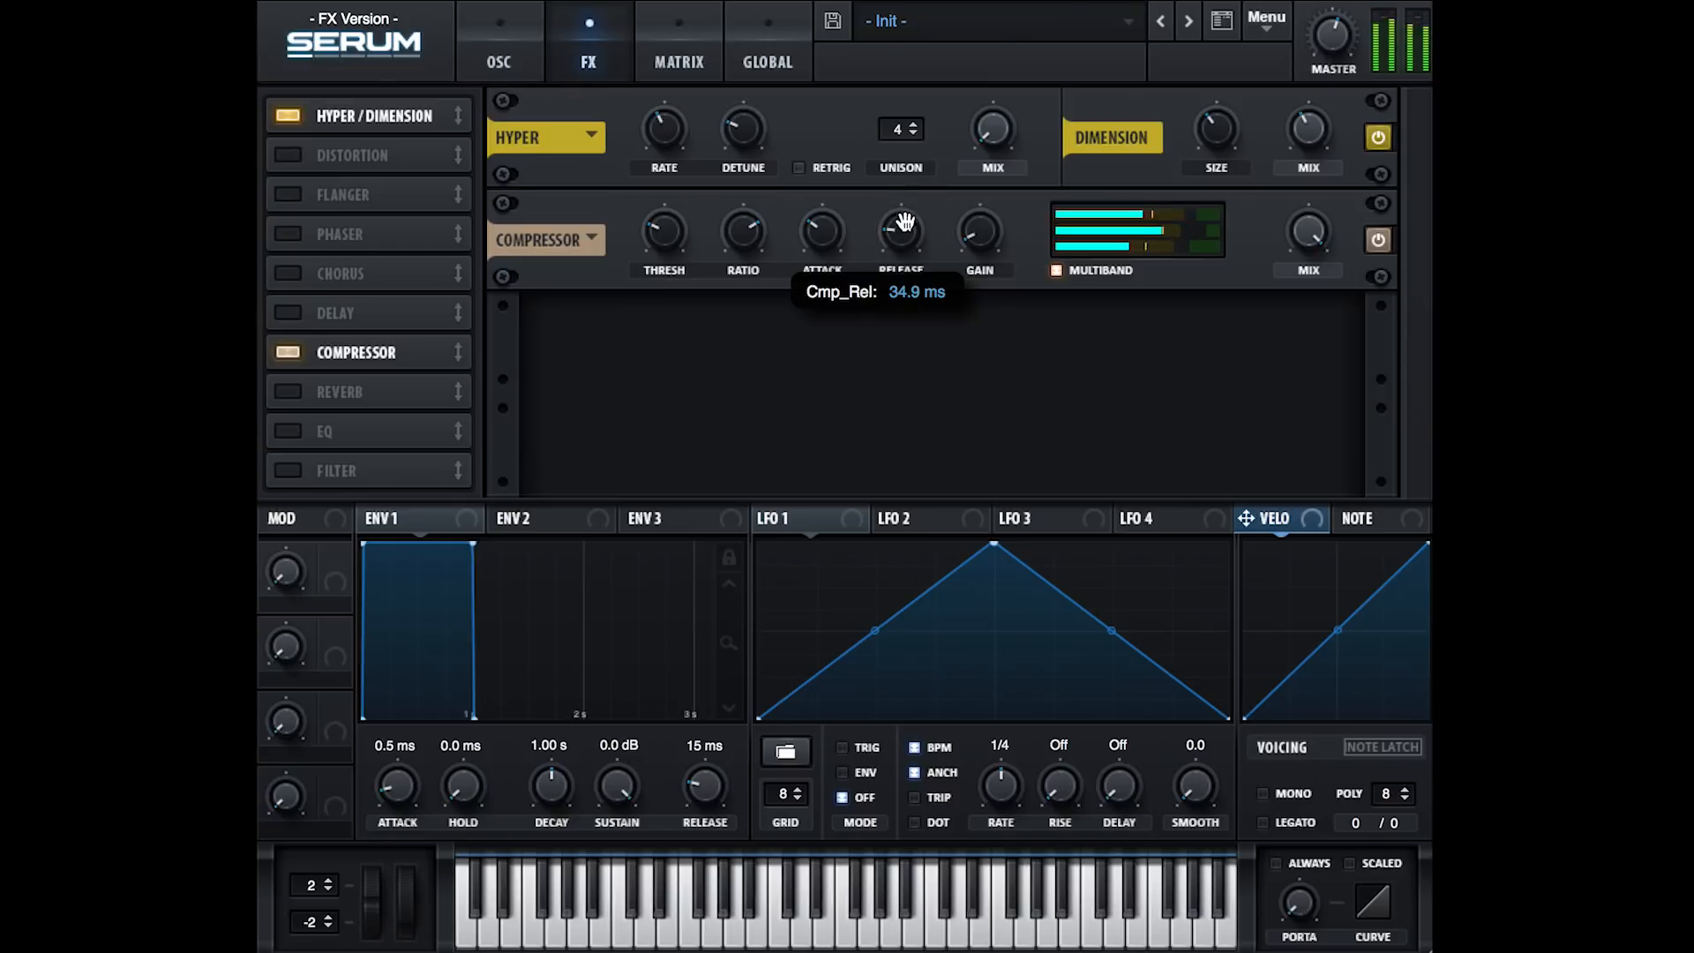
{"action": "scroll", "coordinate": [904, 228], "scroll_direction": "up", "scroll_amount": 5}
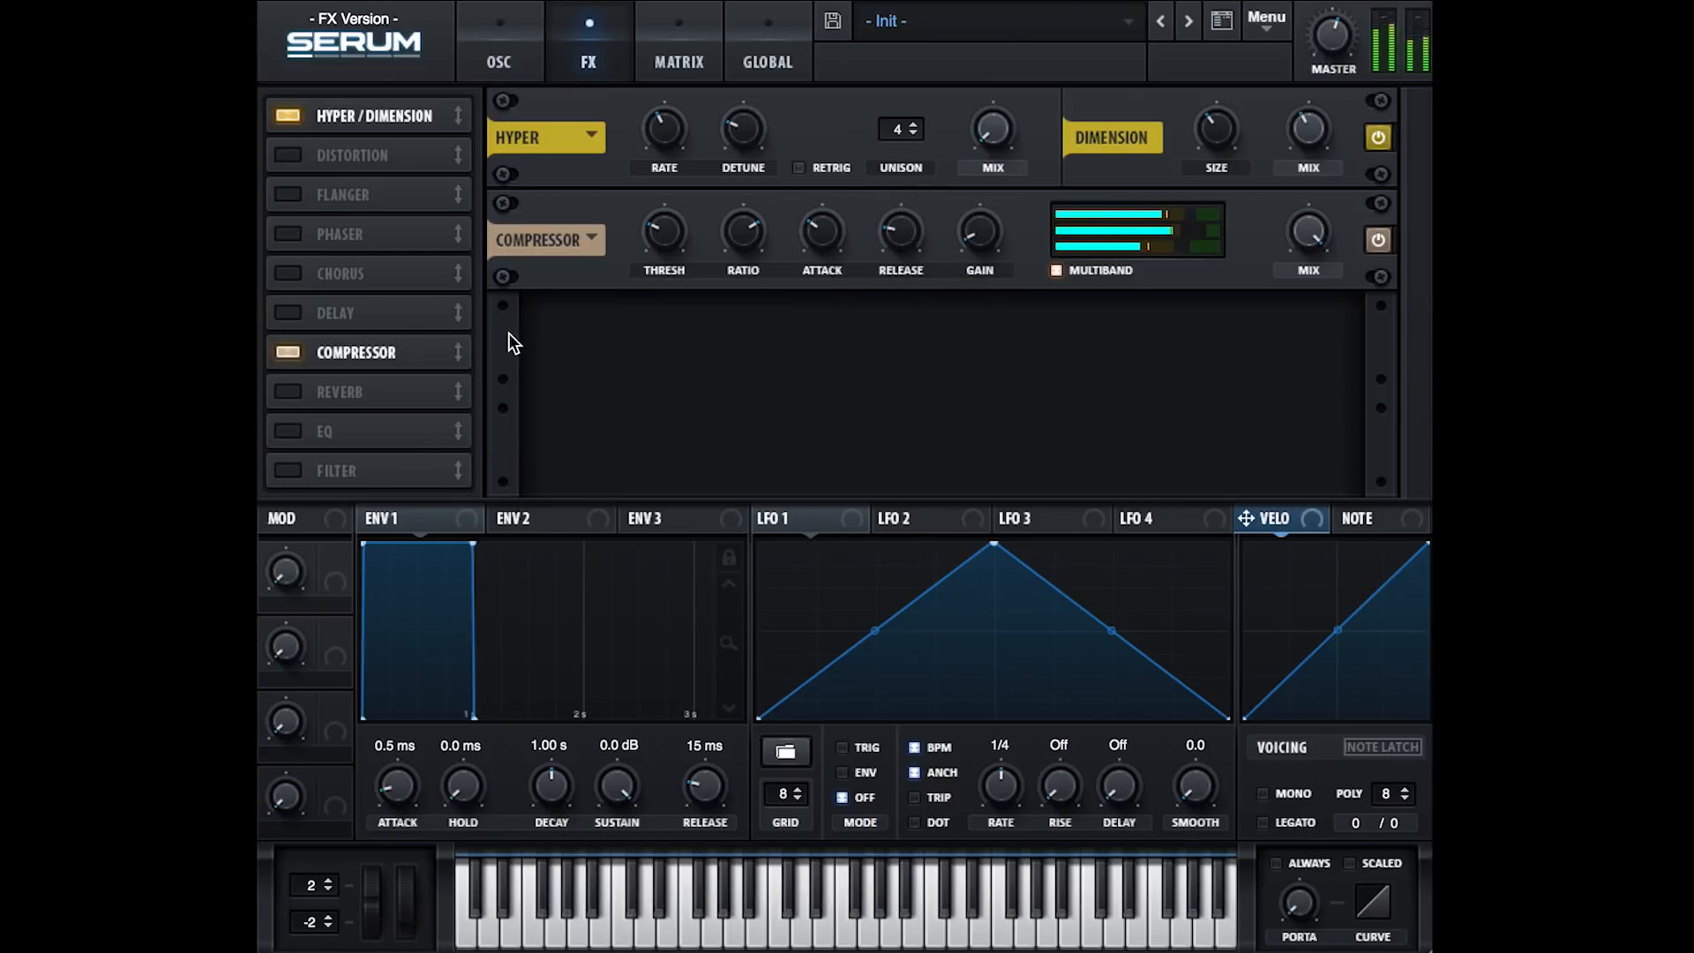
{"action": "left_click", "coordinate": [1382, 241]}
{"action": "left_click", "coordinate": [1381, 241]}
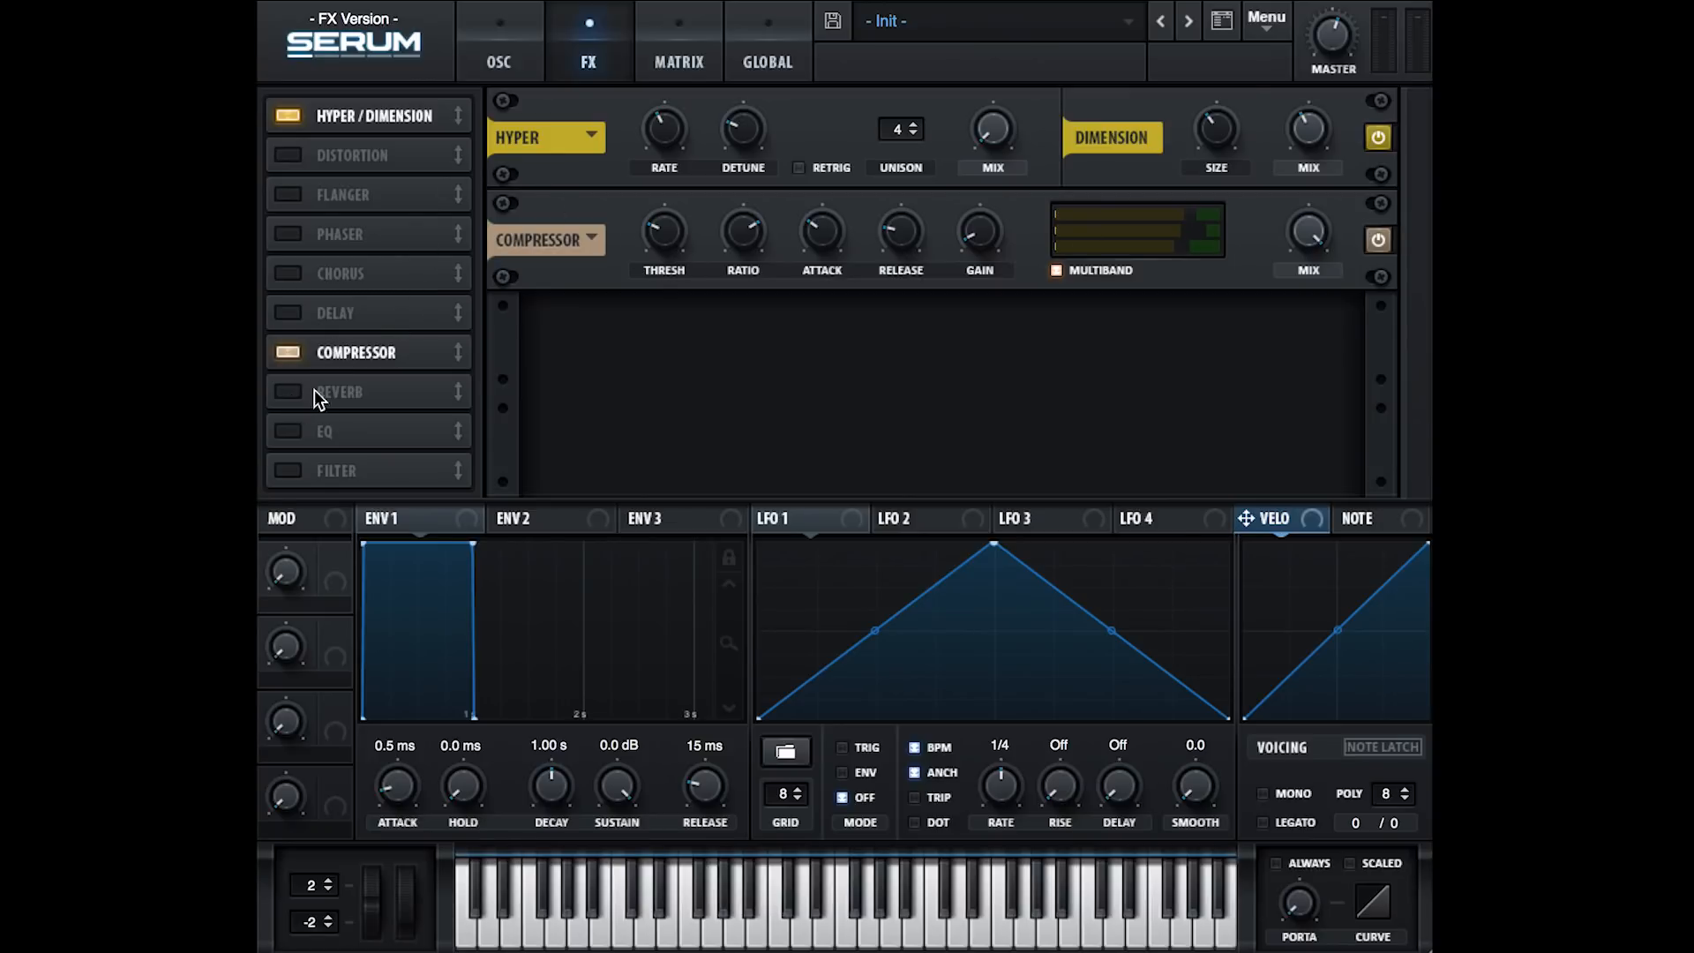
Step: Enable the Reverb in hall mode with a 36% mix and a larger size
{"action": "left_click", "coordinate": [290, 392]}
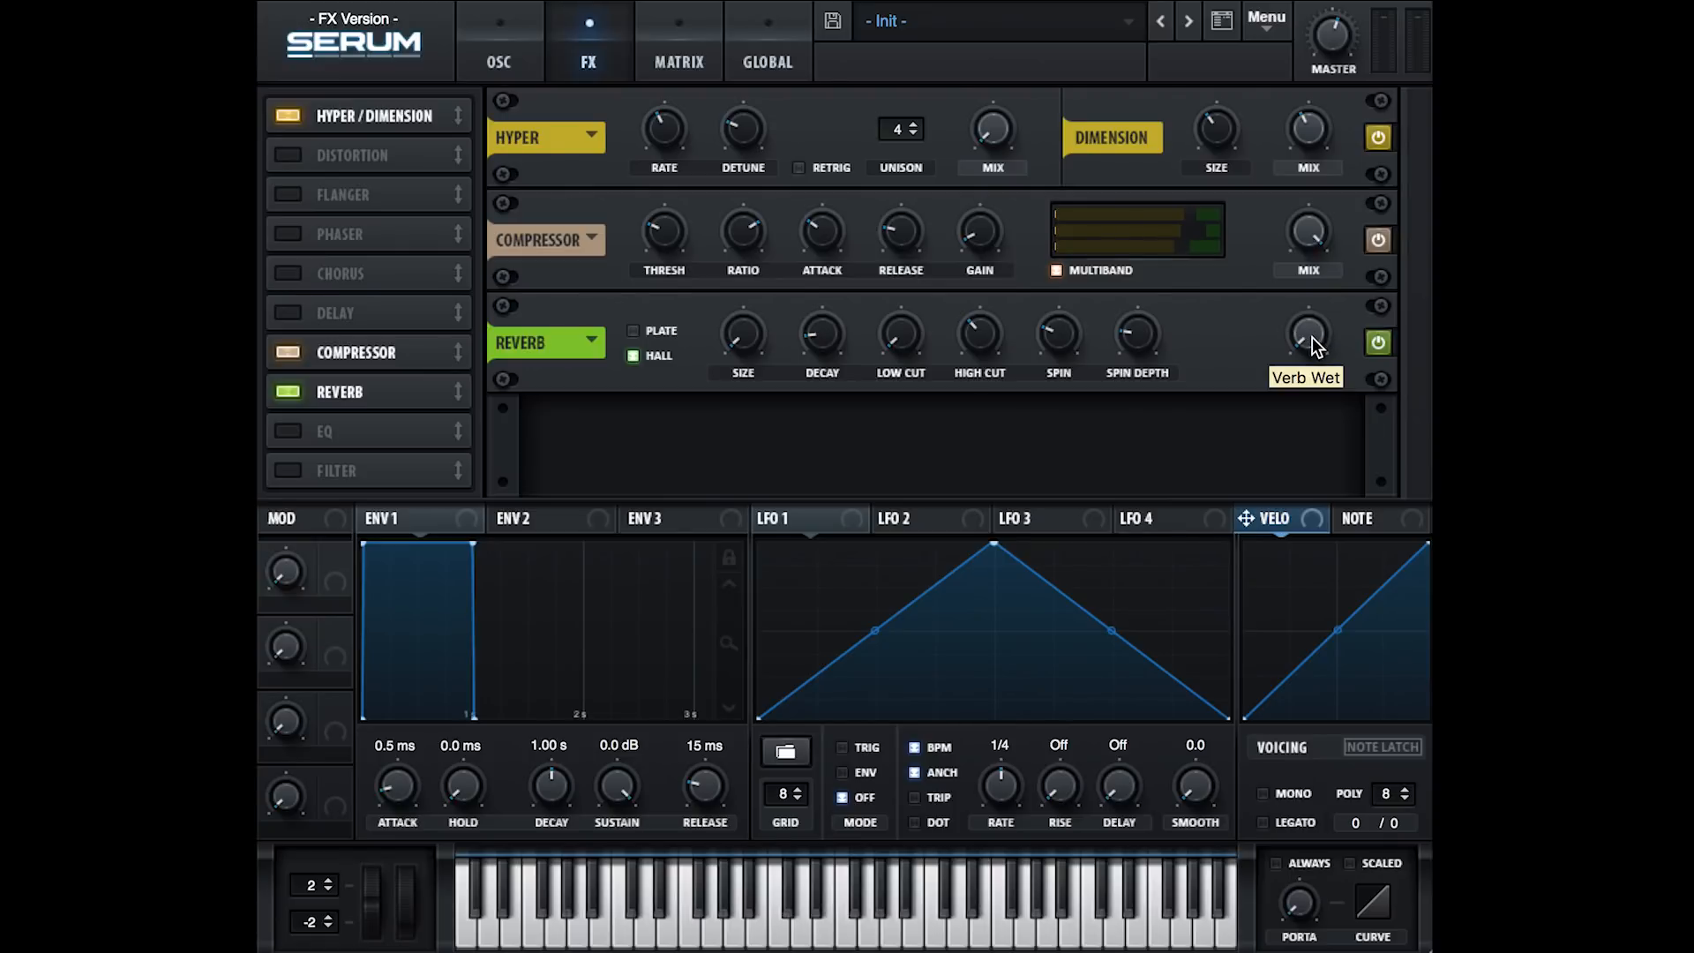
{"action": "left_click_drag", "start_coordinate": [1311, 337], "coordinate": [1320, 238]}
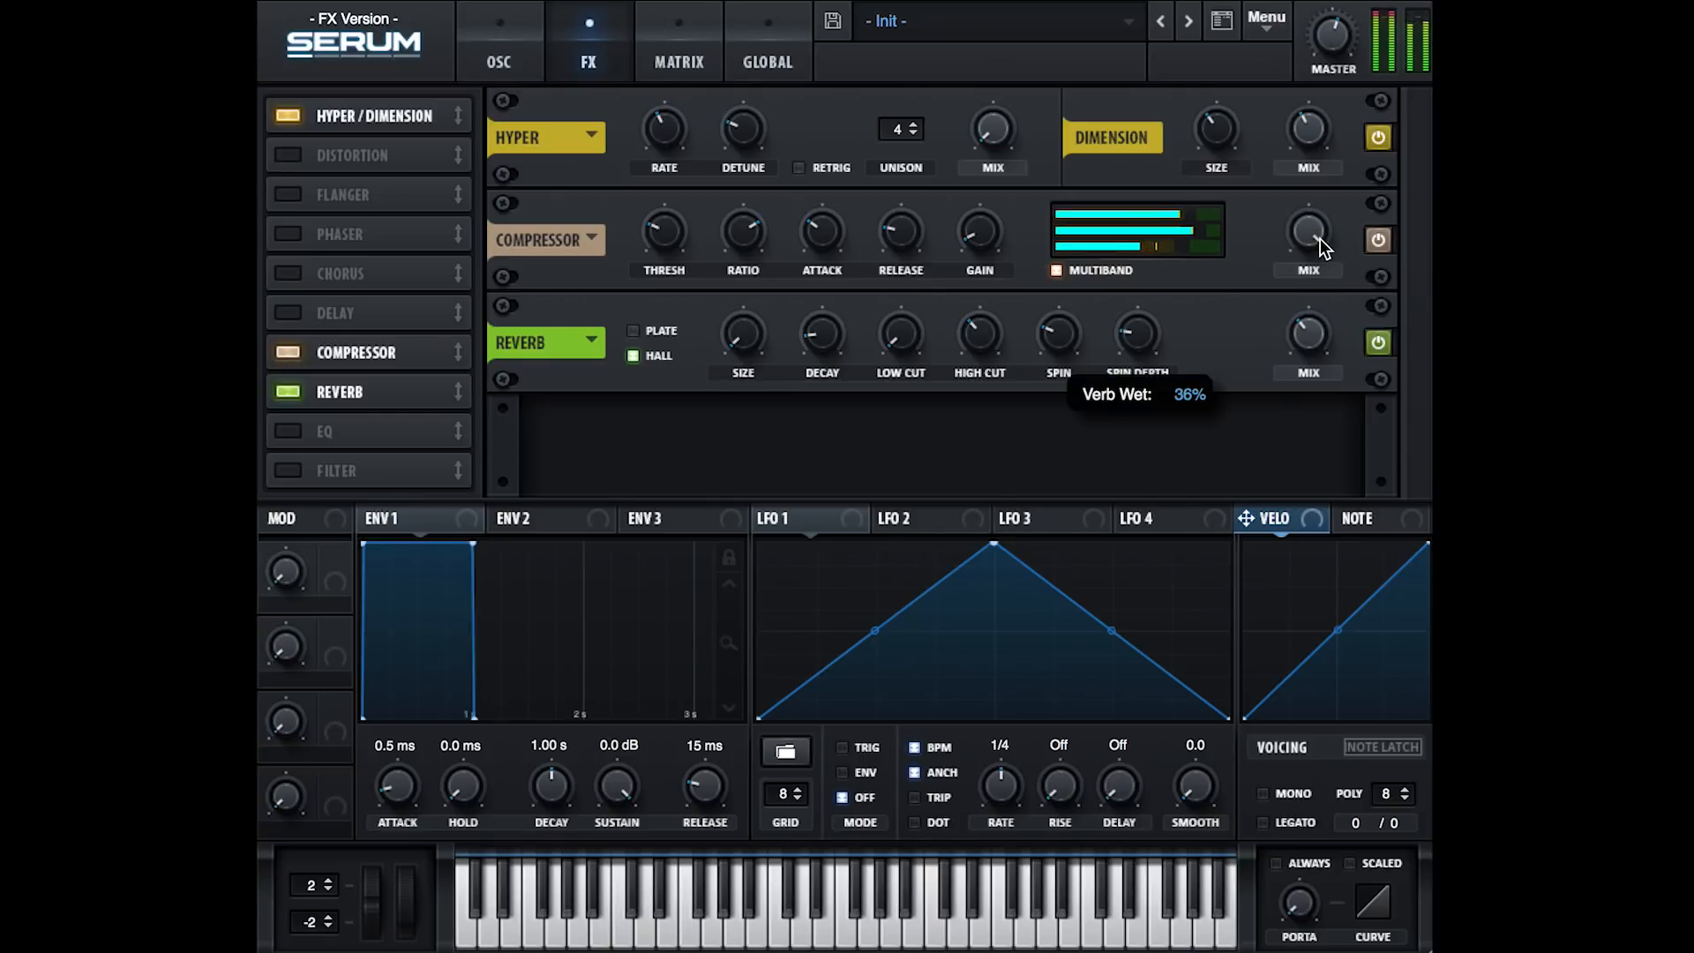
{"action": "left_click", "coordinate": [734, 318]}
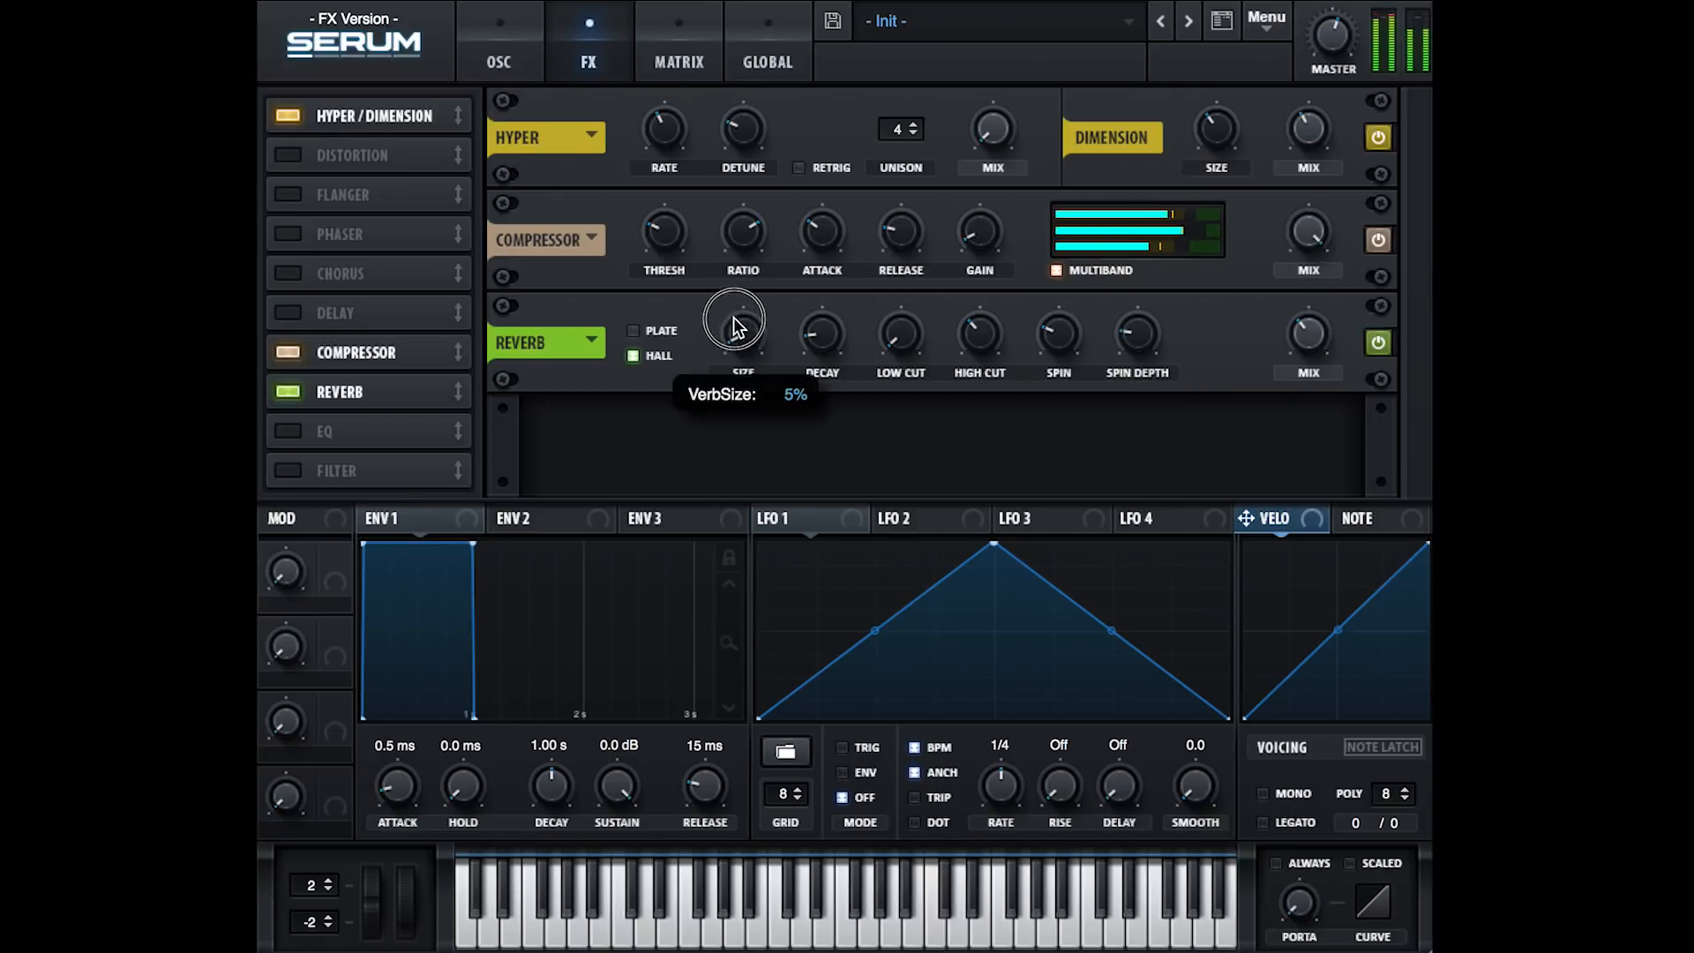
{"action": "left_click_drag", "start_coordinate": [733, 316], "coordinate": [722, 217]}
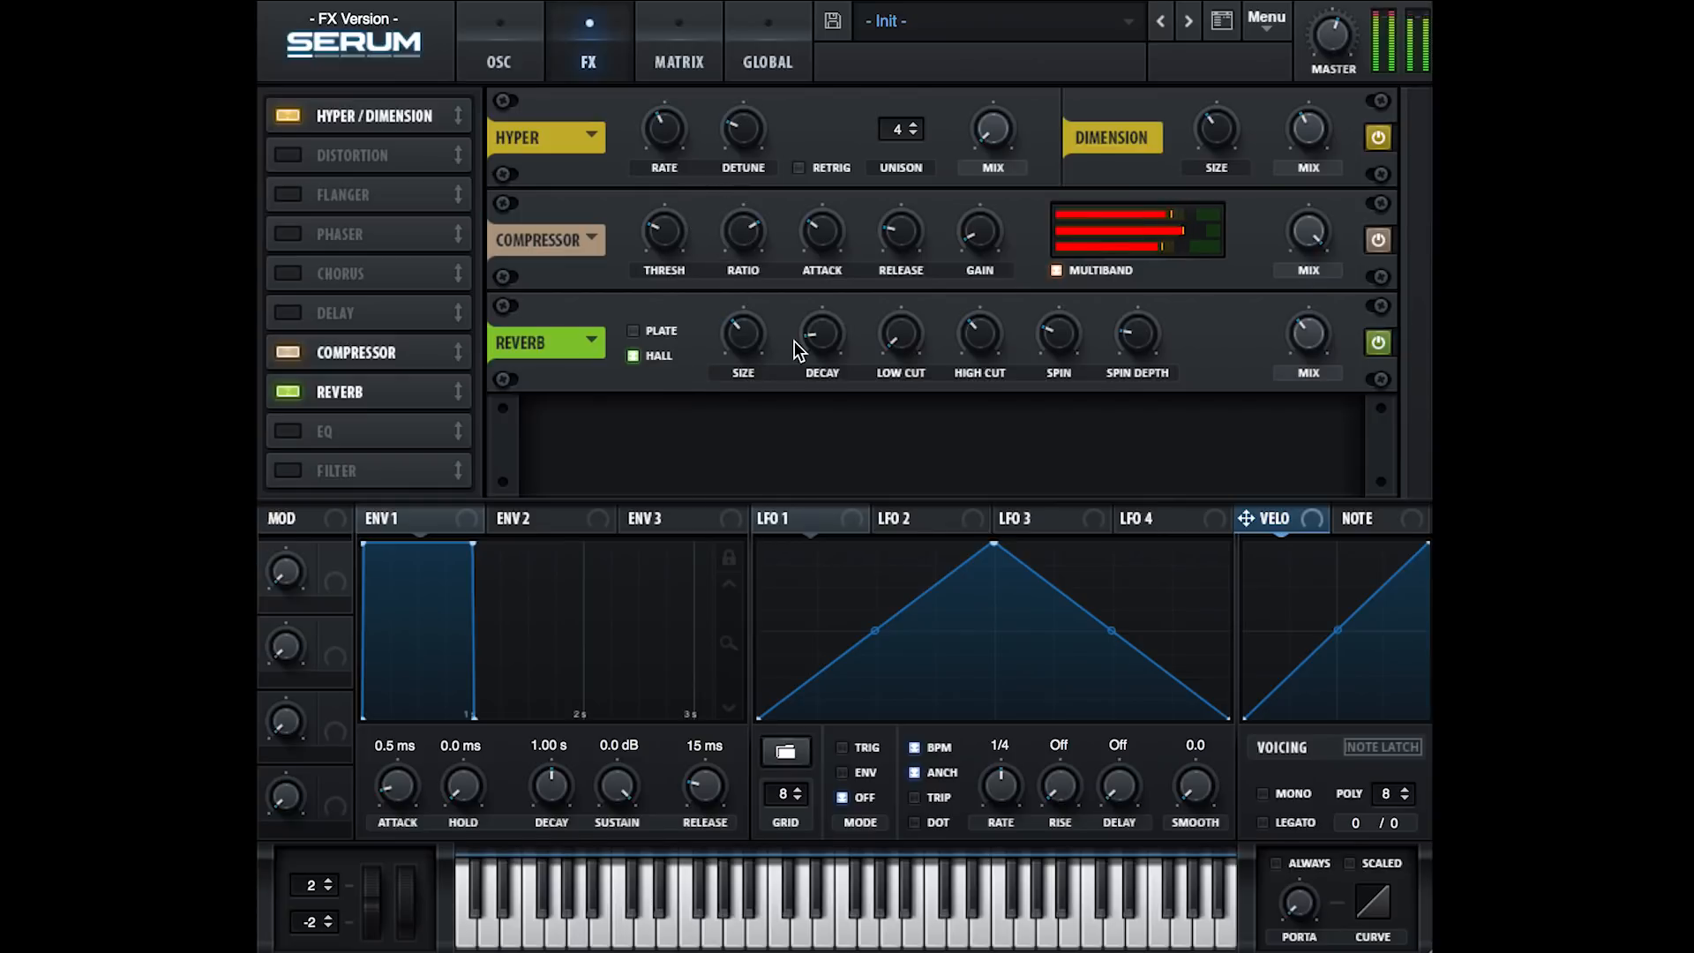
Step: Shape the Reverb with a longer decay, high cut at minimum, low cut at 30% and the mix reduced to 27%
{"action": "left_click_drag", "start_coordinate": [824, 342], "coordinate": [823, 294]}
{"action": "left_click_drag", "start_coordinate": [979, 343], "coordinate": [975, 552]}
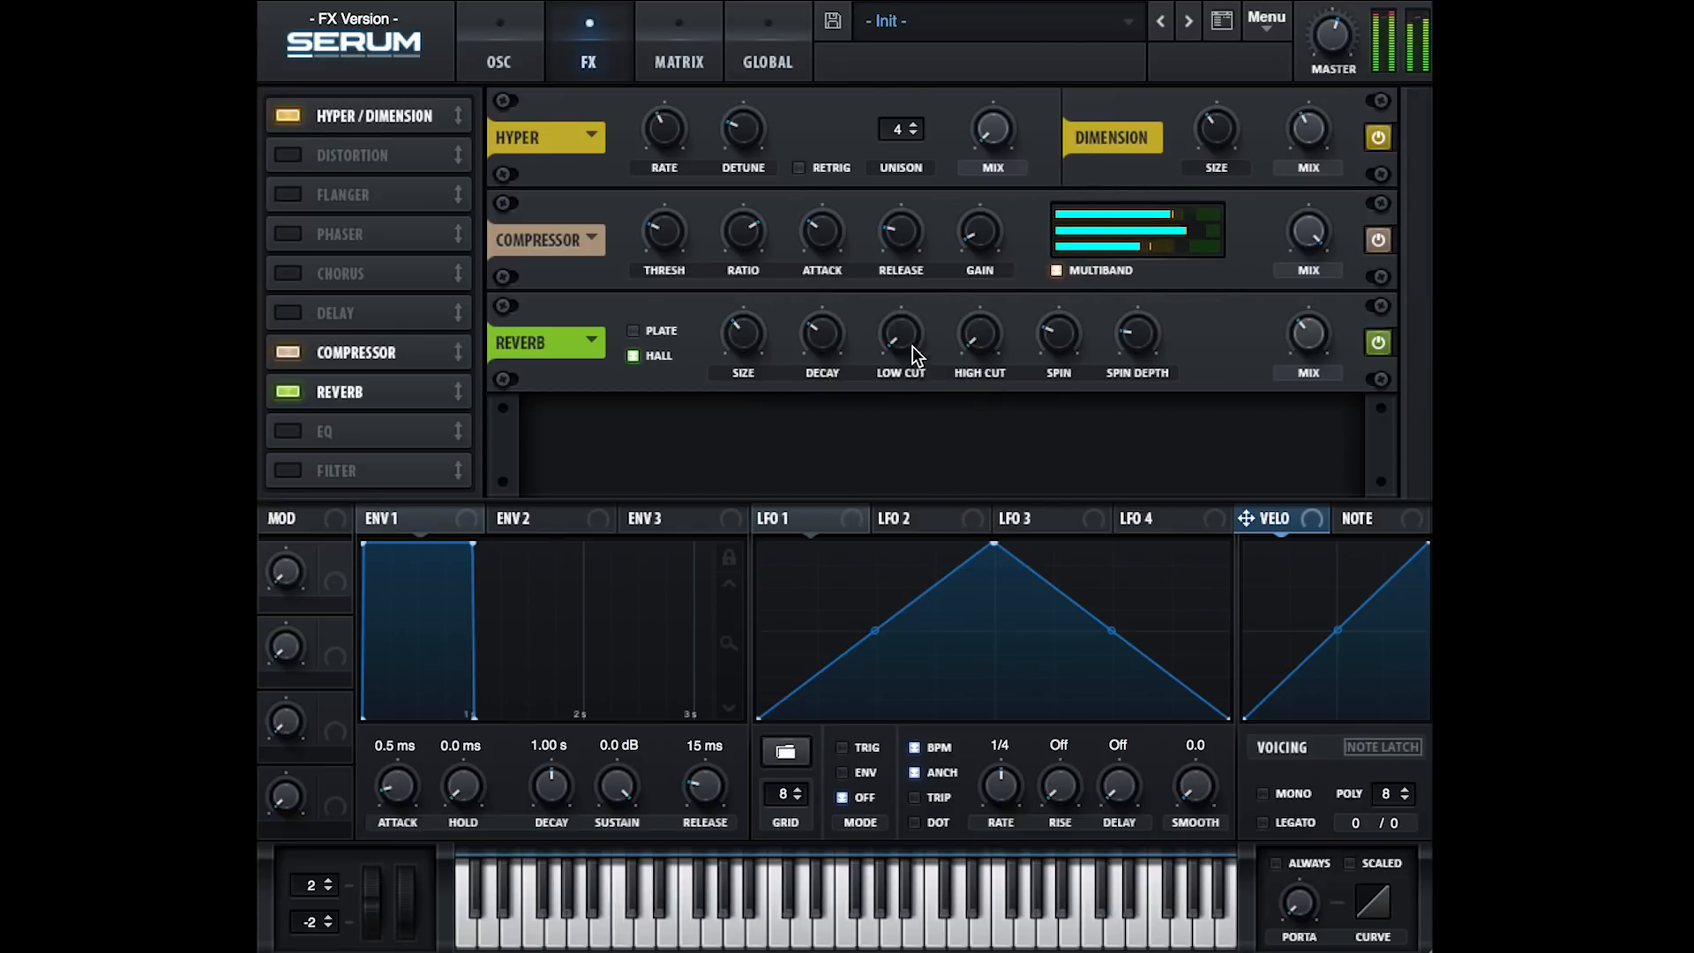
{"action": "left_click_drag", "start_coordinate": [913, 346], "coordinate": [900, 241]}
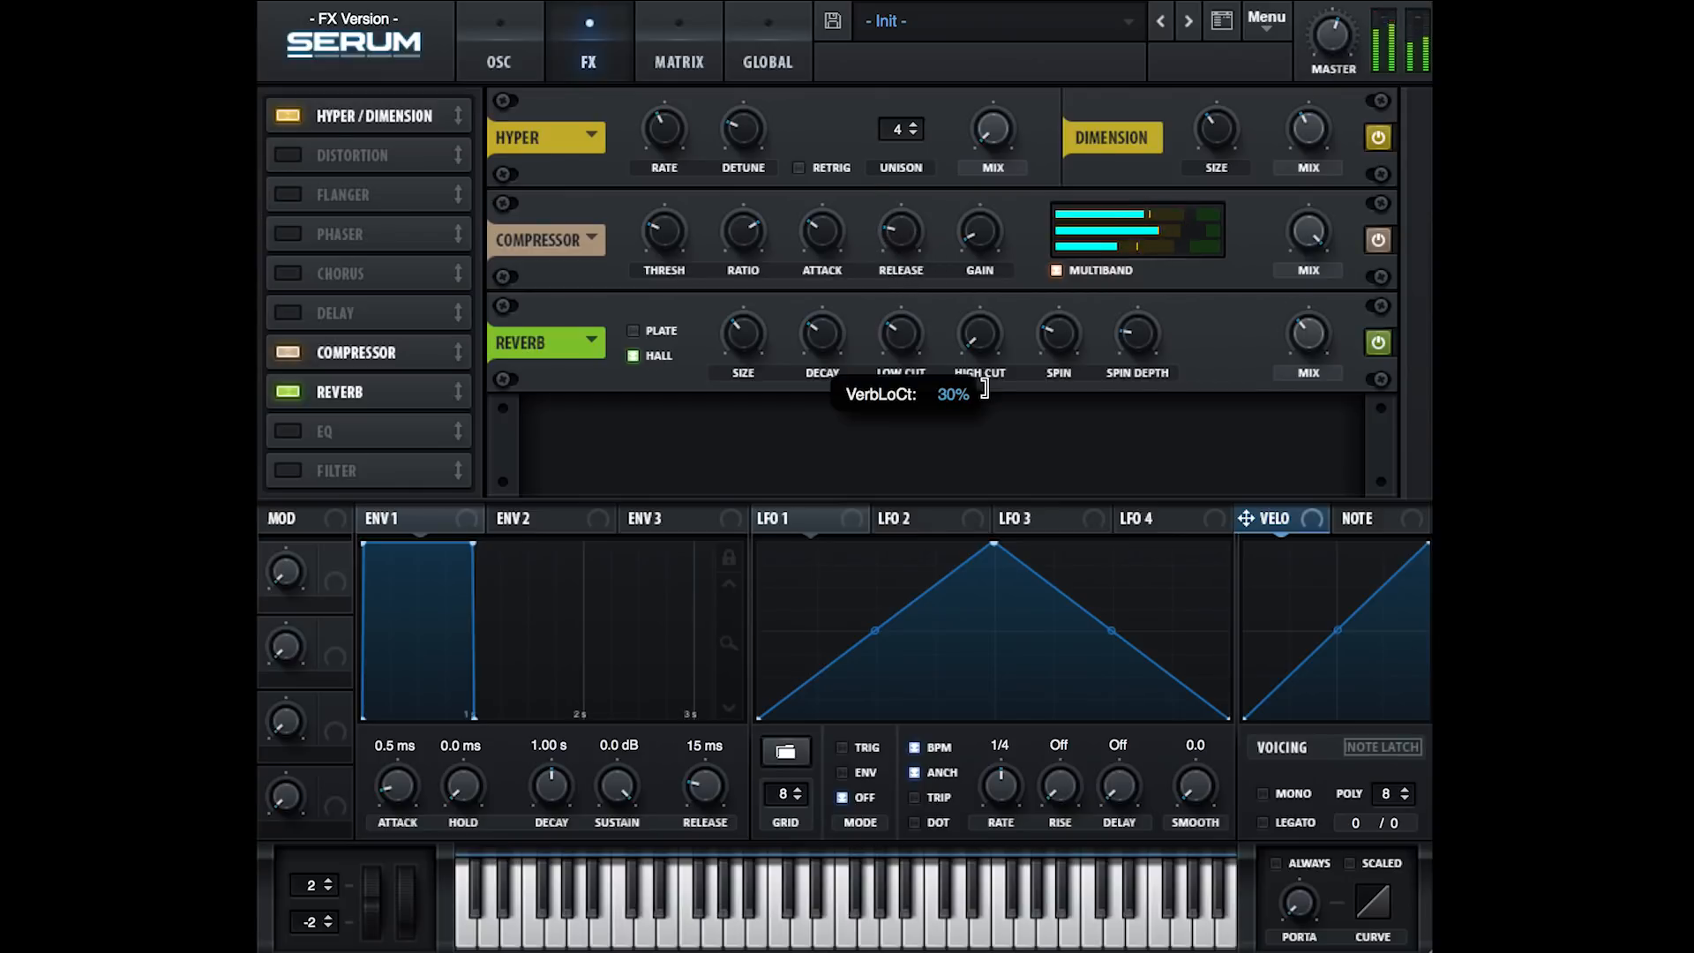
{"action": "left_click_drag", "start_coordinate": [985, 389], "coordinate": [985, 388]}
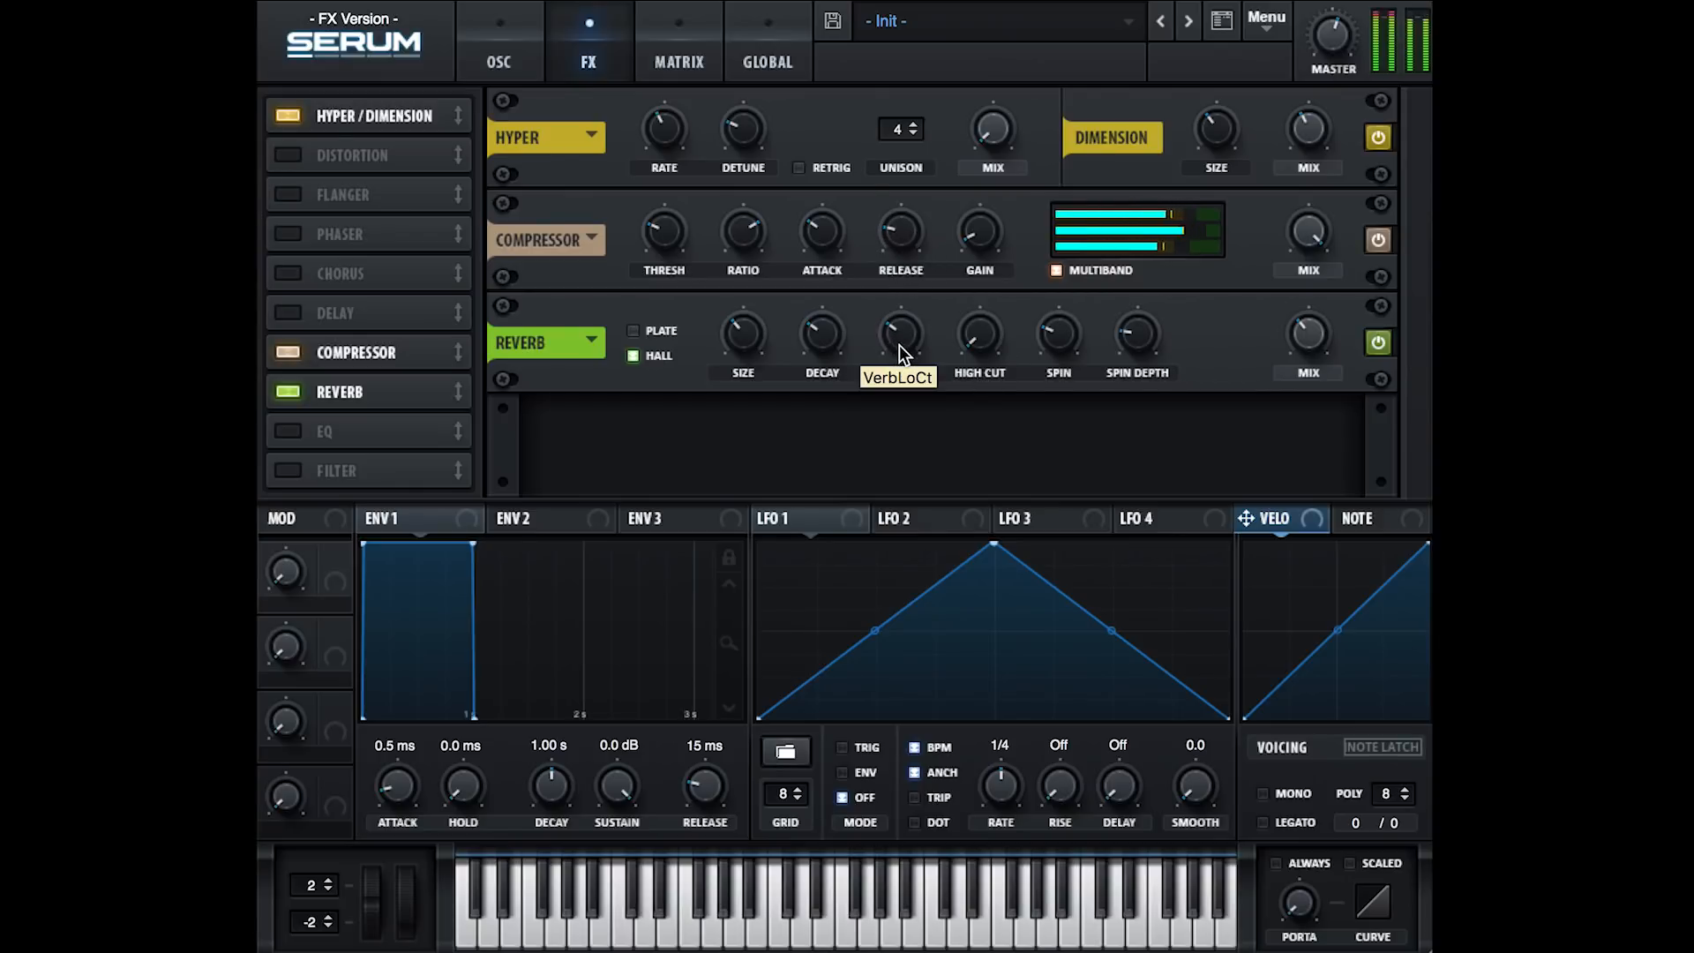
{"action": "left_click_drag", "start_coordinate": [1304, 332], "coordinate": [1295, 351]}
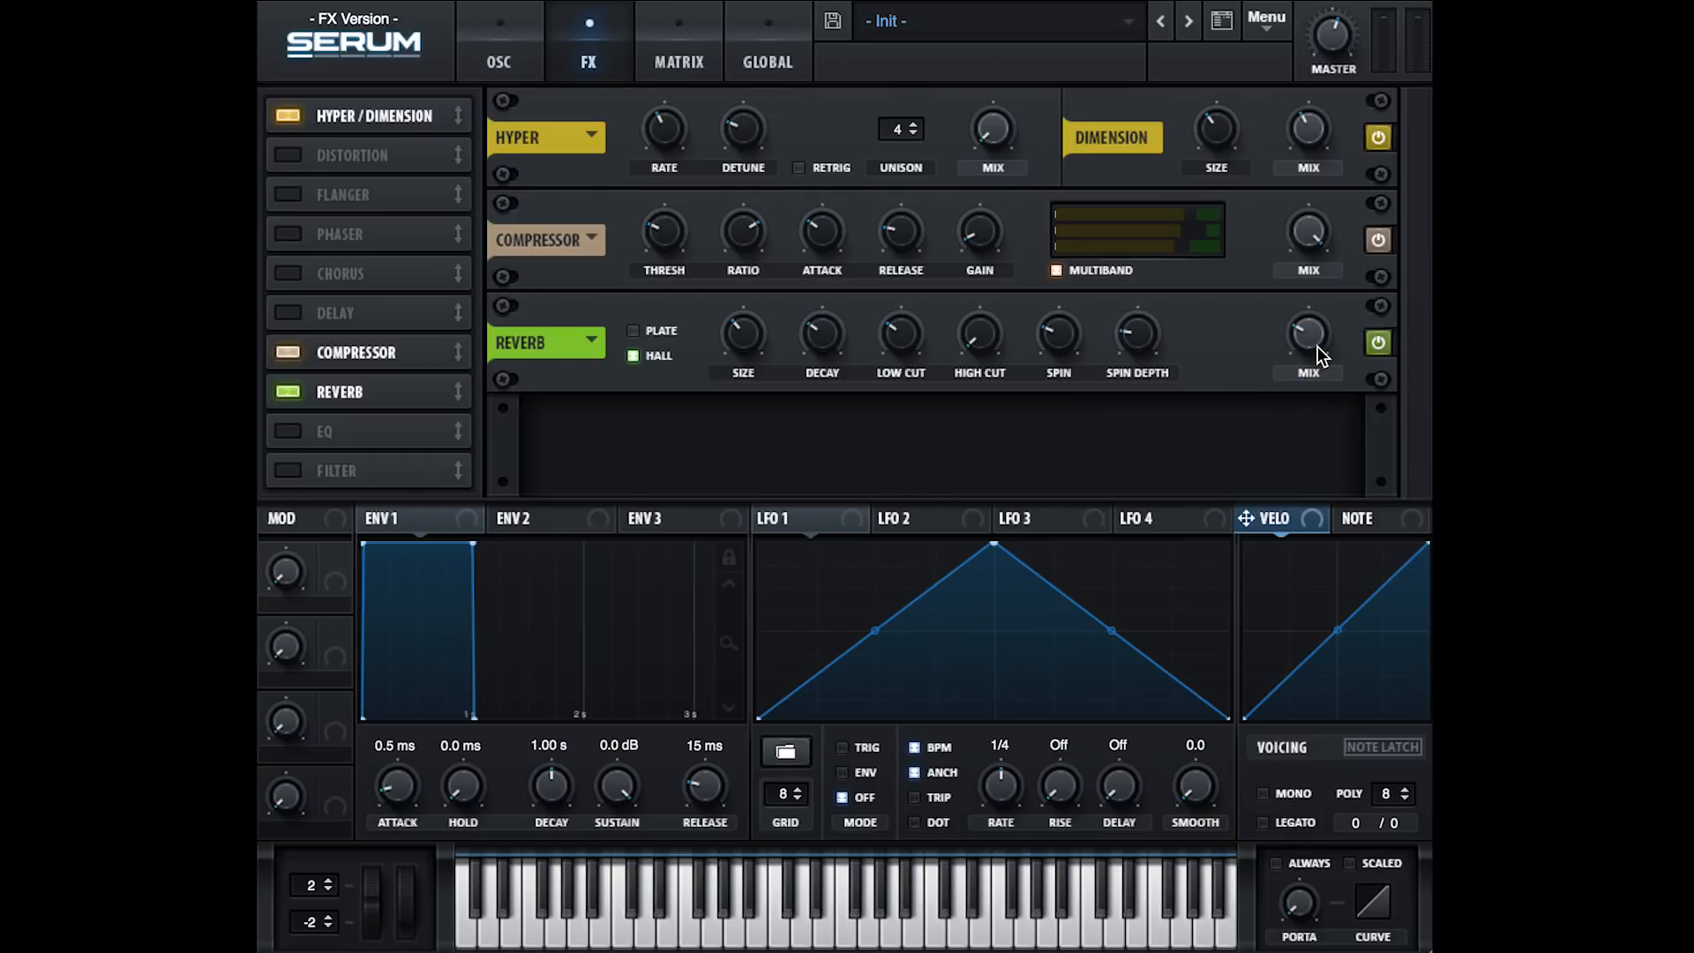
Step: Enable the Delay and set its linked, BPM-synced left and right times to 1/16
{"action": "left_click", "coordinate": [287, 313]}
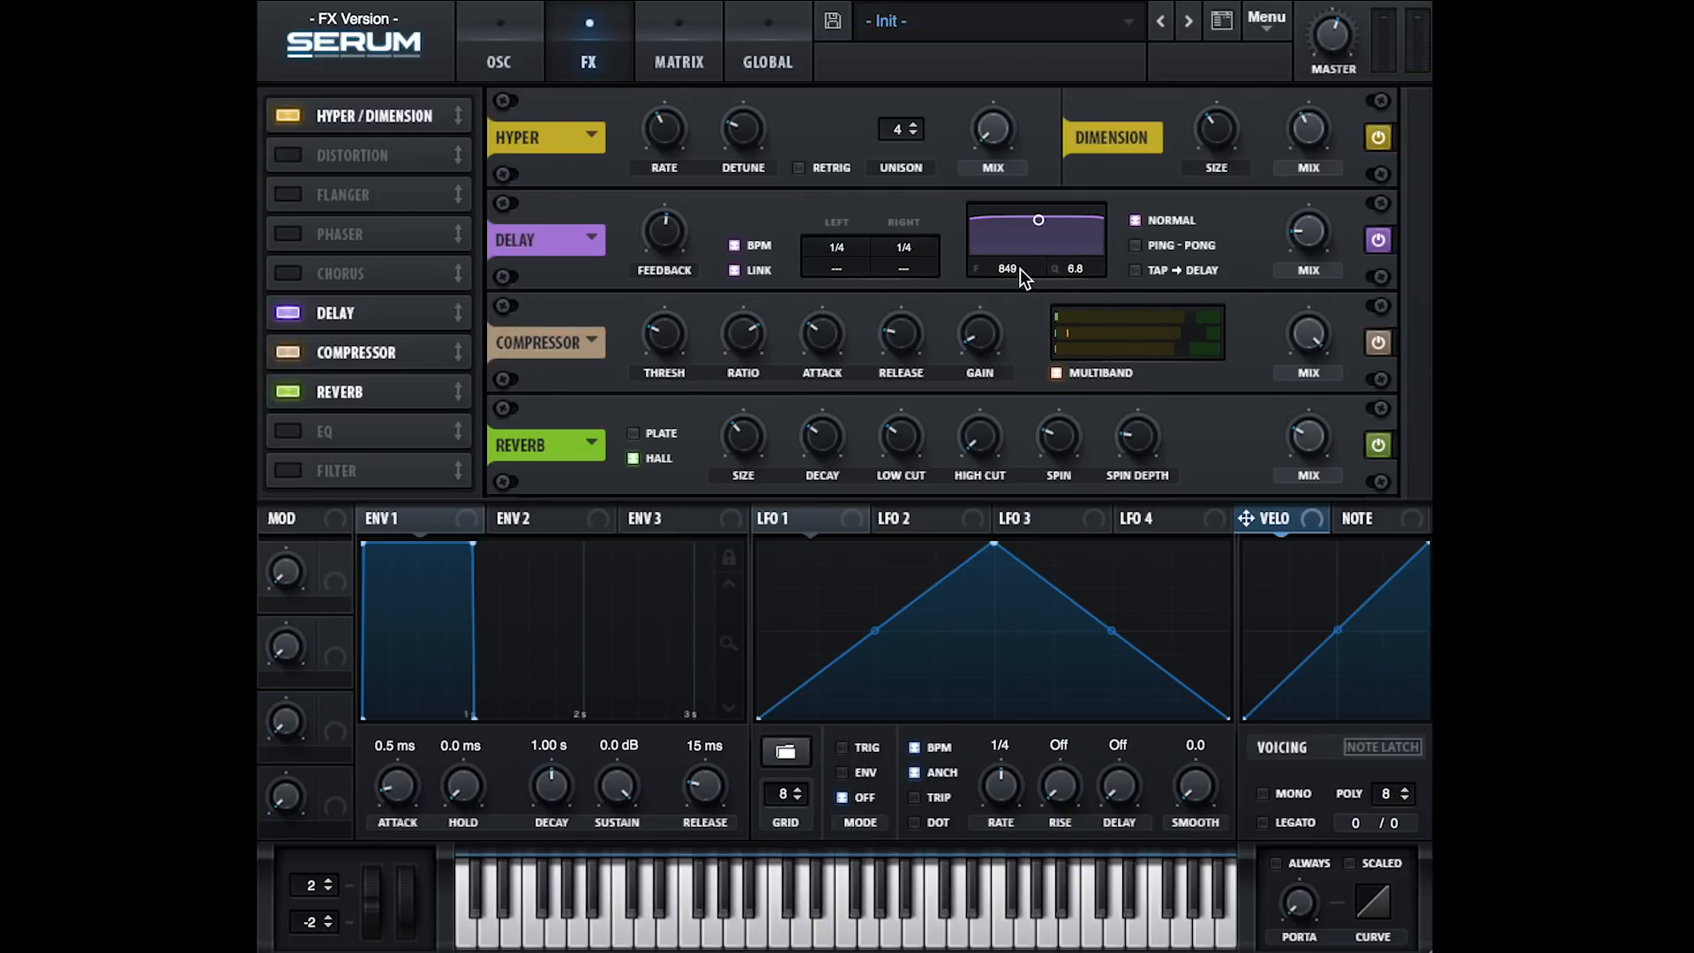
{"action": "left_click", "coordinate": [735, 247]}
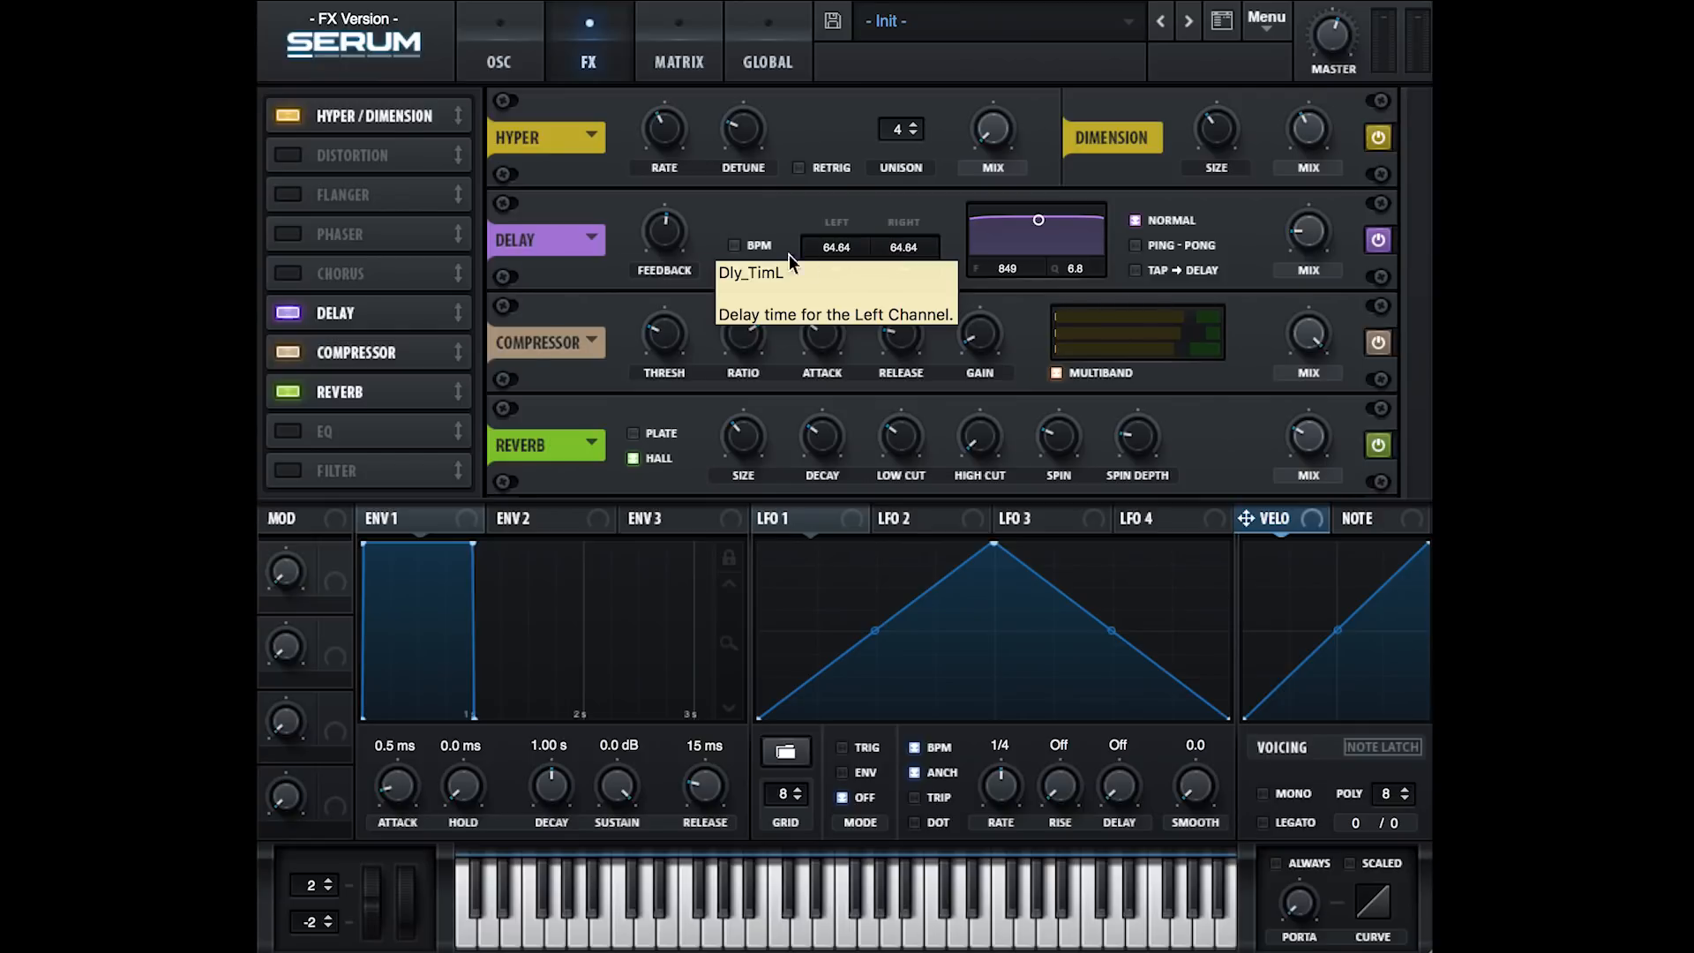
{"action": "left_click", "coordinate": [734, 246]}
{"action": "left_click", "coordinate": [839, 251]}
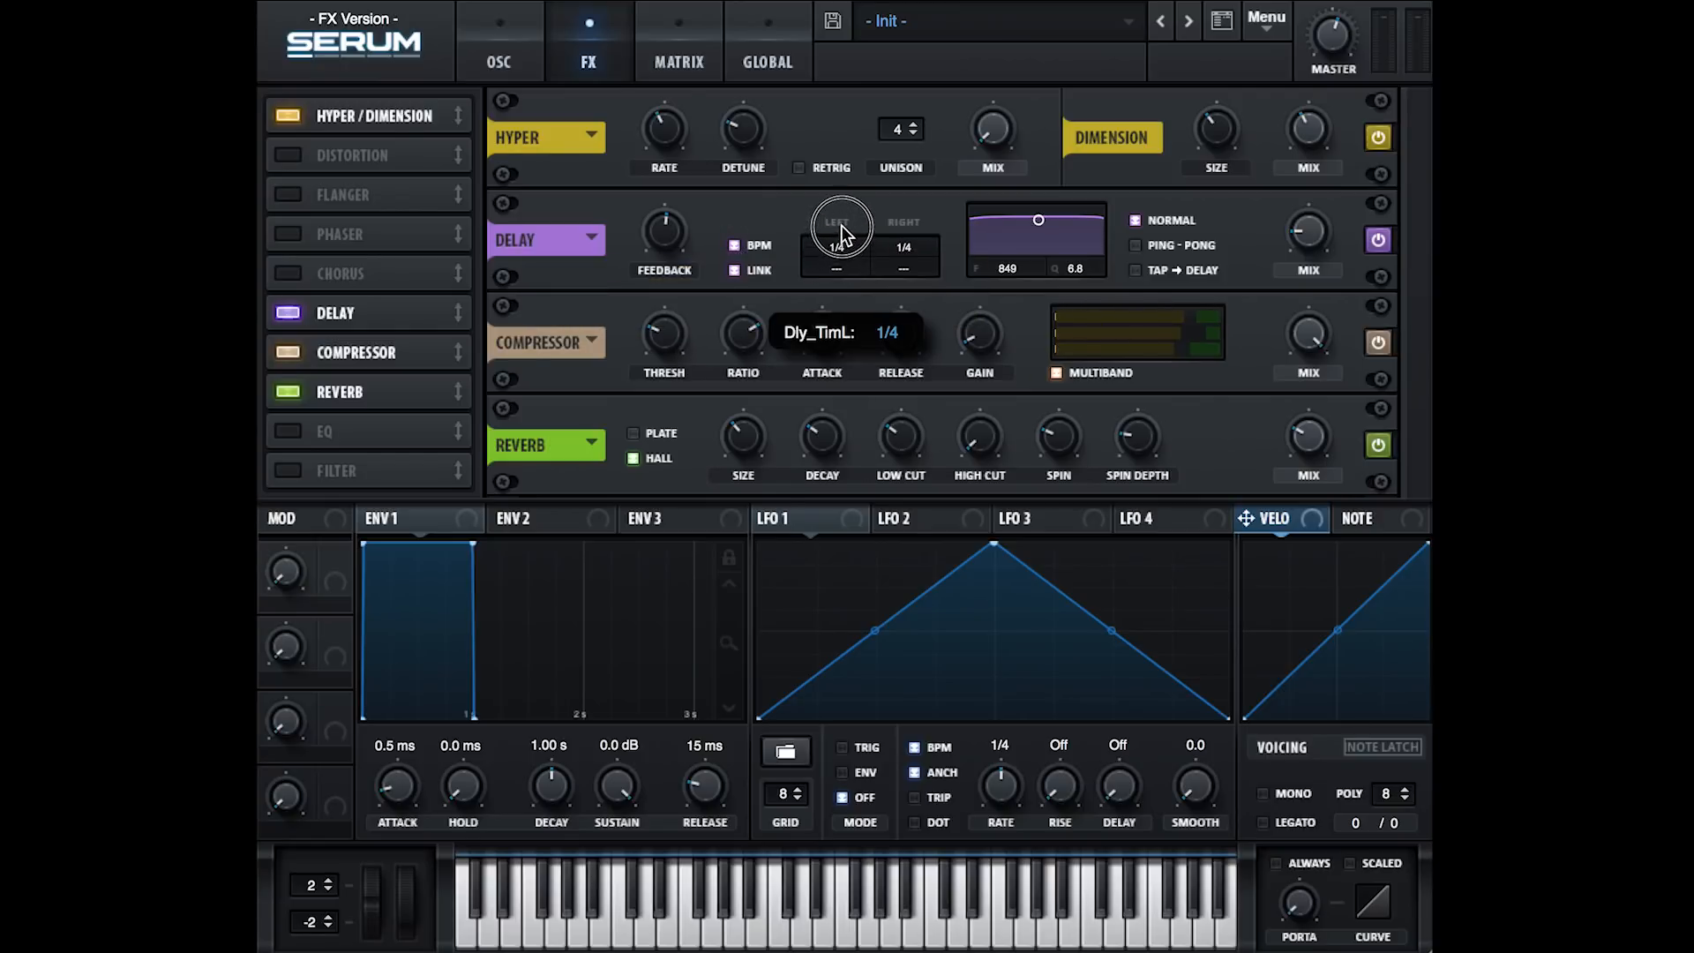
{"action": "left_click_drag", "start_coordinate": [841, 225], "coordinate": [829, 284]}
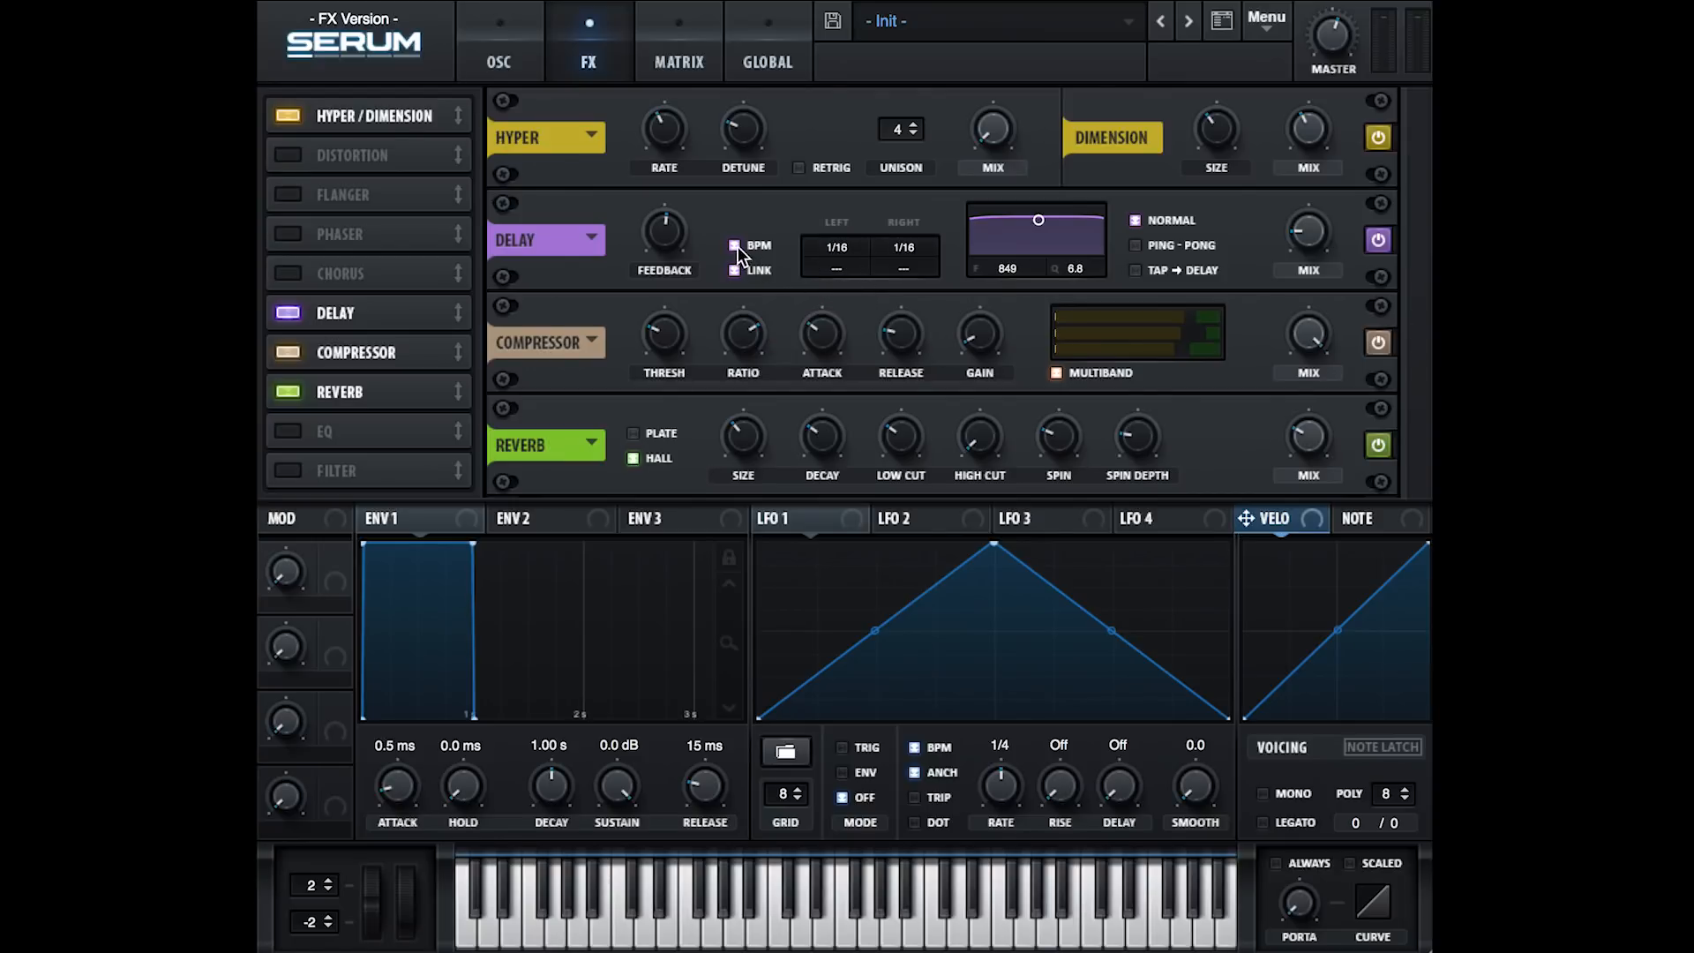
Step: Turn off the Delay's BPM sync, shorten the linked times to 13.46 and lower the feedback
{"action": "left_click", "coordinate": [736, 246]}
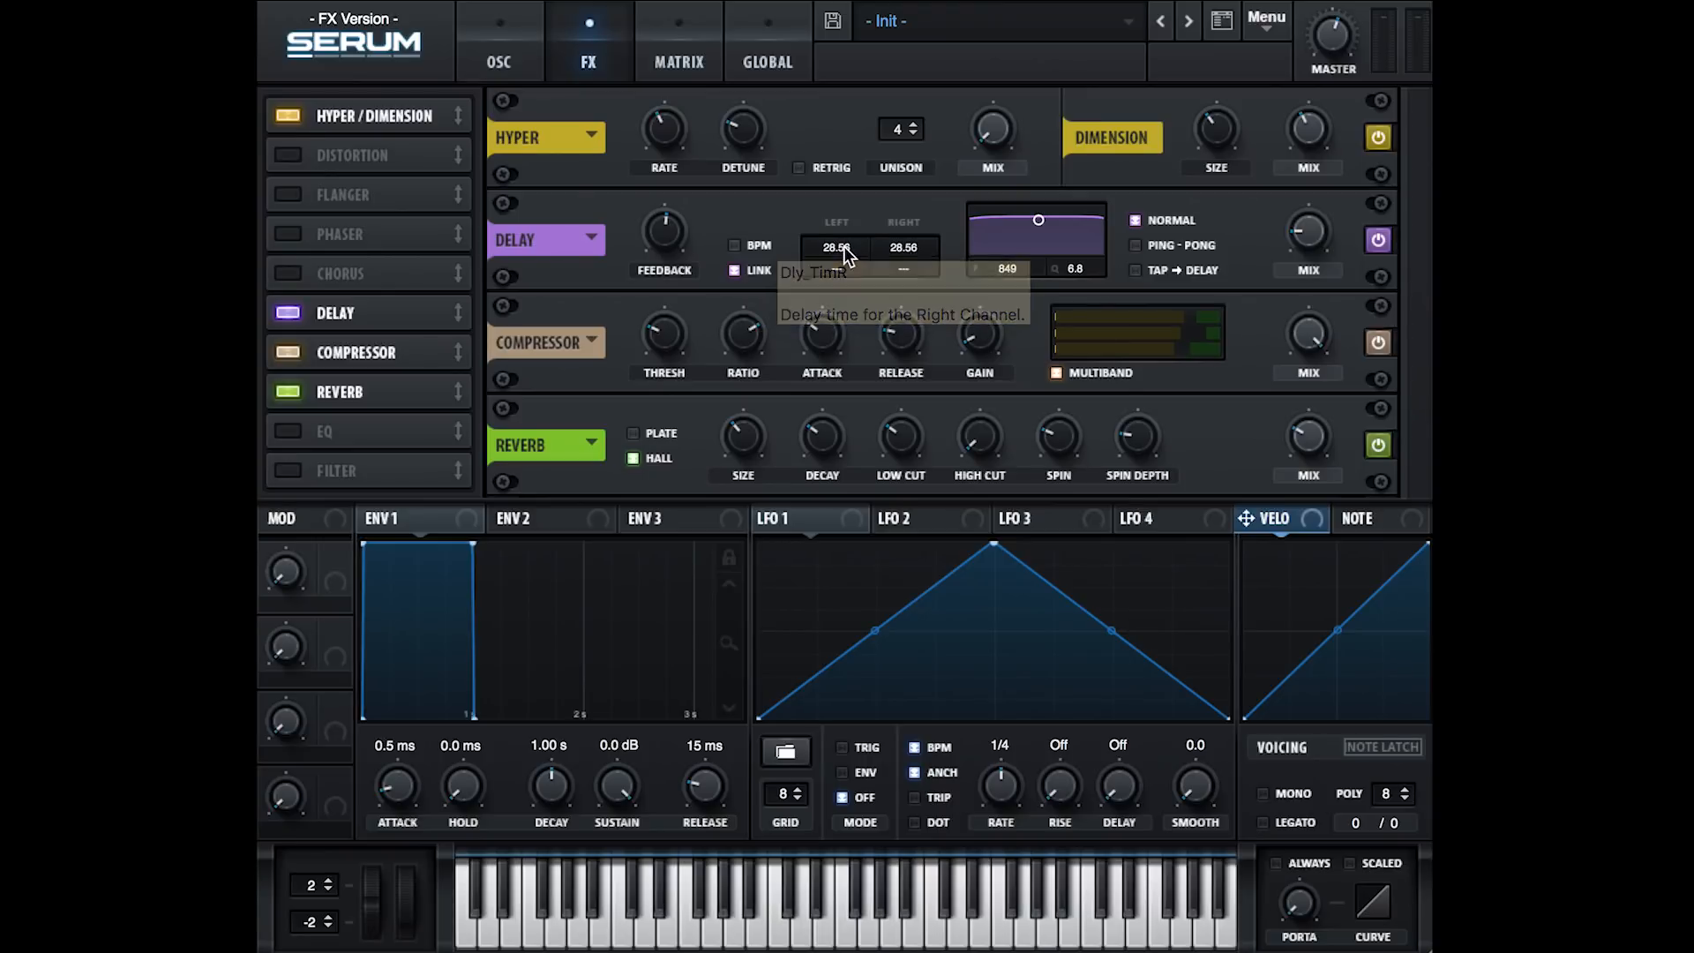
{"action": "left_click_drag", "start_coordinate": [843, 247], "coordinate": [844, 275]}
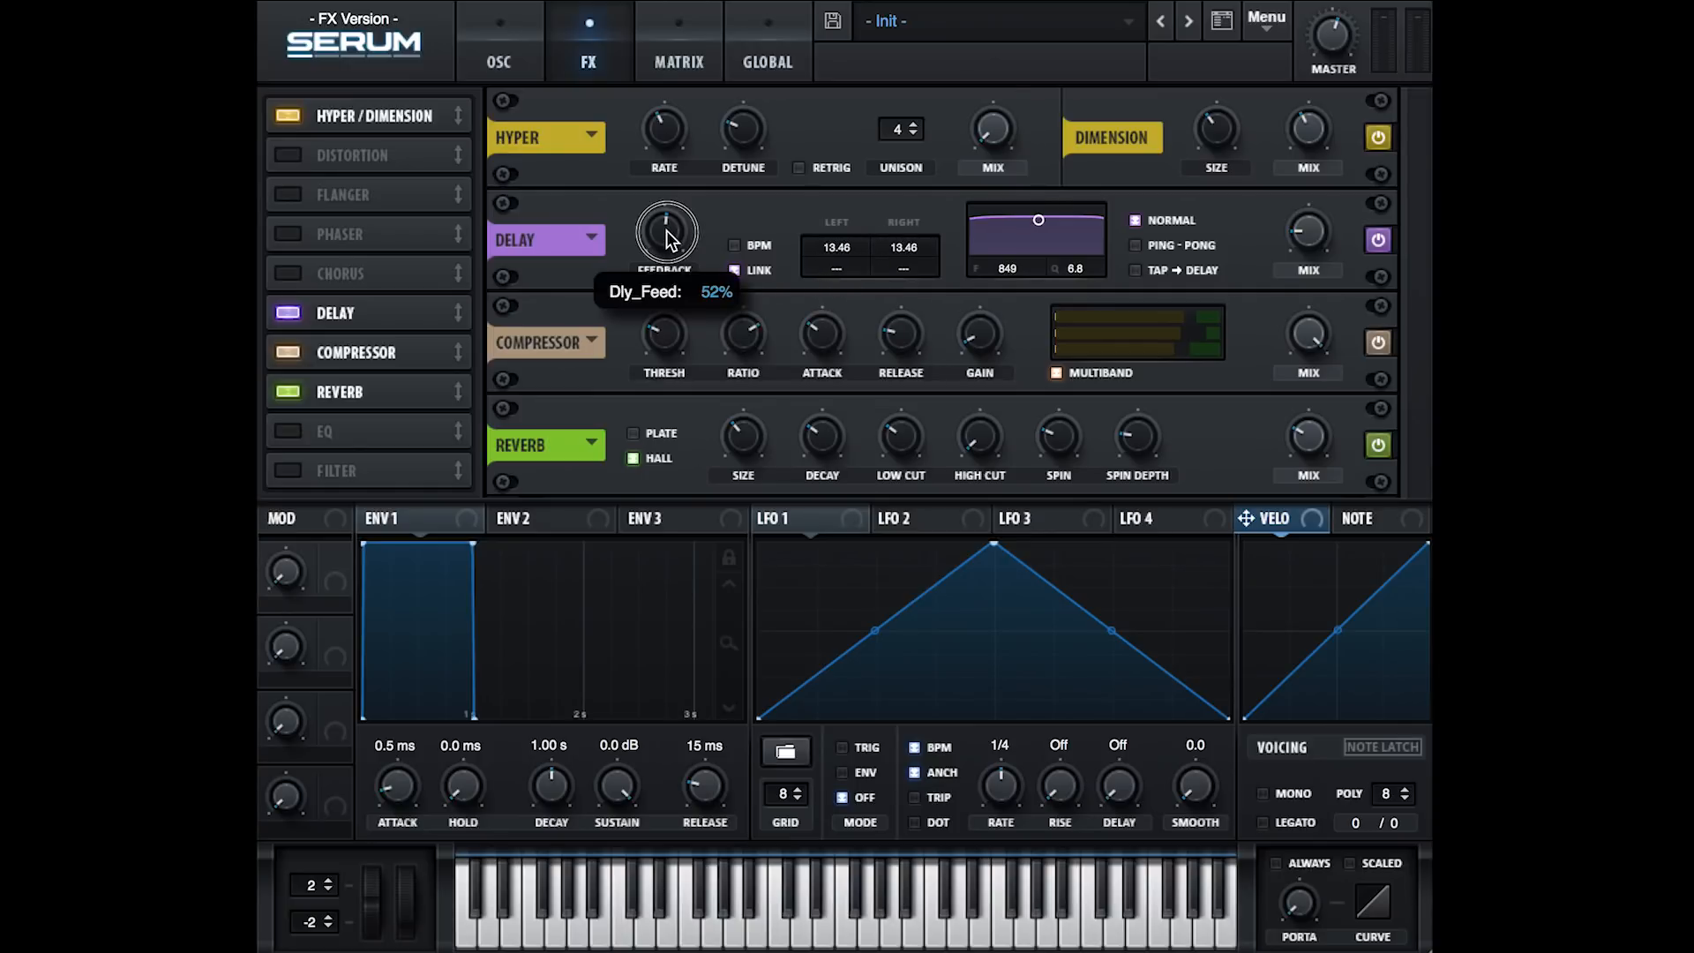
{"action": "left_click_drag", "start_coordinate": [663, 334], "coordinate": [682, 369]}
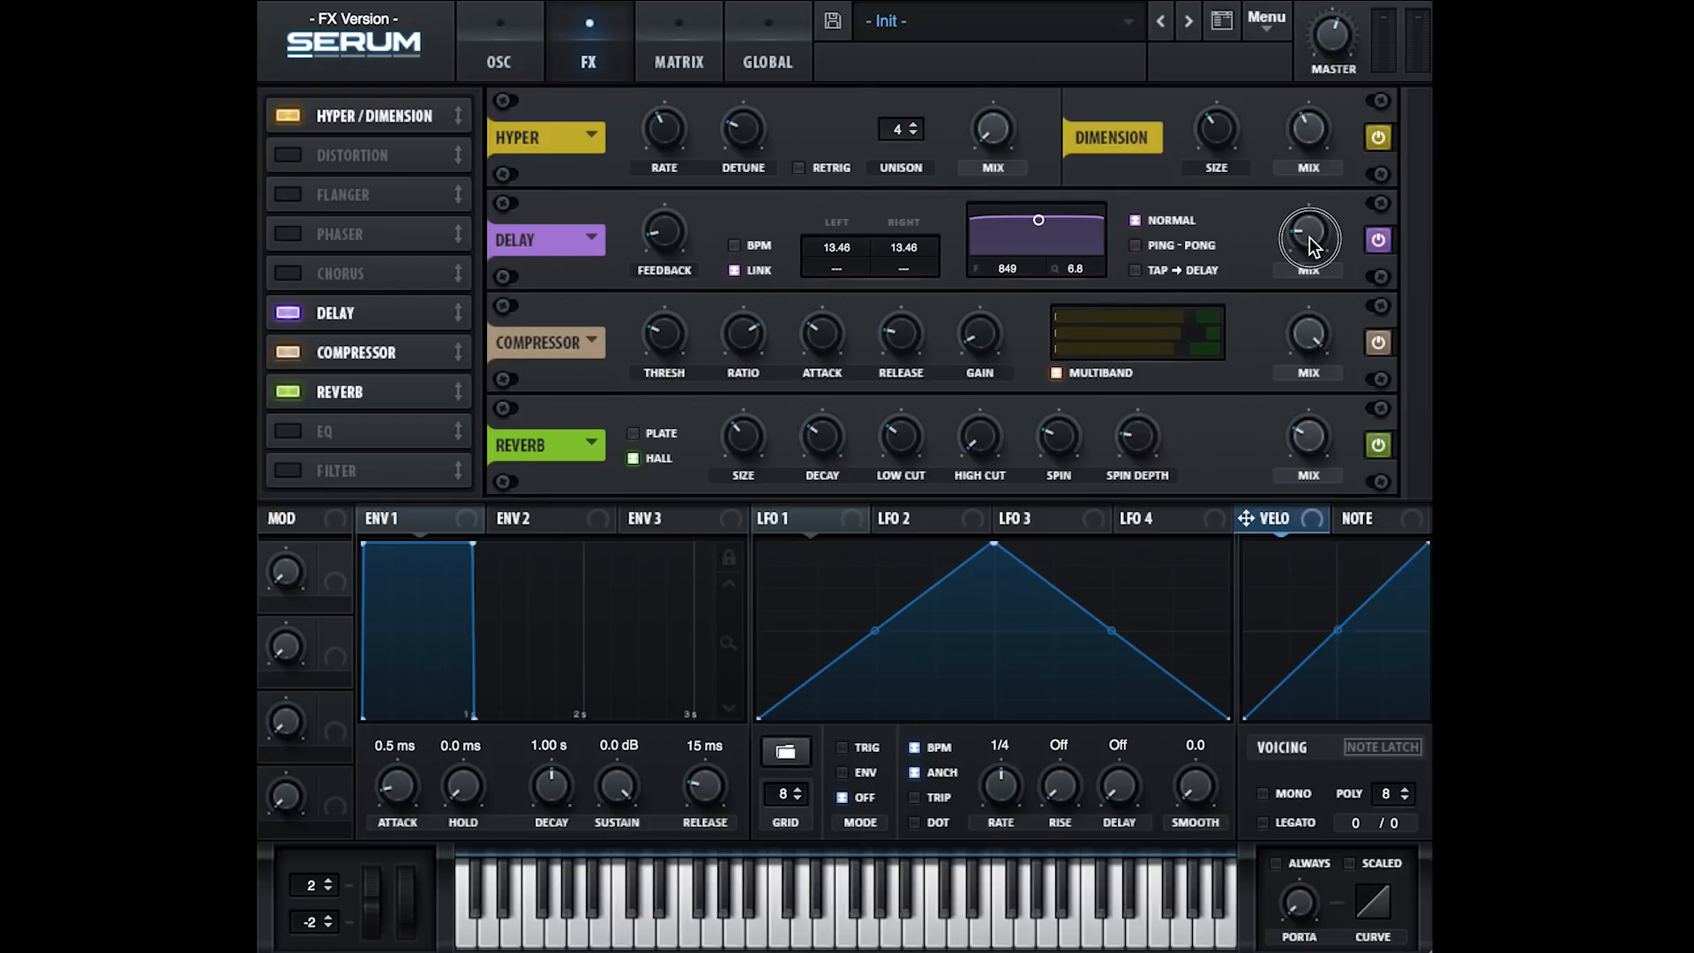
Step: Raise the Delay's mix and increase its feedback
{"action": "left_click_drag", "start_coordinate": [1309, 237], "coordinate": [1311, 2]}
{"action": "mouse_move", "coordinate": [670, 241]}
{"action": "left_mouse_down"}
{"action": "mouse_move", "coordinate": [674, 256]}
{"action": "mouse_move", "coordinate": [671, 238]}
{"action": "left_mouse_up"}
{"action": "left_click", "coordinate": [669, 235]}
{"action": "left_click_drag", "start_coordinate": [669, 235], "coordinate": [689, 97]}
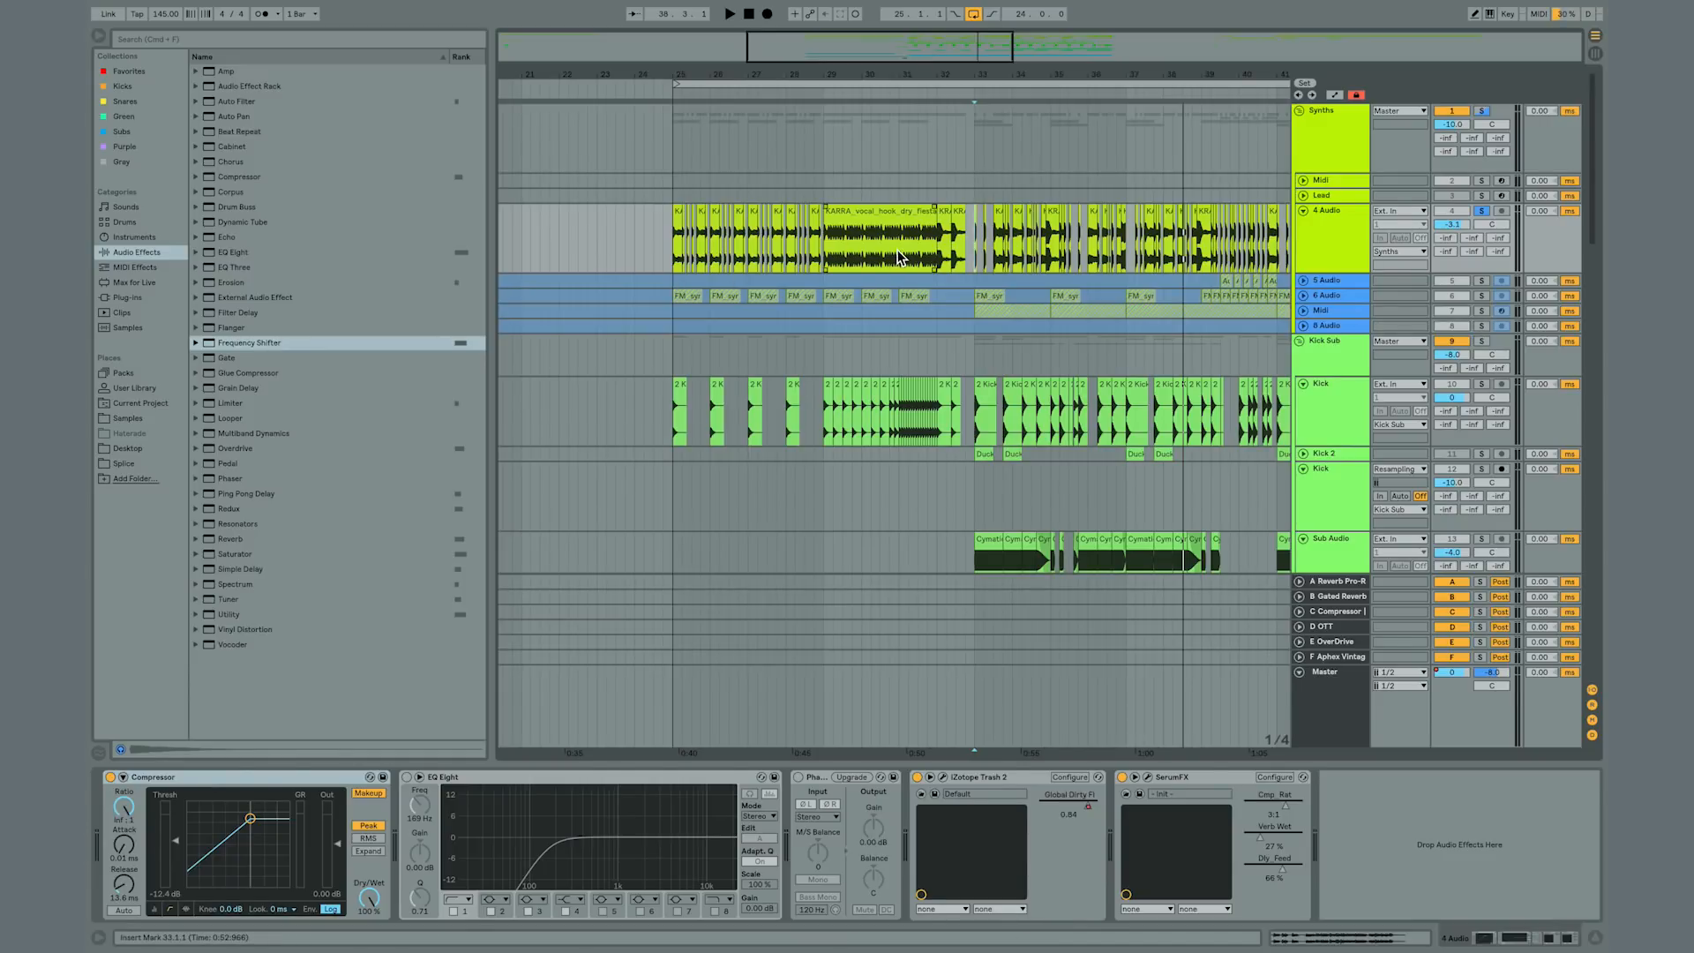
Step: Show the arrangement's automation and give the SerumFX Dly Feed parameter its own lane on the 4 Audio track
{"action": "key", "text": "a"}
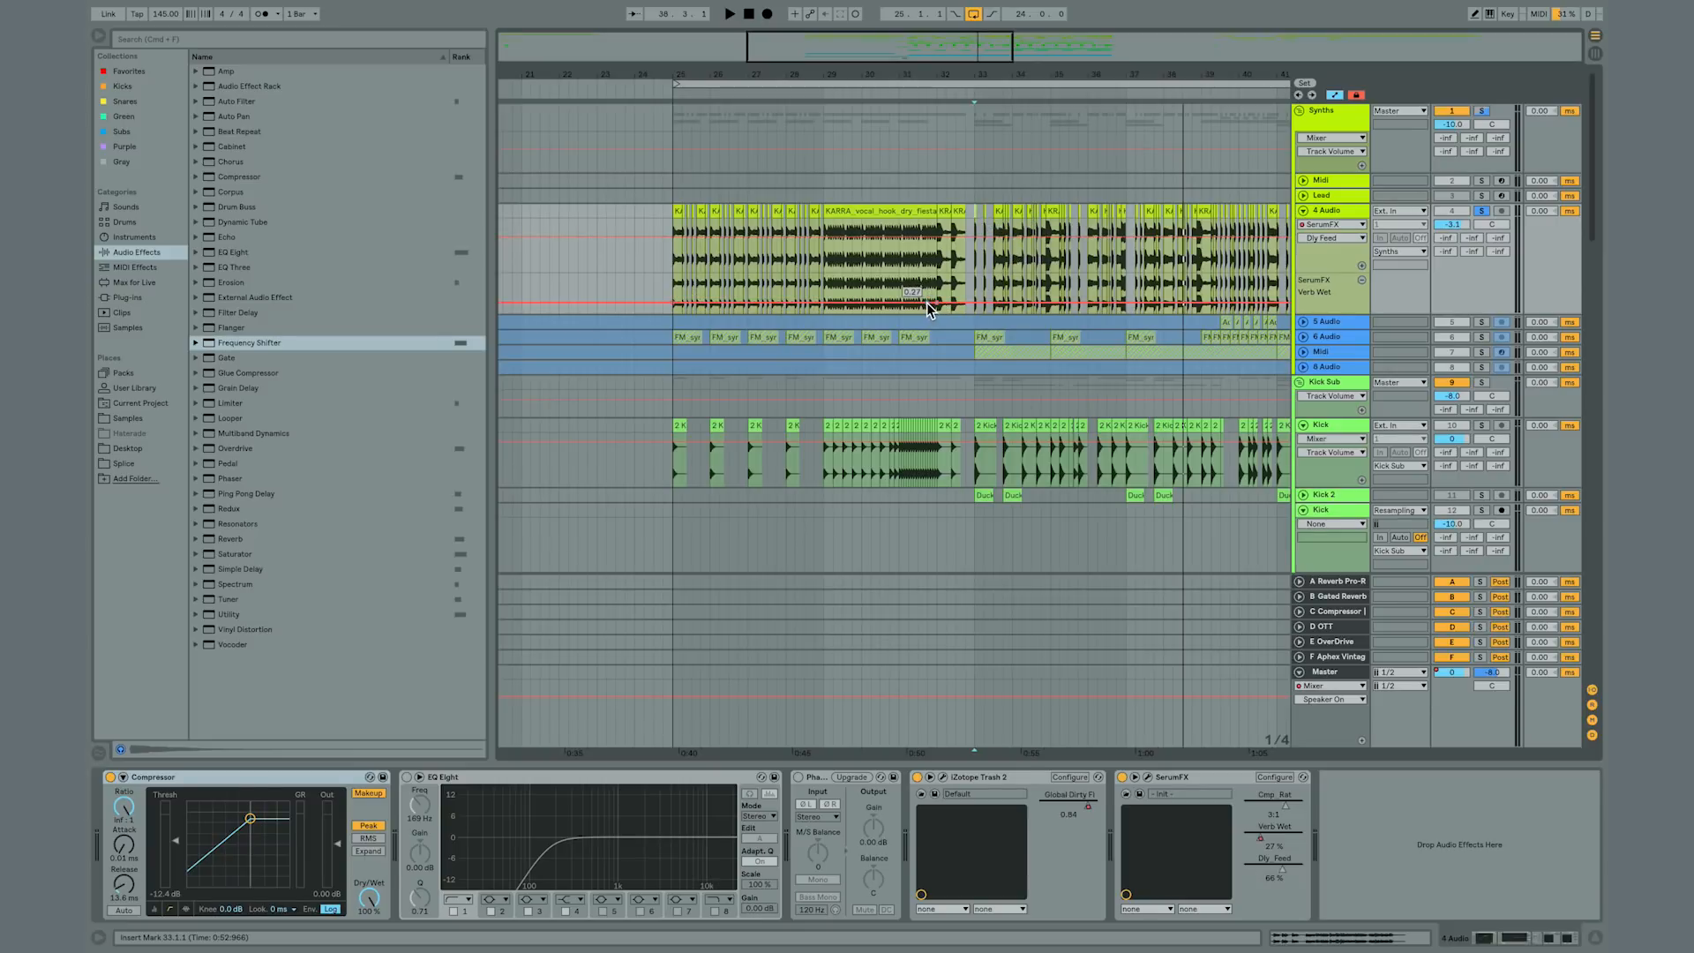
{"action": "left_click_drag", "start_coordinate": [927, 303], "coordinate": [937, 280]}
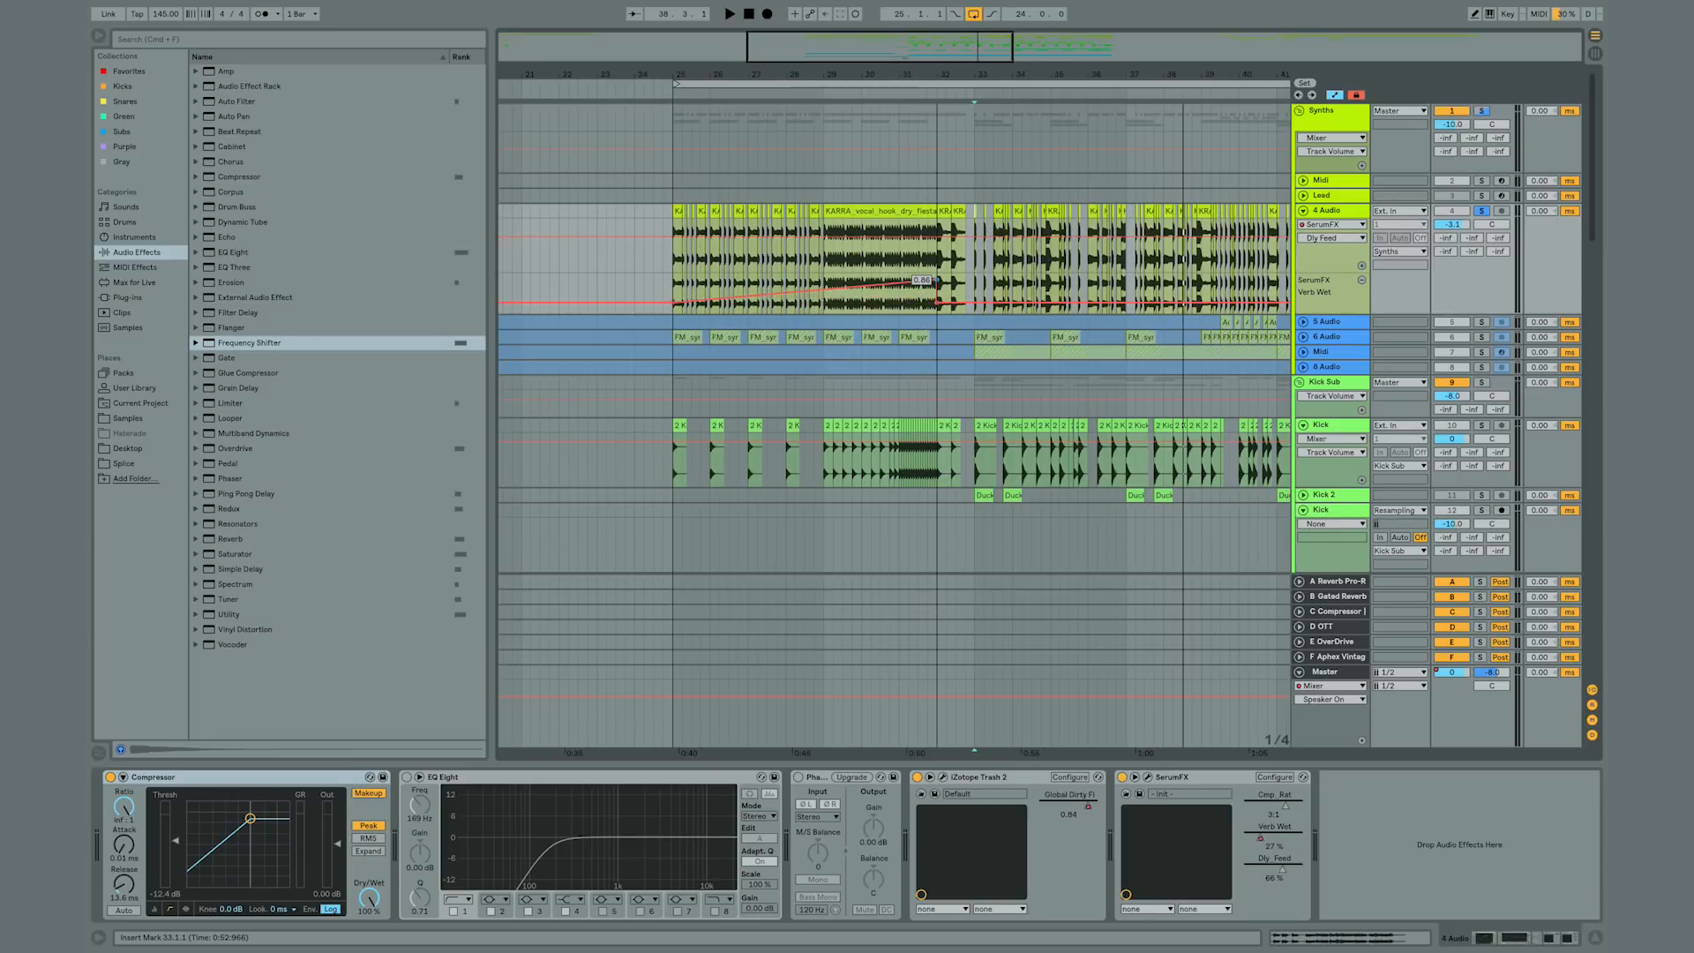
{"action": "key", "text": "super+z"}
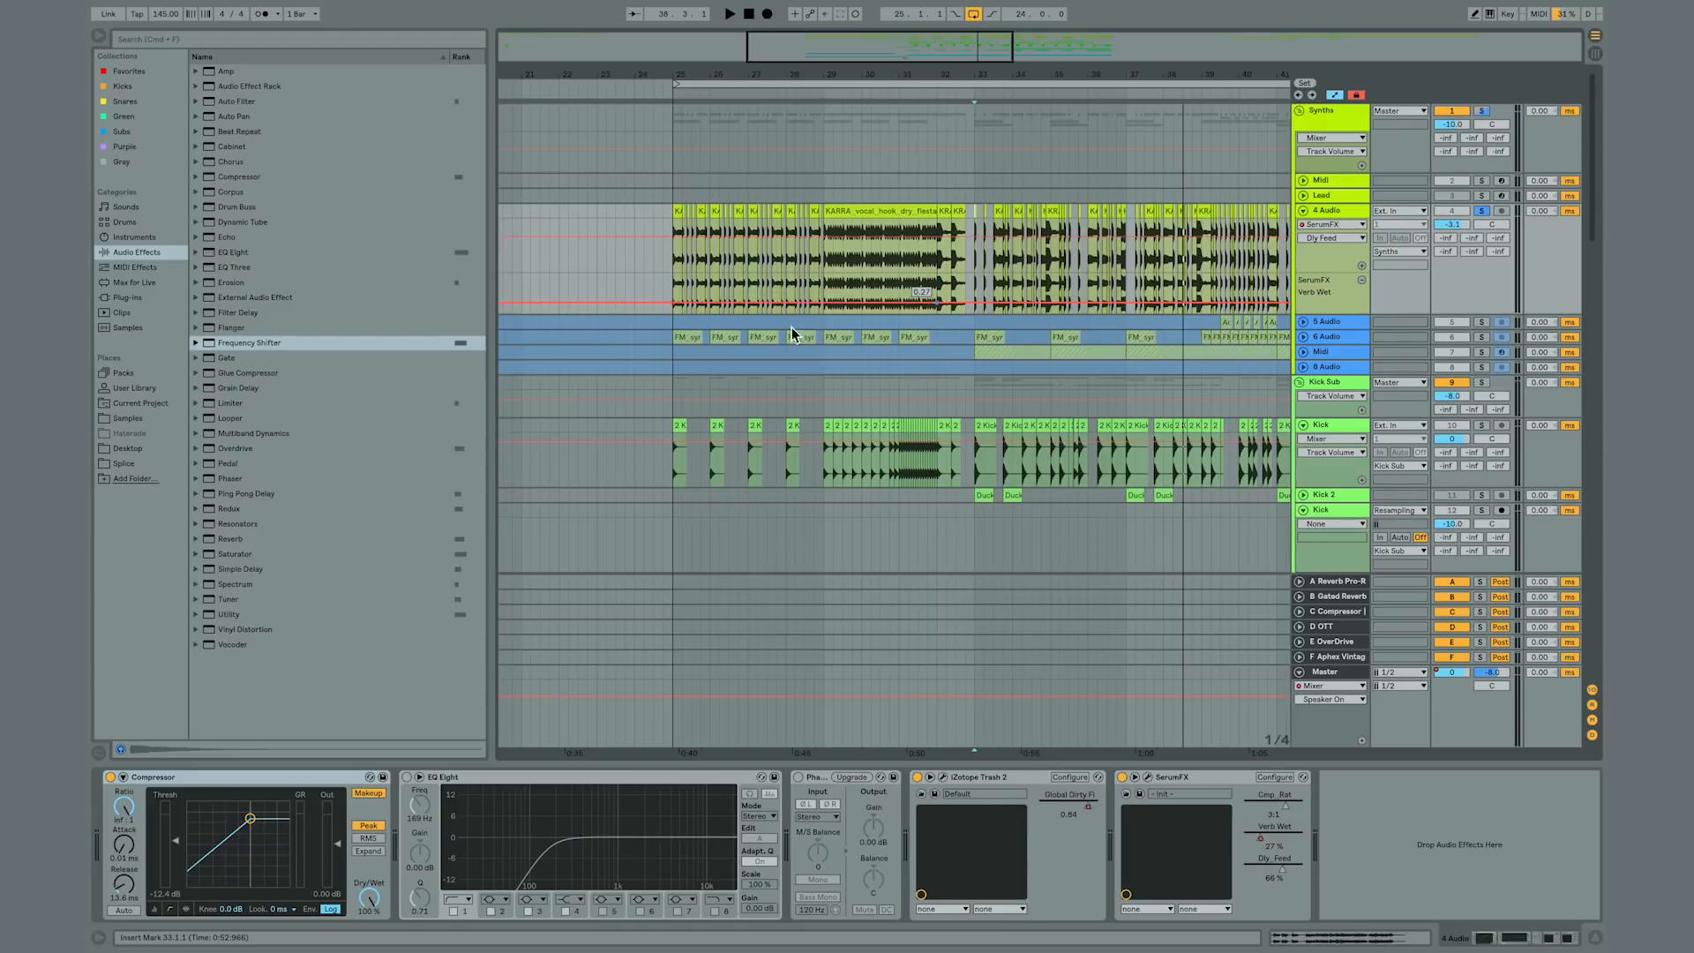
{"action": "left_click", "coordinate": [673, 302]}
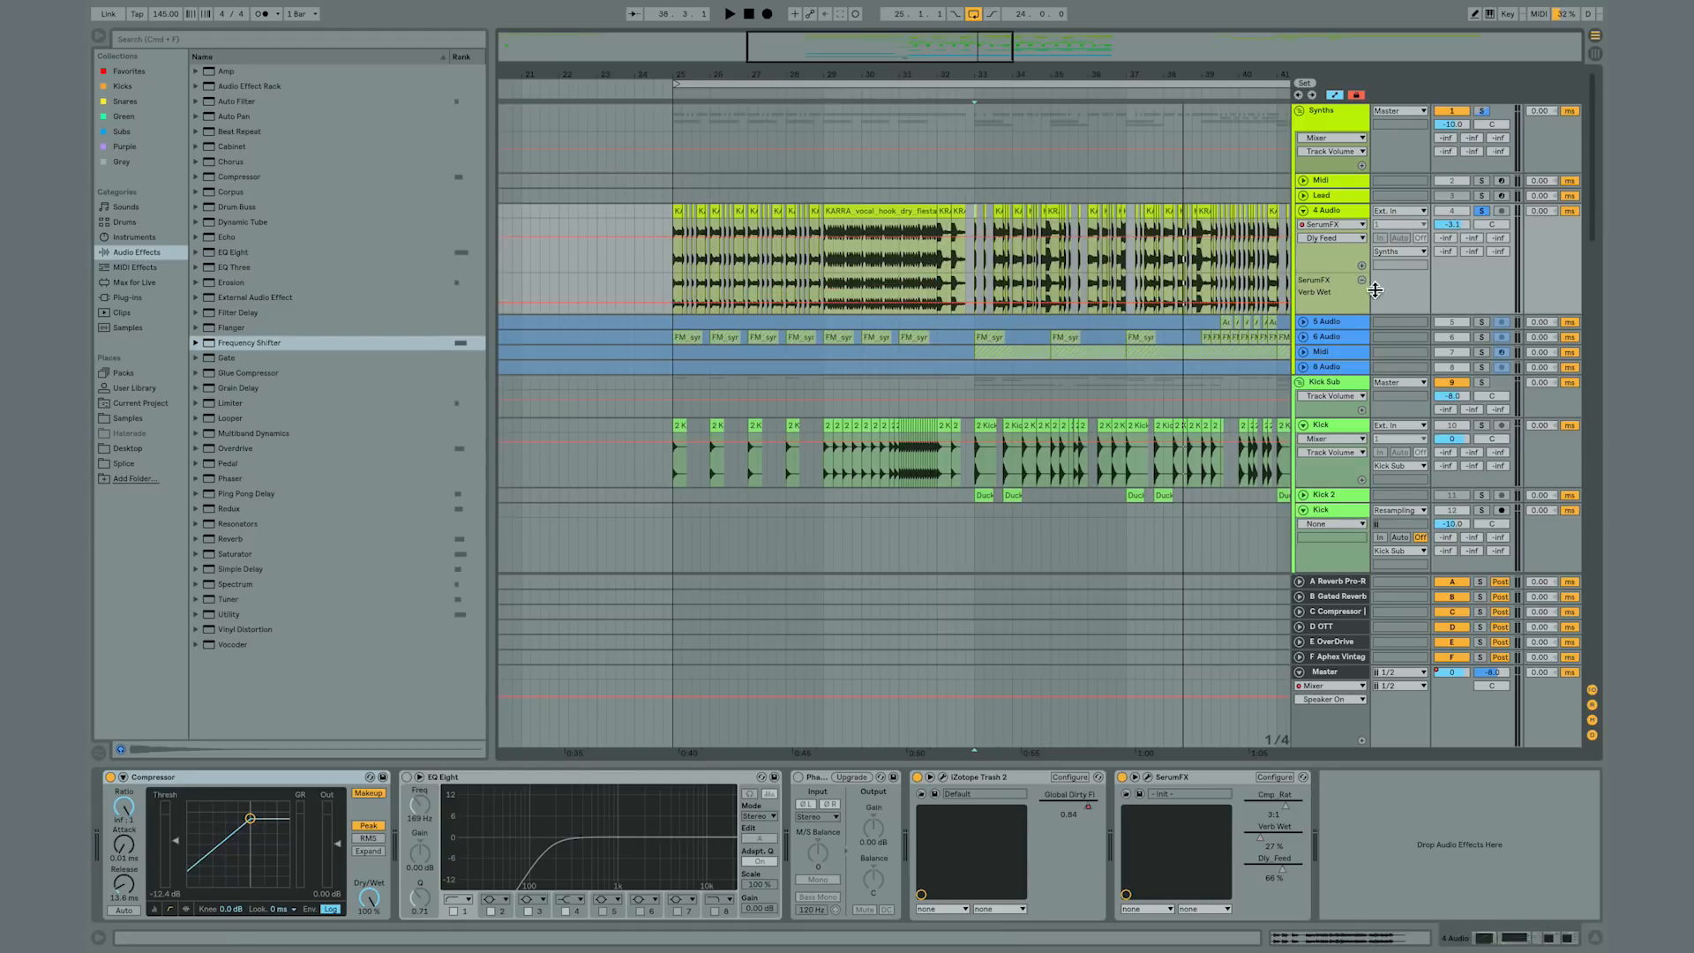
{"action": "left_click", "coordinate": [1362, 265]}
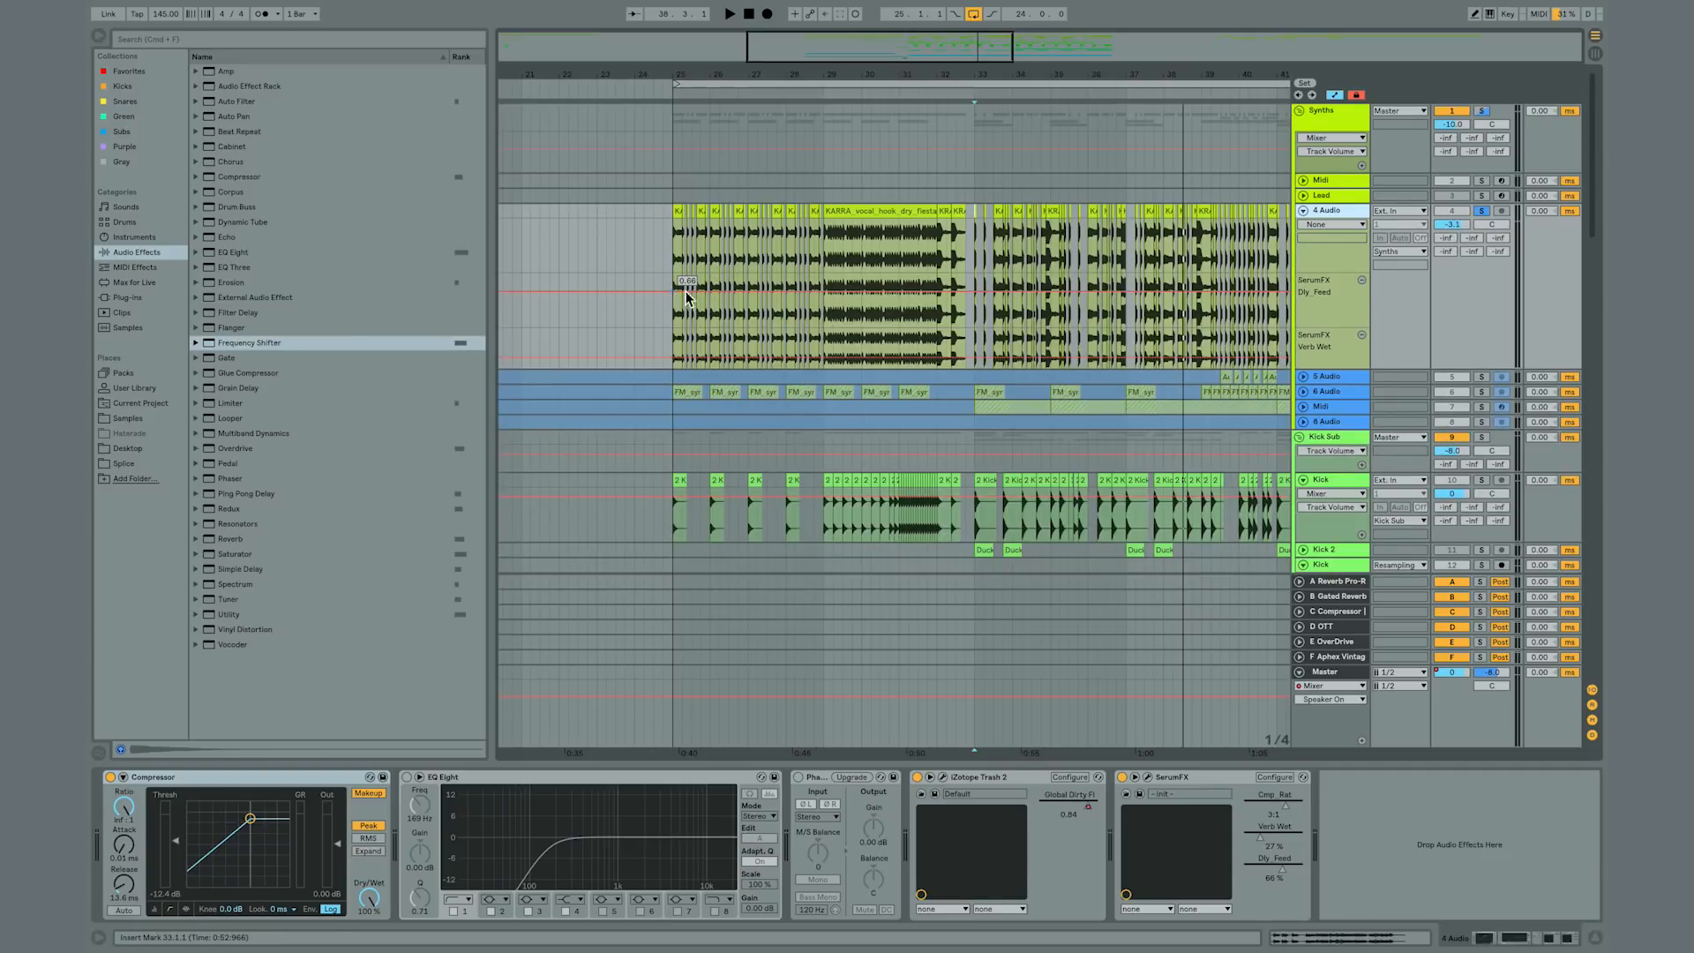
Step: Draw Dly Feed automation that rises from 0% at bar 25 to a peak at bar 32, where it drops straight back to 0%
{"action": "left_click", "coordinate": [937, 294]}
{"action": "left_click_drag", "start_coordinate": [673, 291], "coordinate": [674, 327]}
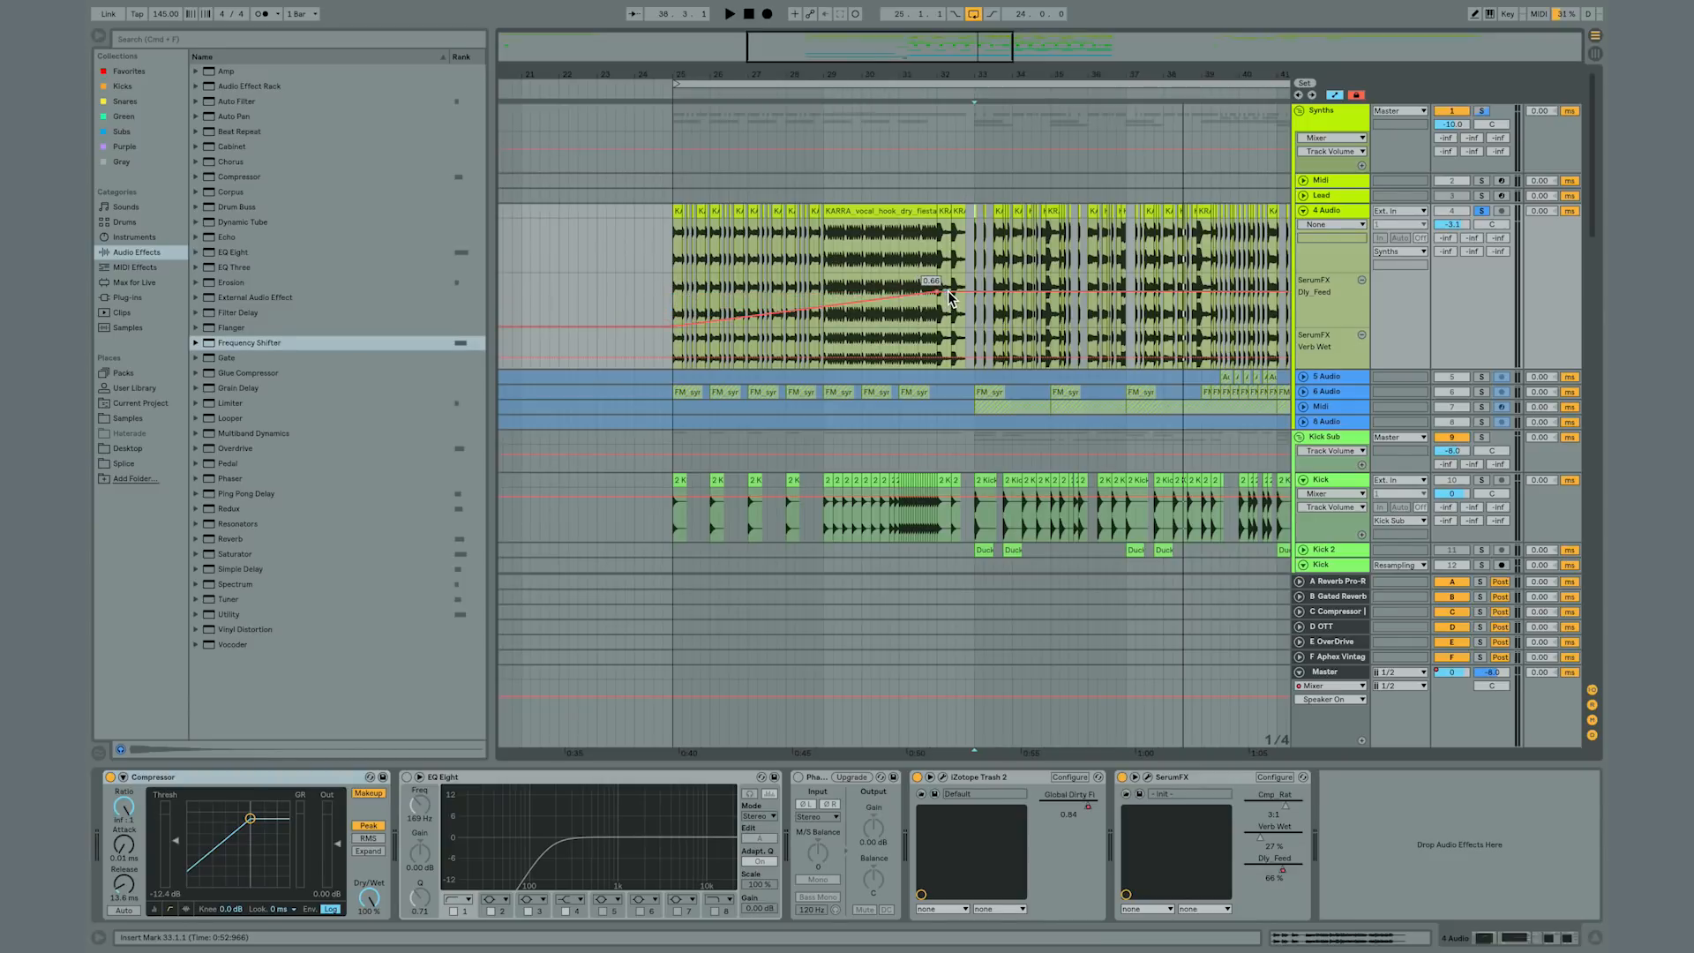
{"action": "left_click_drag", "start_coordinate": [948, 291], "coordinate": [941, 332]}
Step: Play from bar 25 while bending the Dly Feed ramp into a curve that rises faster early, and raise its end point slightly
{"action": "left_click", "coordinate": [670, 299]}
{"action": "key", "text": "space"}
{"action": "left_click_drag", "start_coordinate": [805, 310], "coordinate": [805, 293]}
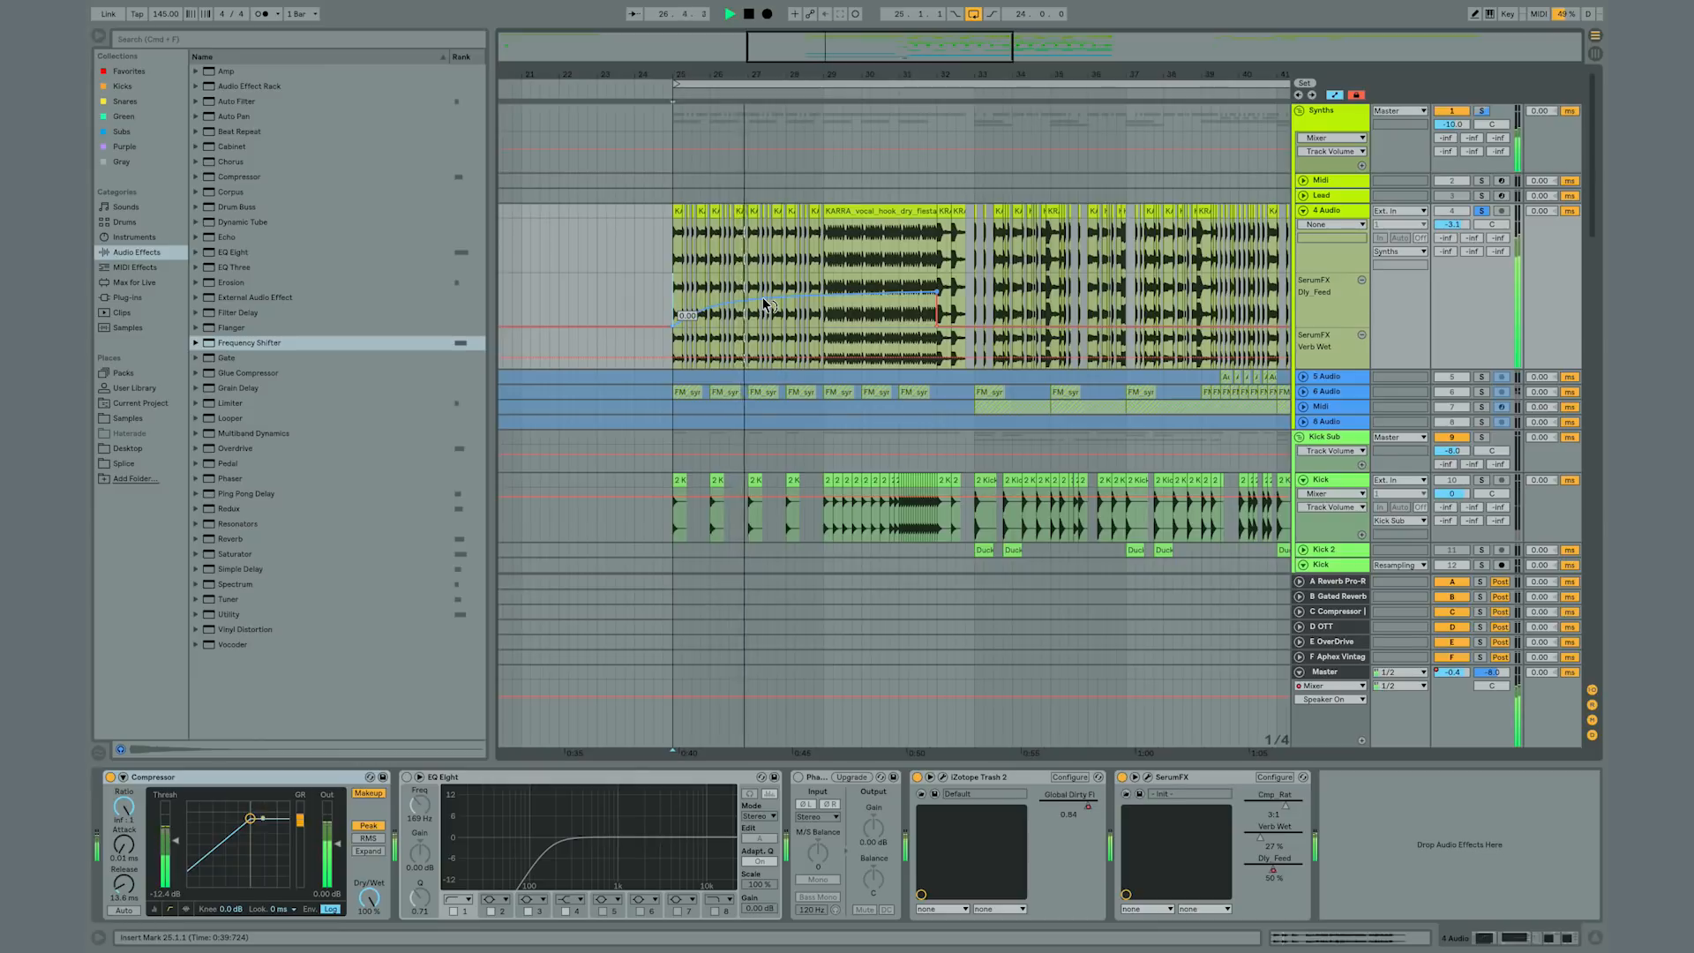
{"action": "left_click_drag", "start_coordinate": [929, 289], "coordinate": [935, 285]}
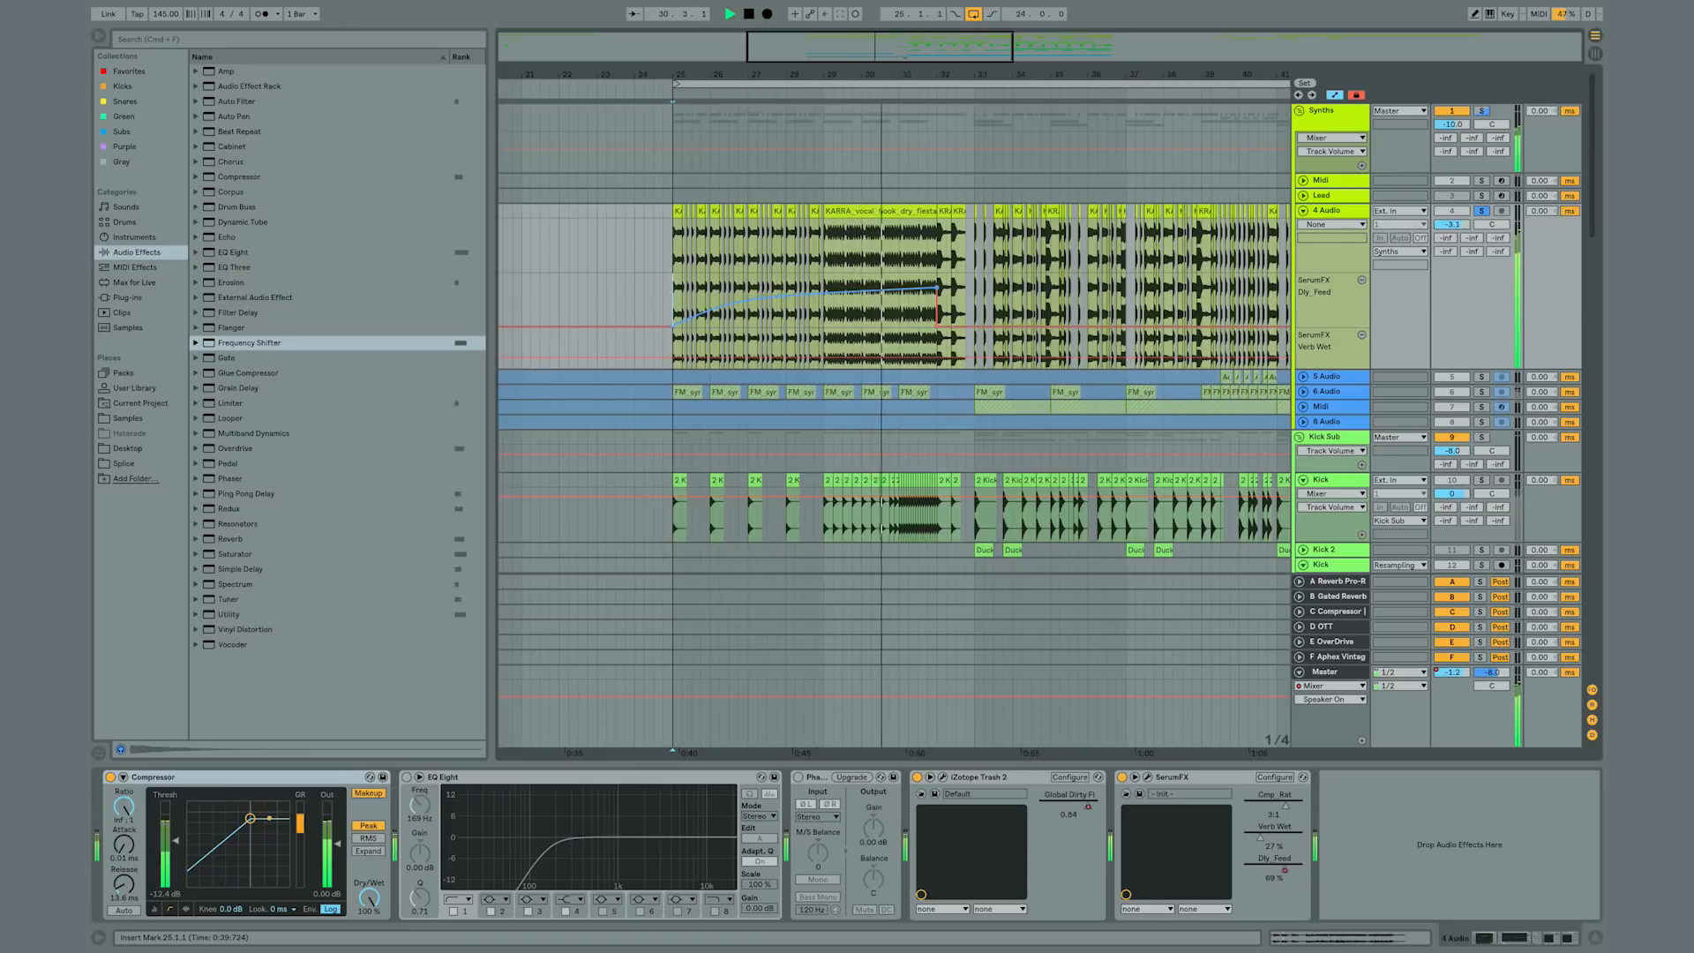
{"action": "left_click_drag", "start_coordinate": [803, 299], "coordinate": [803, 298]}
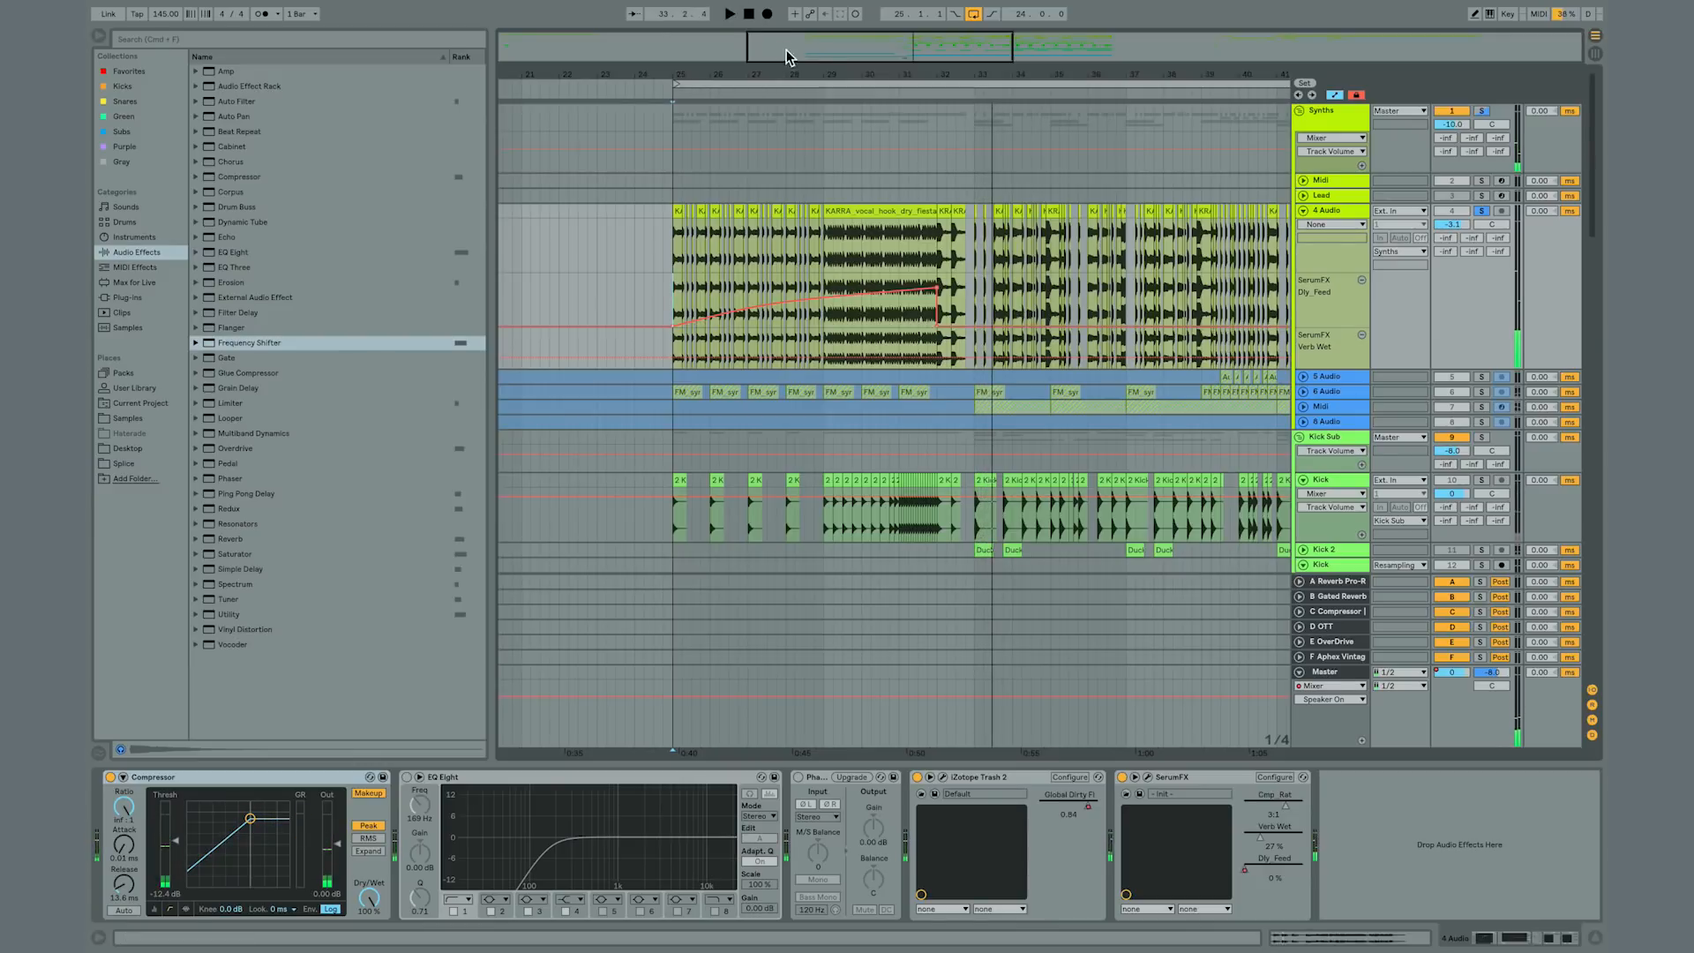
Step: Open SerumFX and pick its Reverb mix to bring up the Verb Wet automation on the vocal chop track
{"action": "left_click_drag", "start_coordinate": [897, 64], "coordinate": [900, 88]}
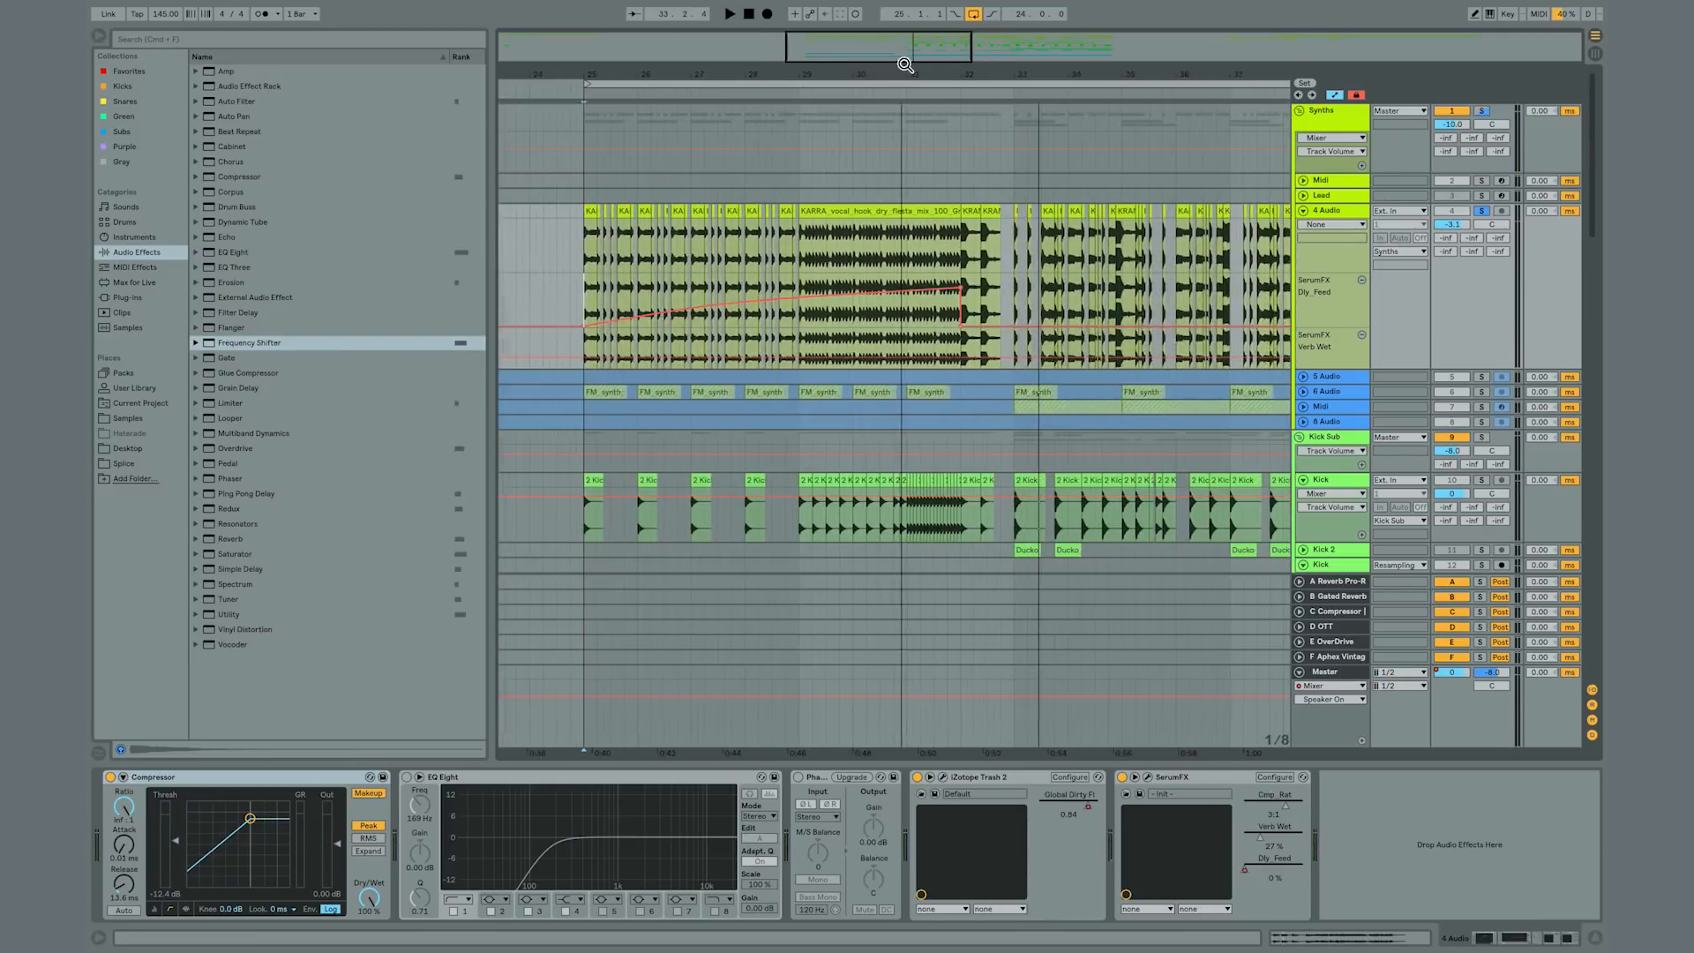
{"action": "left_click", "coordinate": [1145, 780]}
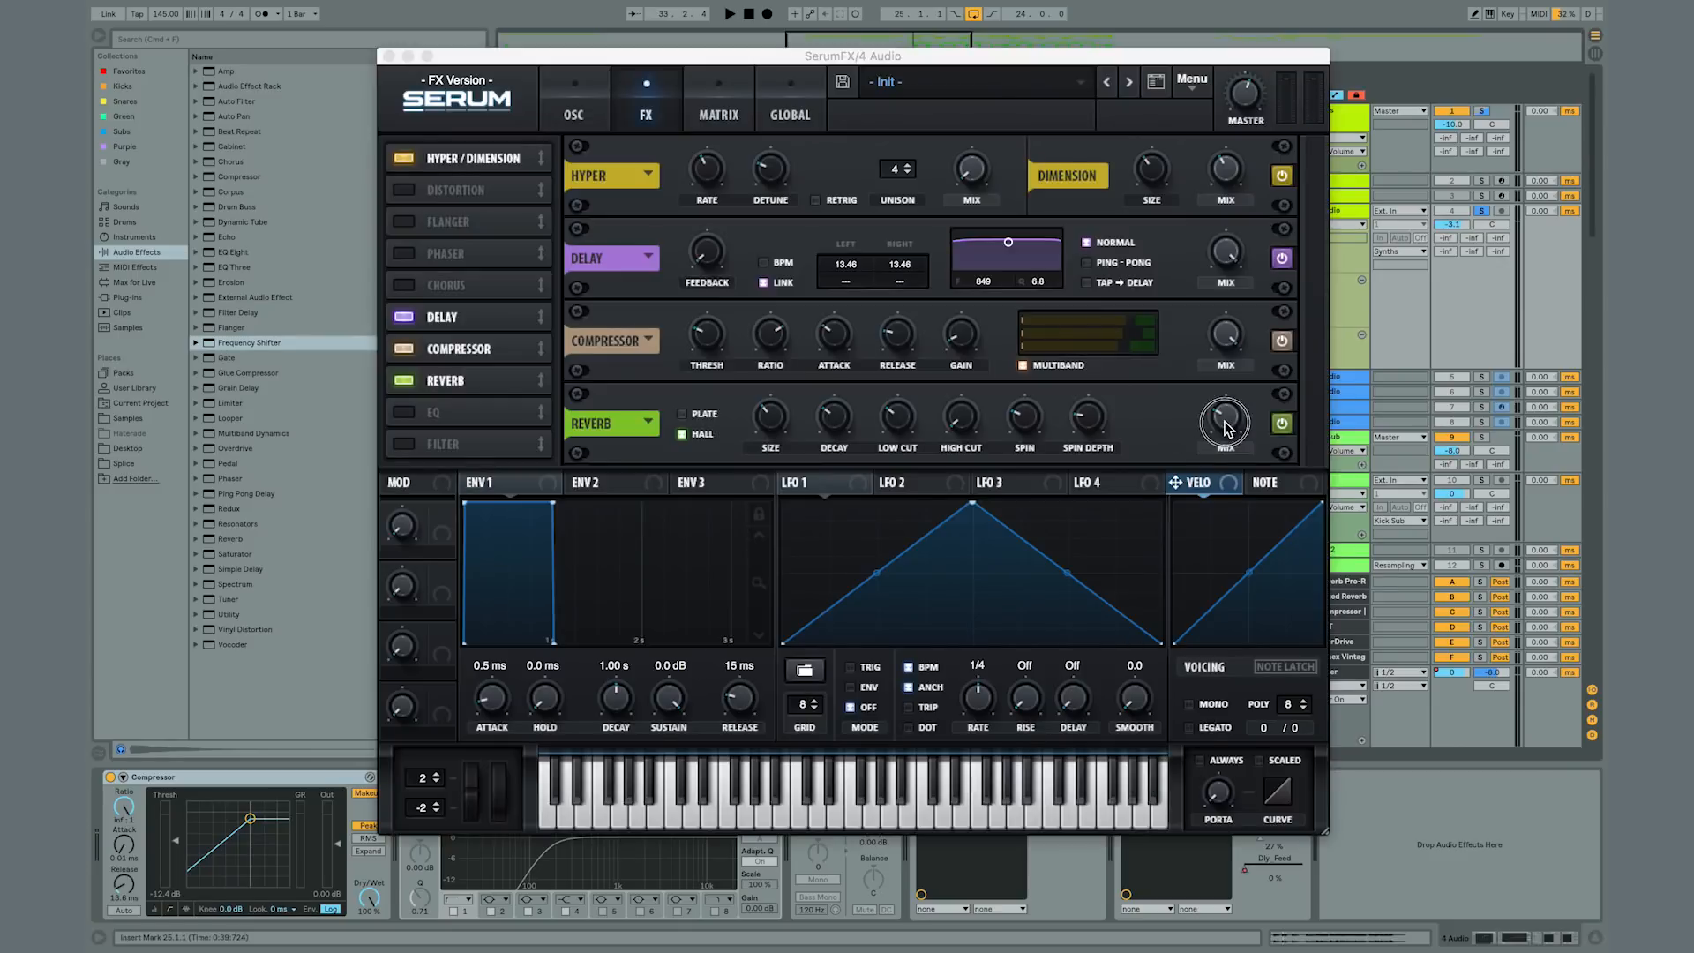
{"action": "left_click", "coordinate": [389, 55]}
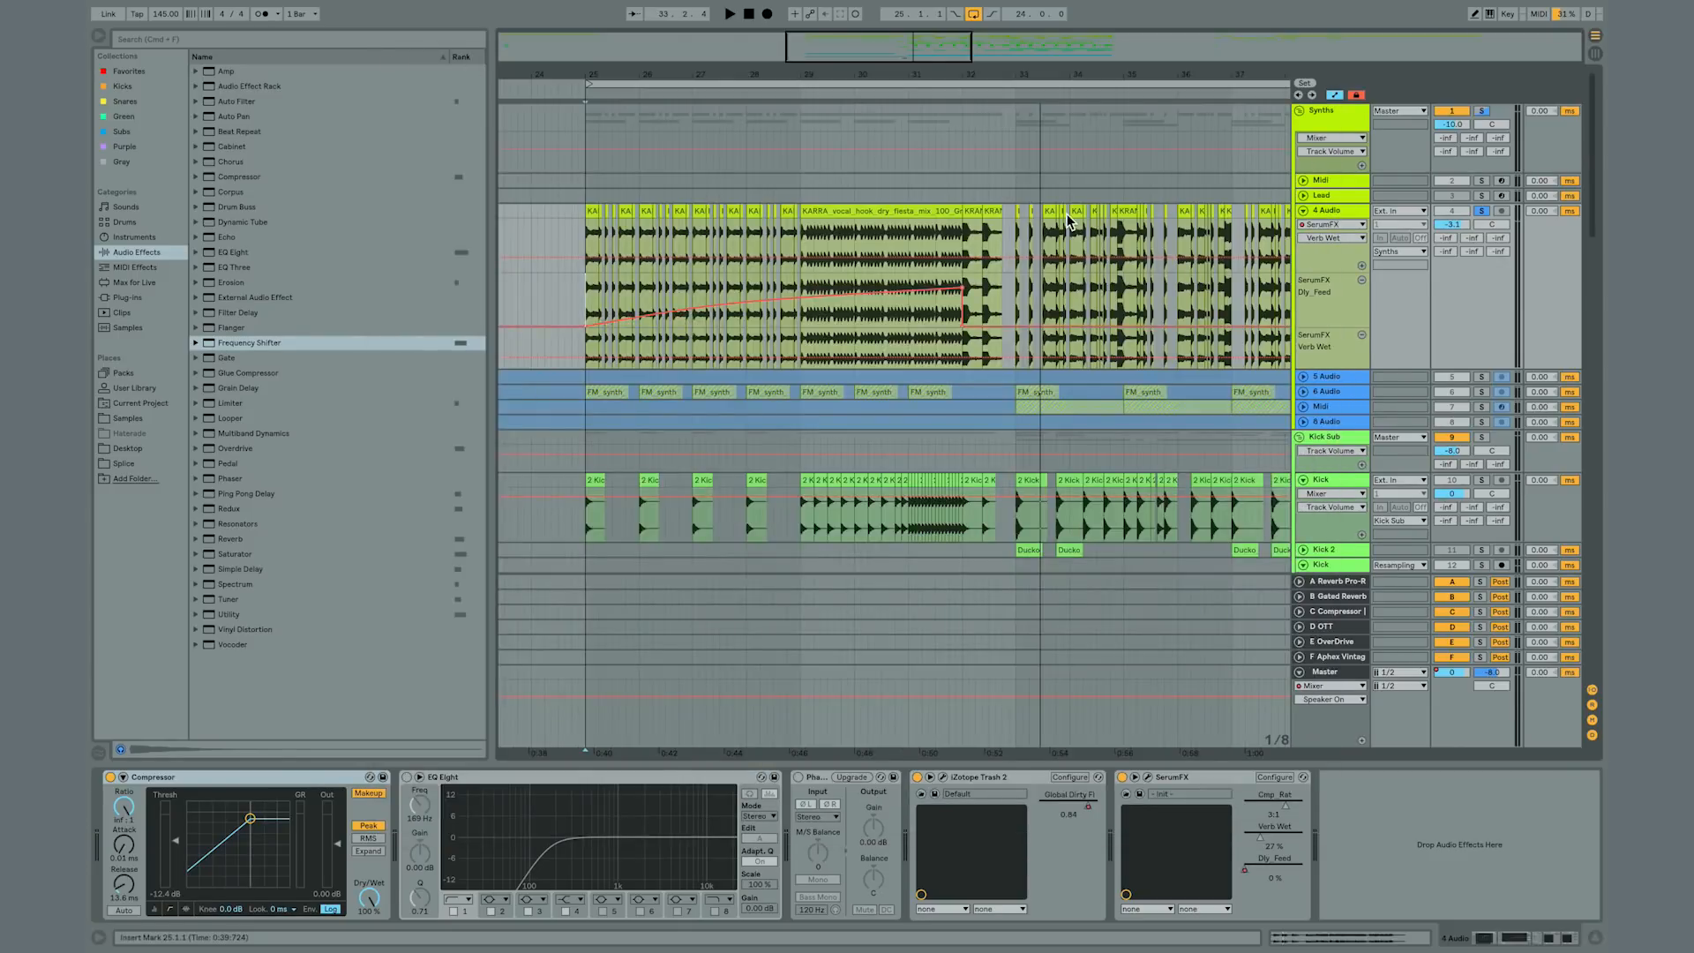
Step: Enlarge the Verb Wet lane and draw a curved swell from 33.2 to 33.3 that rises slowly and peaks at its end
{"action": "left_click_drag", "start_coordinate": [900, 53], "coordinate": [902, 76]}
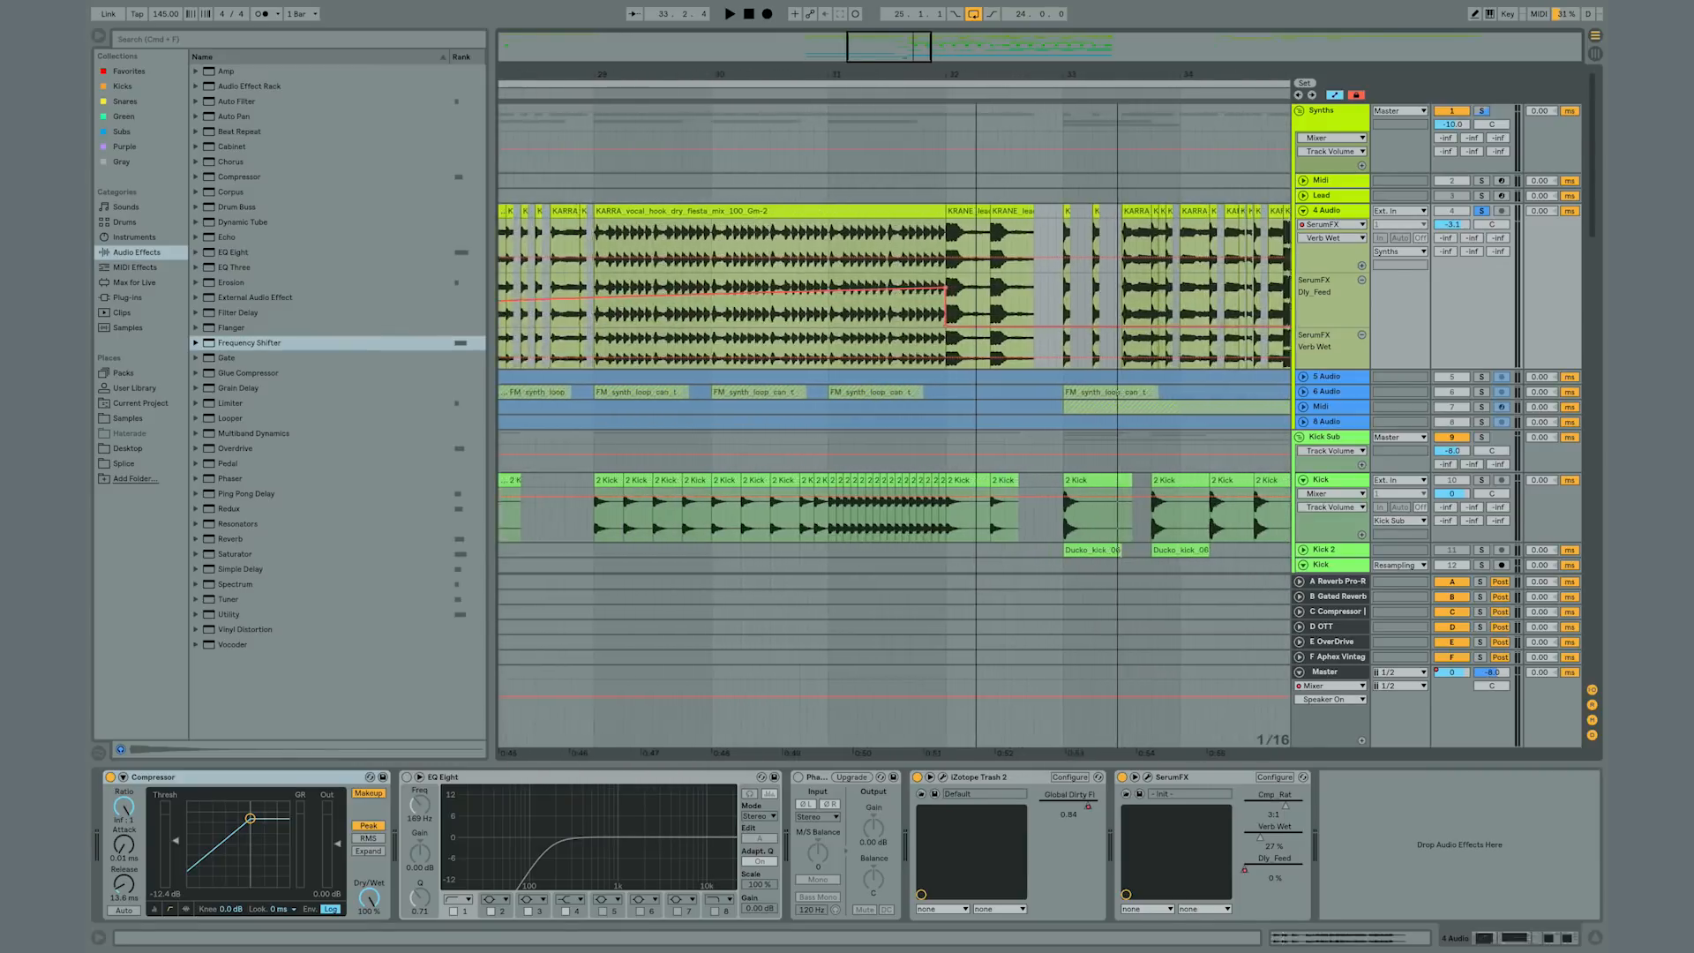
{"action": "scroll", "coordinate": [1076, 195], "scroll_direction": "right", "scroll_amount": 5}
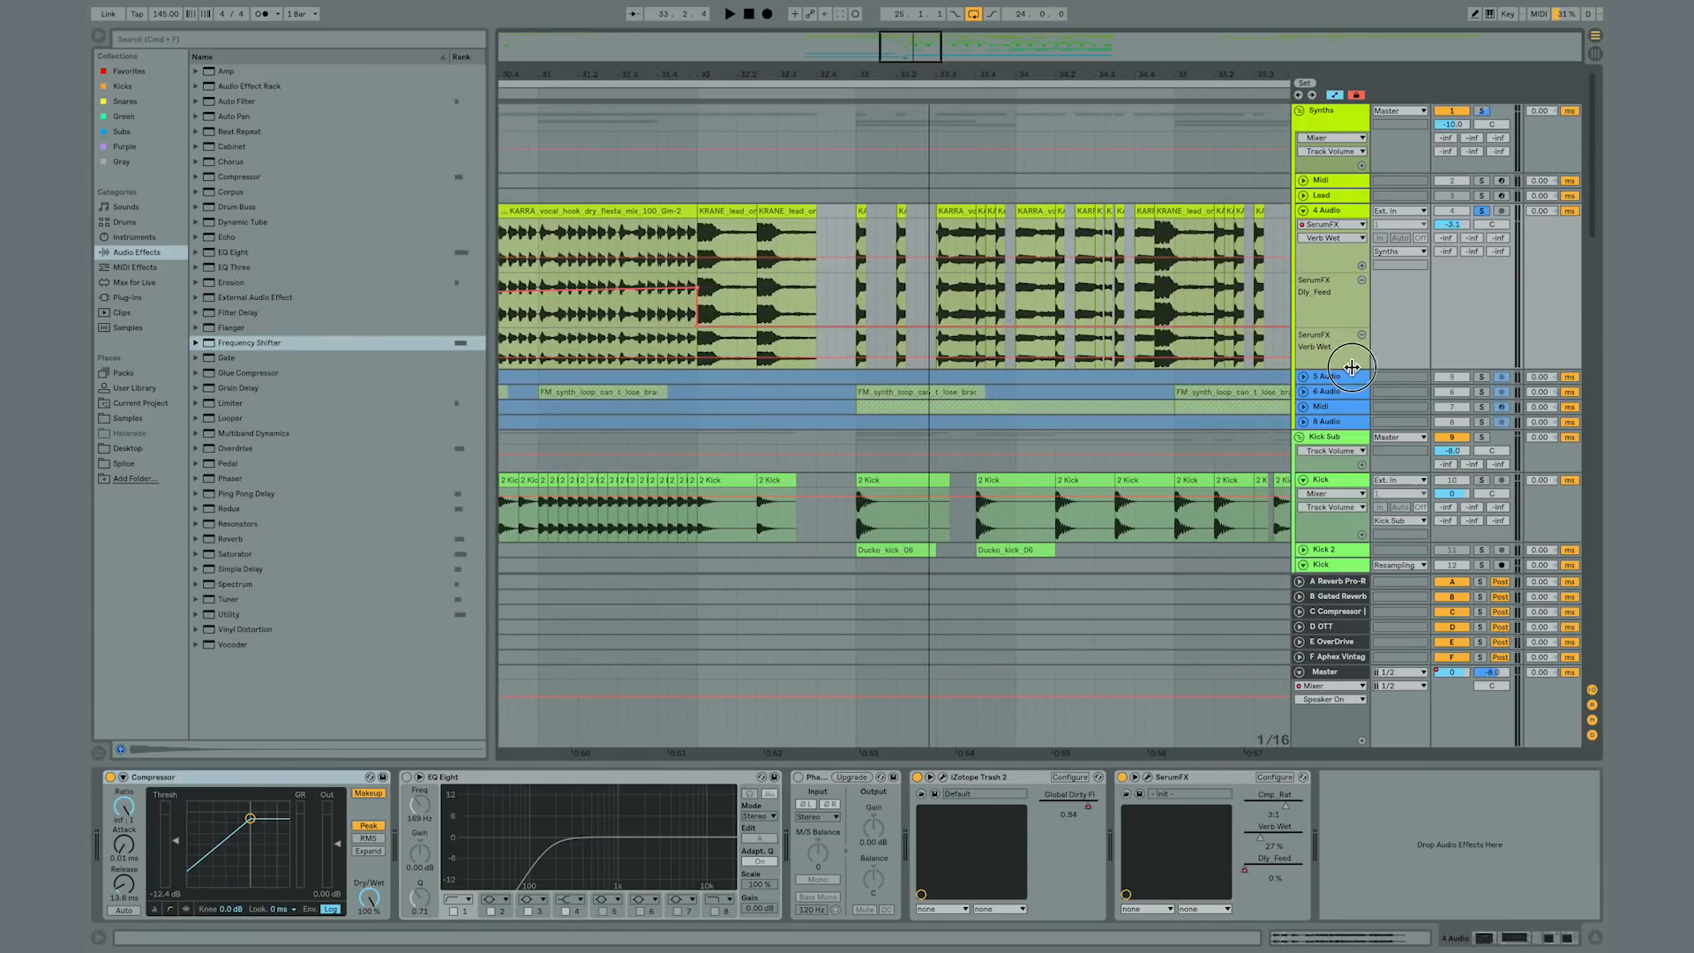
{"action": "left_click_drag", "start_coordinate": [1352, 367], "coordinate": [1366, 429]}
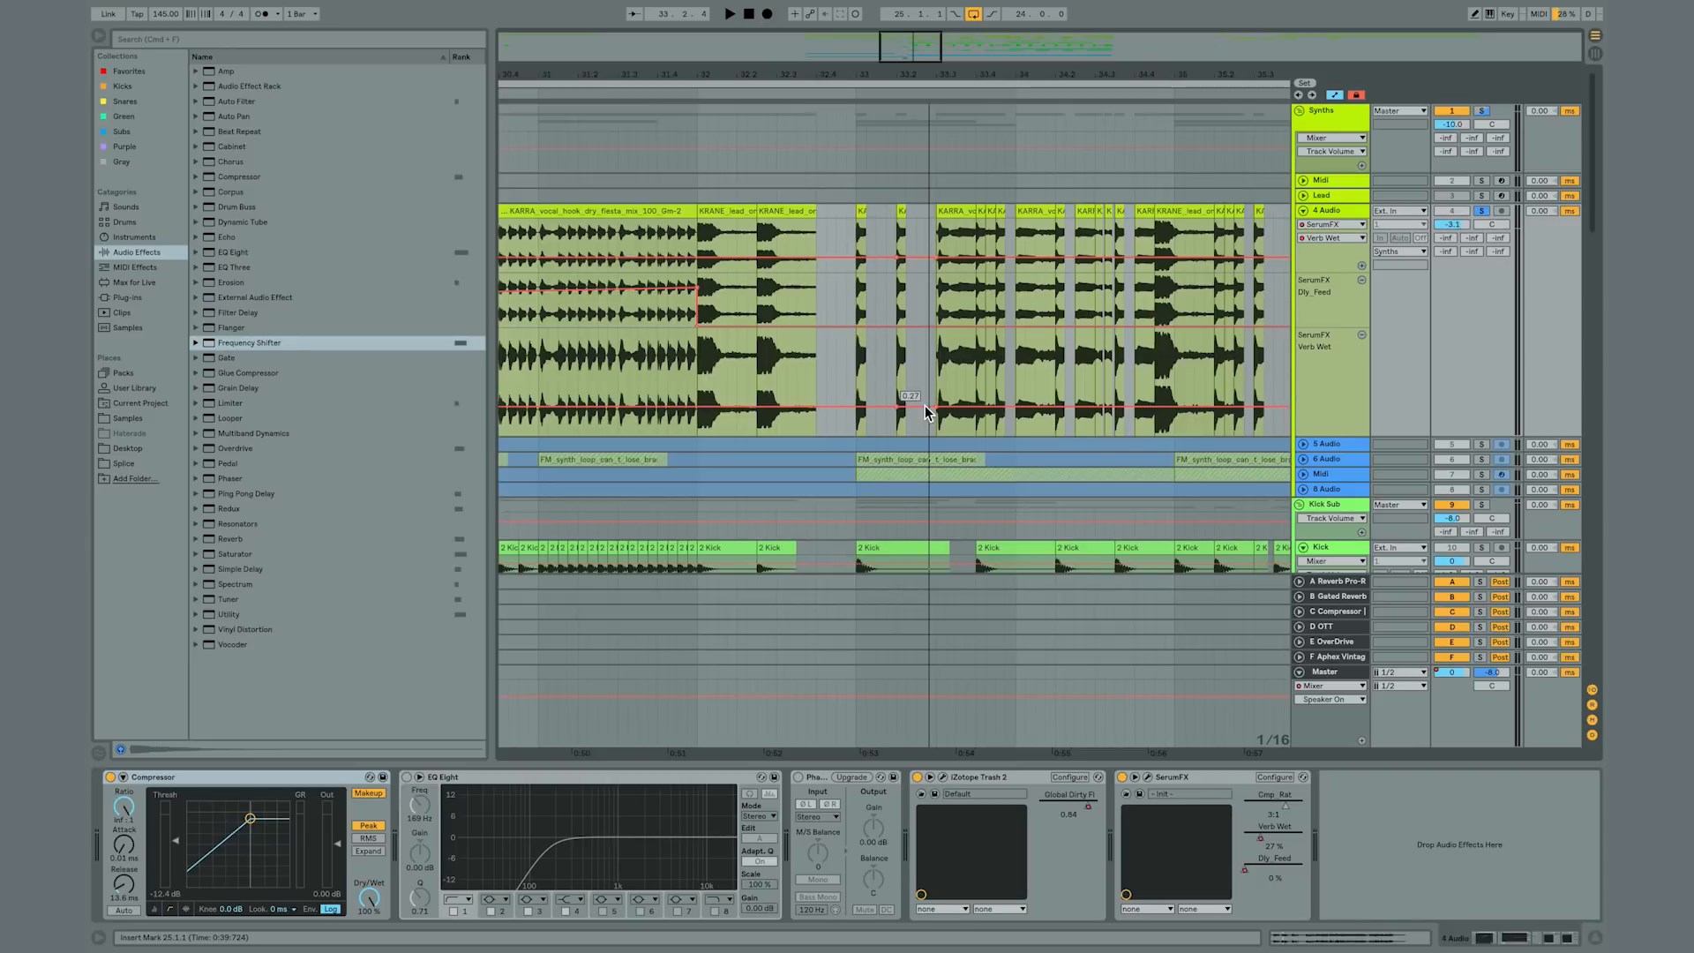
{"action": "left_click_drag", "start_coordinate": [925, 406], "coordinate": [936, 336]}
{"action": "left_click_drag", "start_coordinate": [913, 376], "coordinate": [913, 393]}
Step: Play the drop from bar 33 to hear the reverb swell on the vocal chops
{"action": "left_click", "coordinate": [861, 383]}
{"action": "key", "text": "space"}
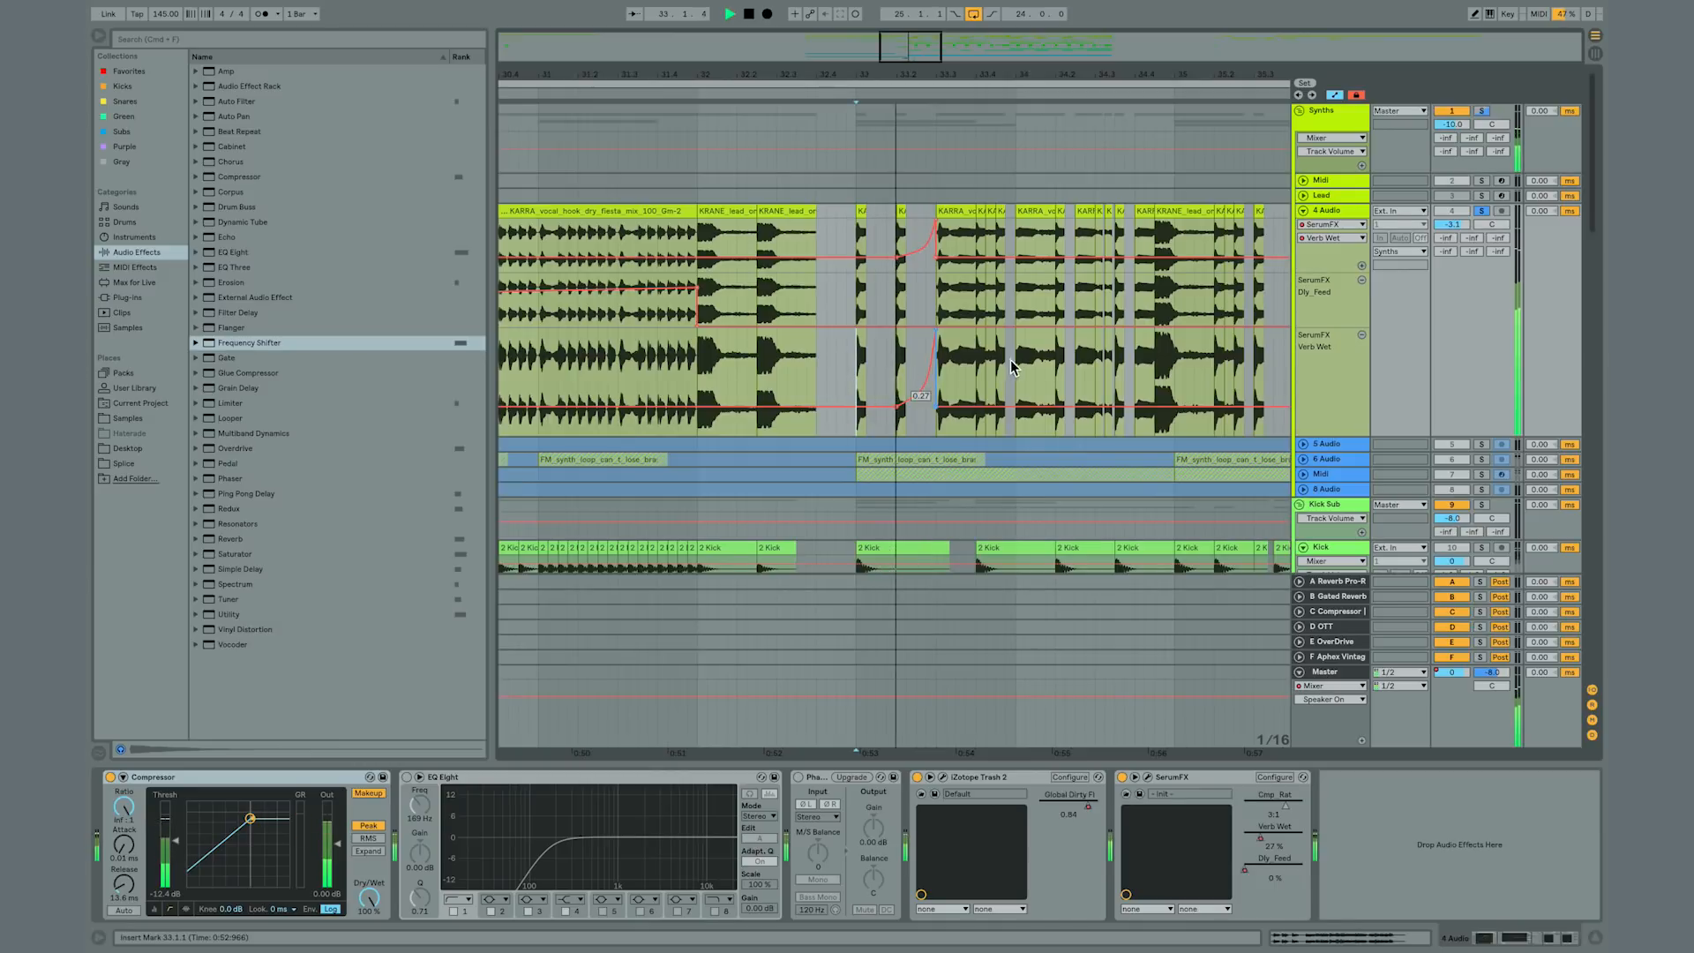
{"action": "key", "text": "space"}
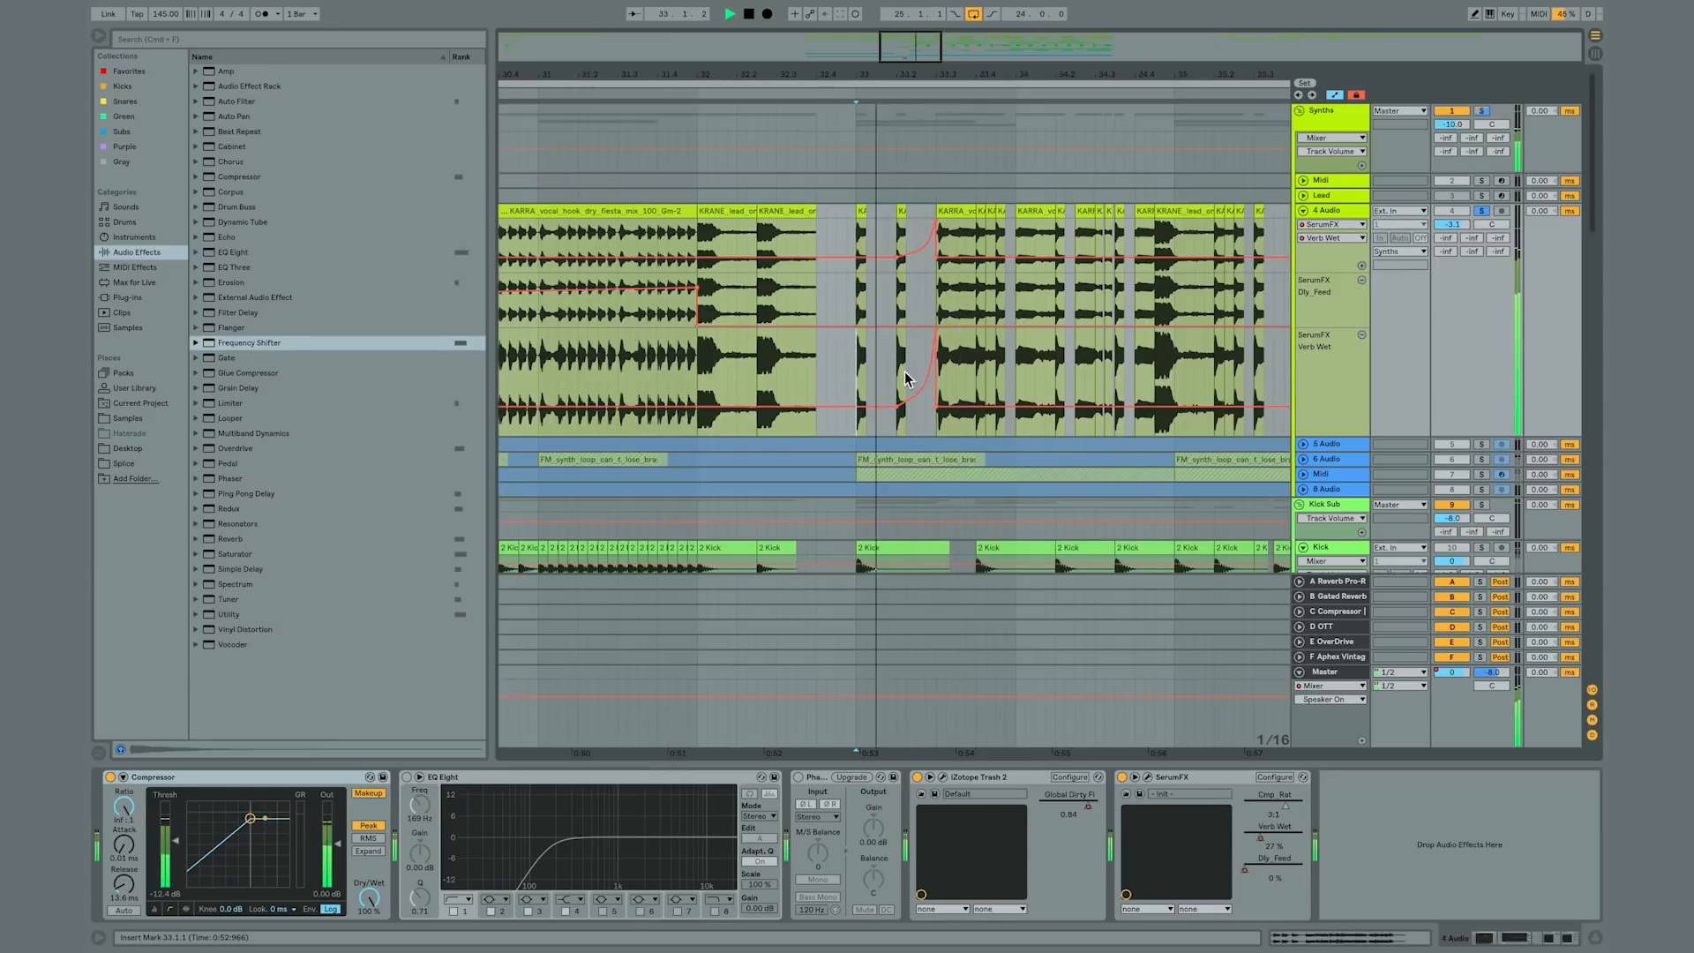
{"action": "key", "text": "space"}
Step: Try bending the Verb Wet swell the opposite way so it rises early, and compare it with the original curve in playback
{"action": "left_click_drag", "start_coordinate": [909, 379], "coordinate": [904, 349]}
{"action": "key", "text": "space"}
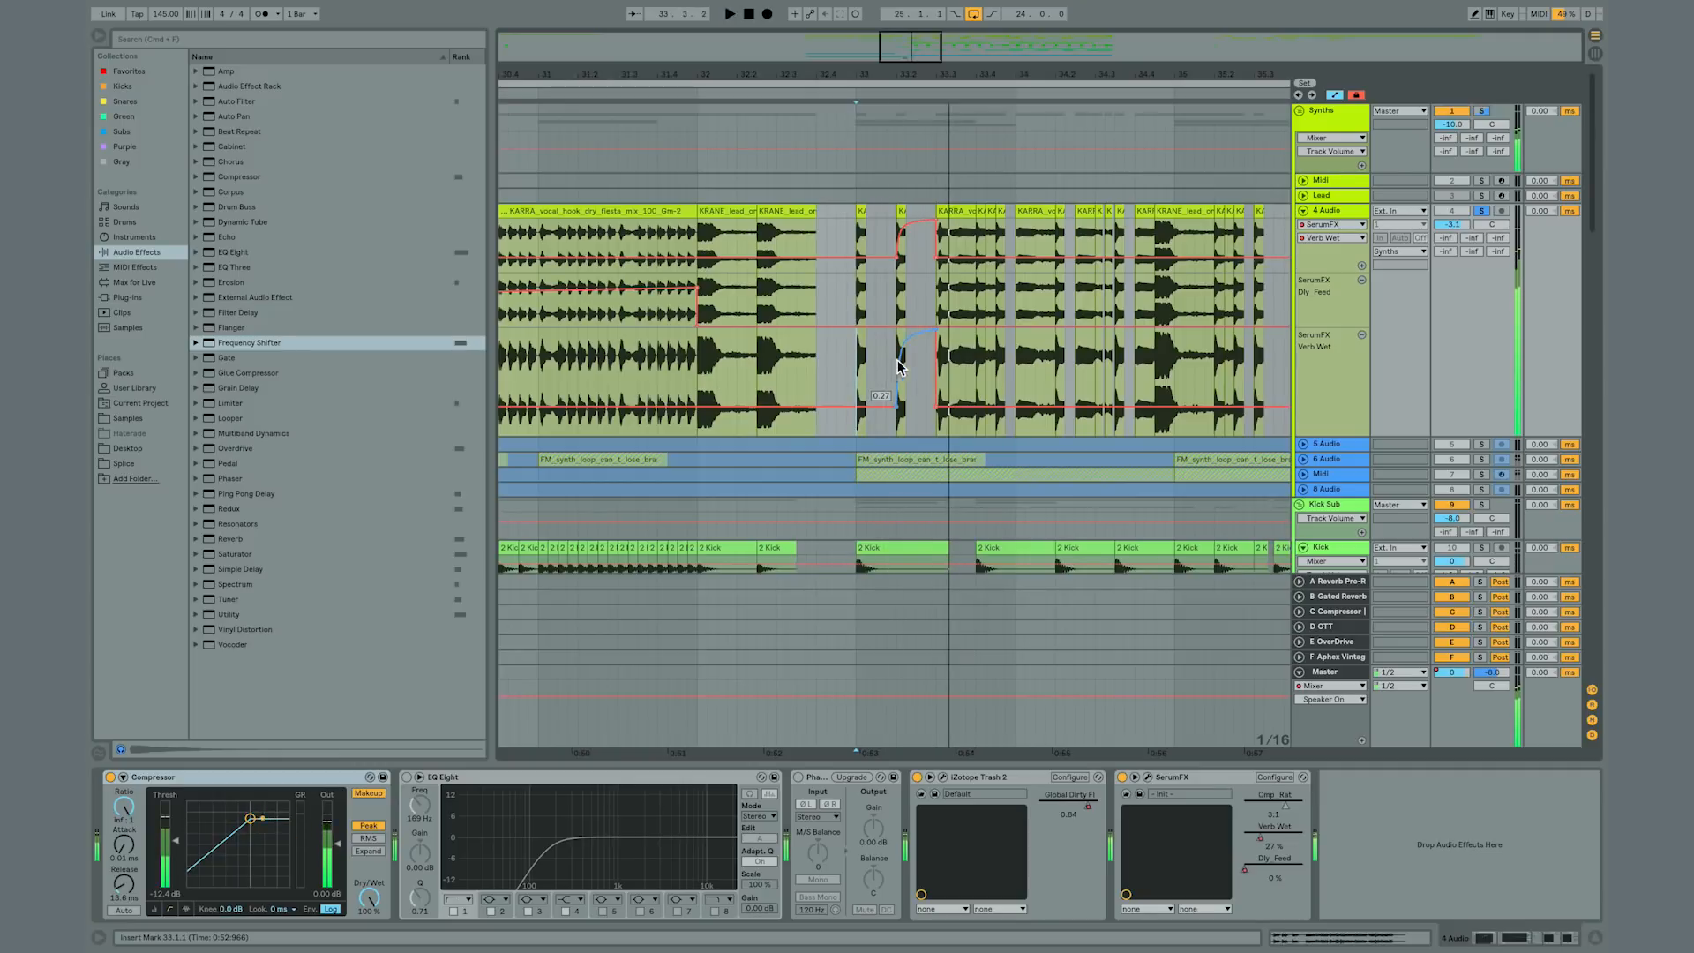
{"action": "key", "text": "space"}
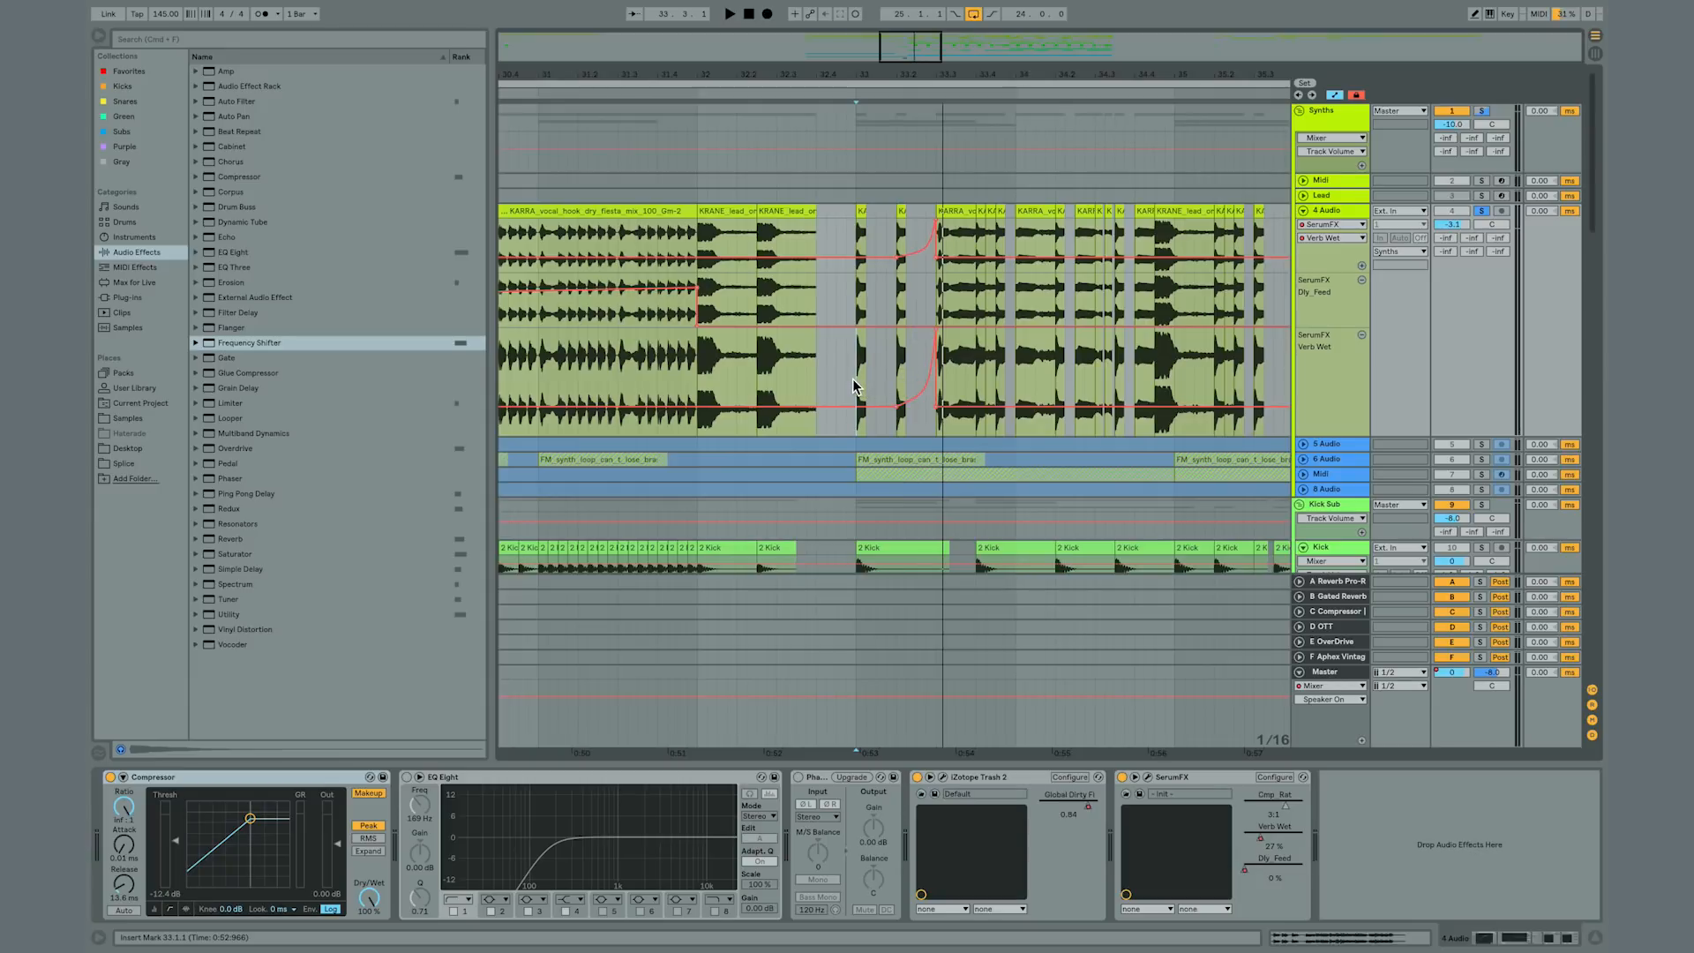
{"action": "key", "text": "space"}
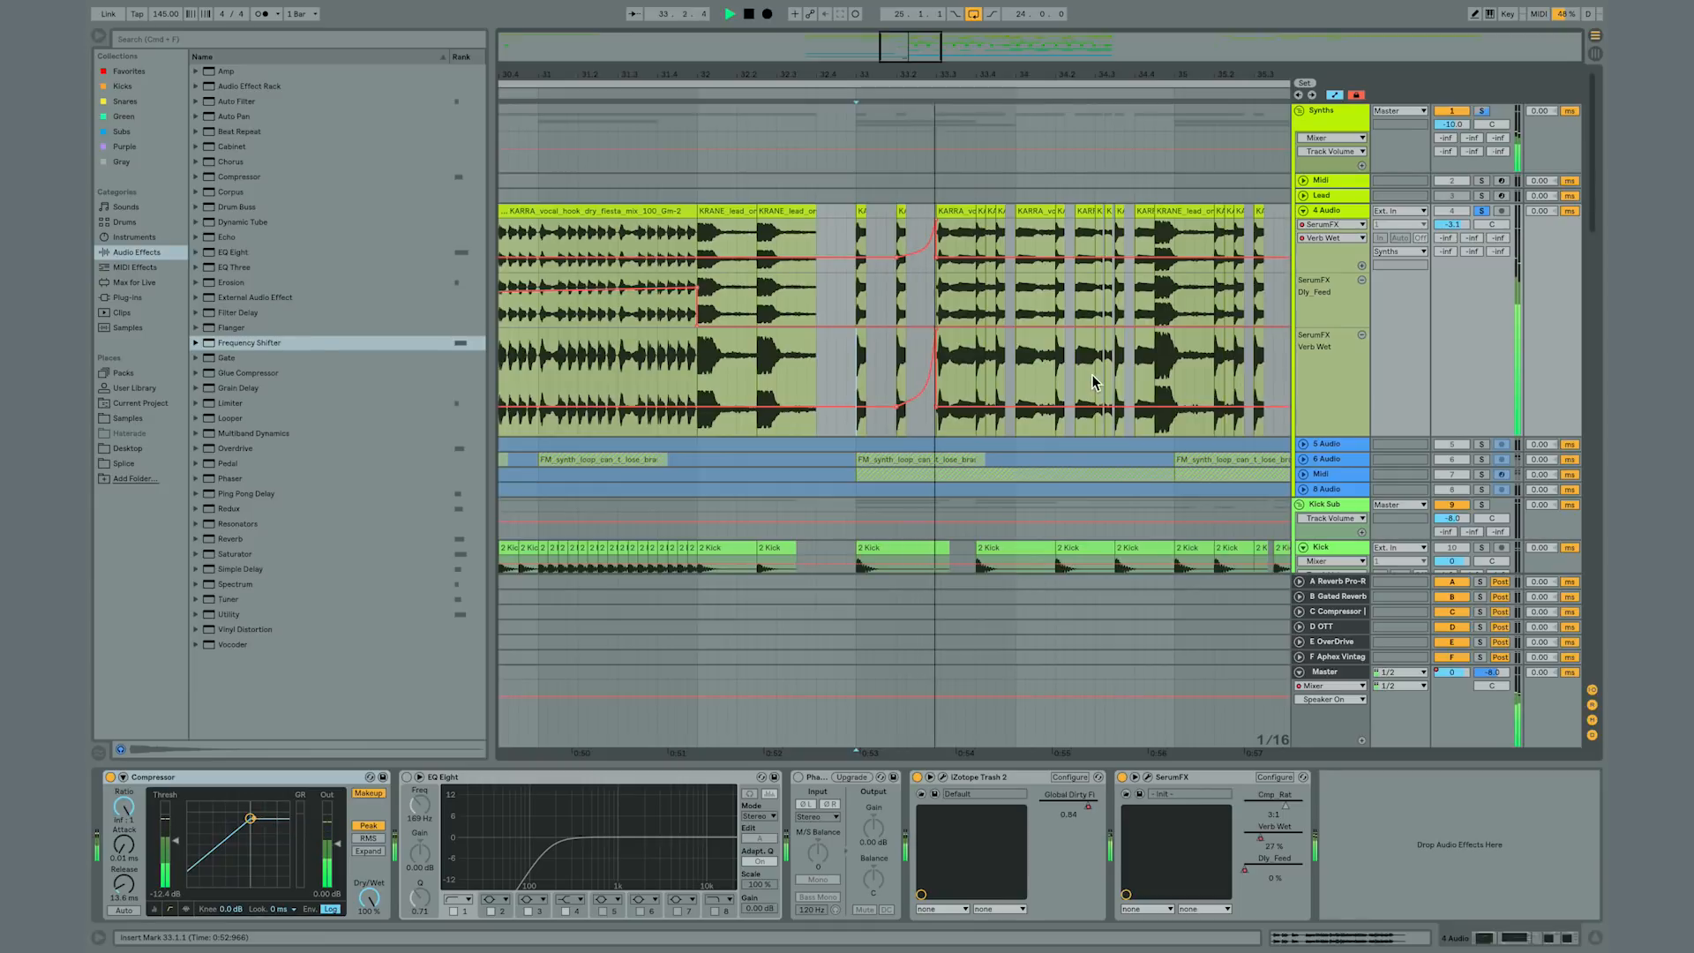
{"action": "key", "text": "space"}
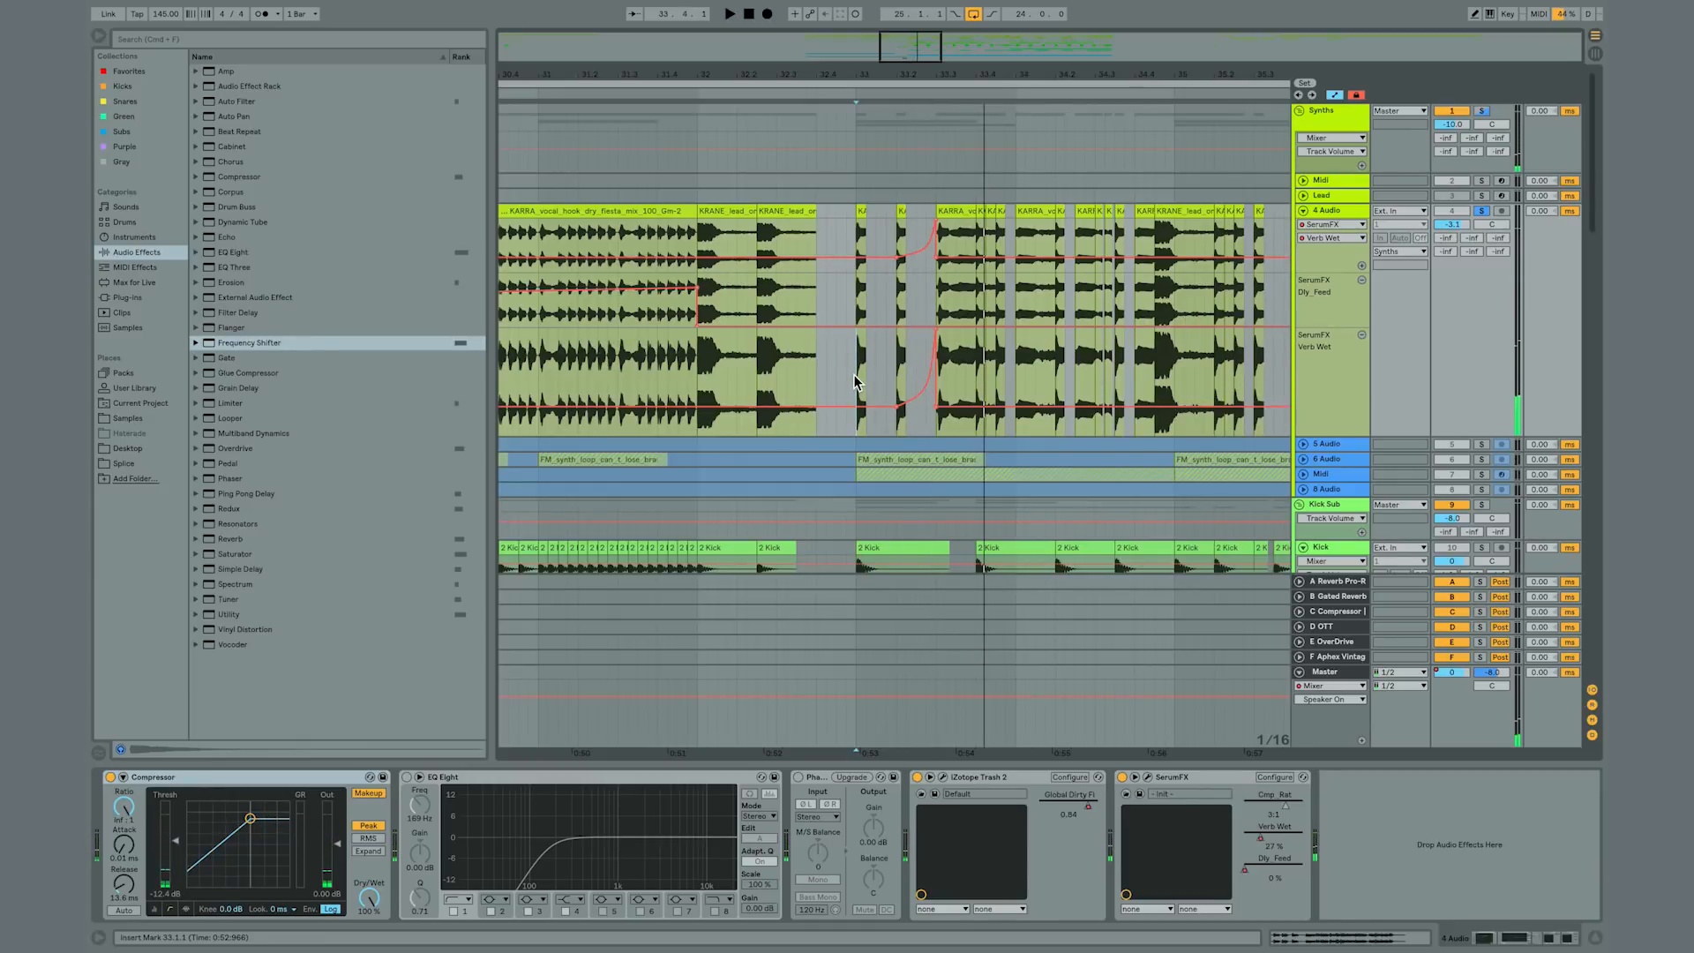
Step: Copy the Verb Wet automation from 33.1 to 33.3 and try pasting it at 34.2.1 with playback
{"action": "left_click_drag", "start_coordinate": [856, 376], "coordinate": [941, 380]}
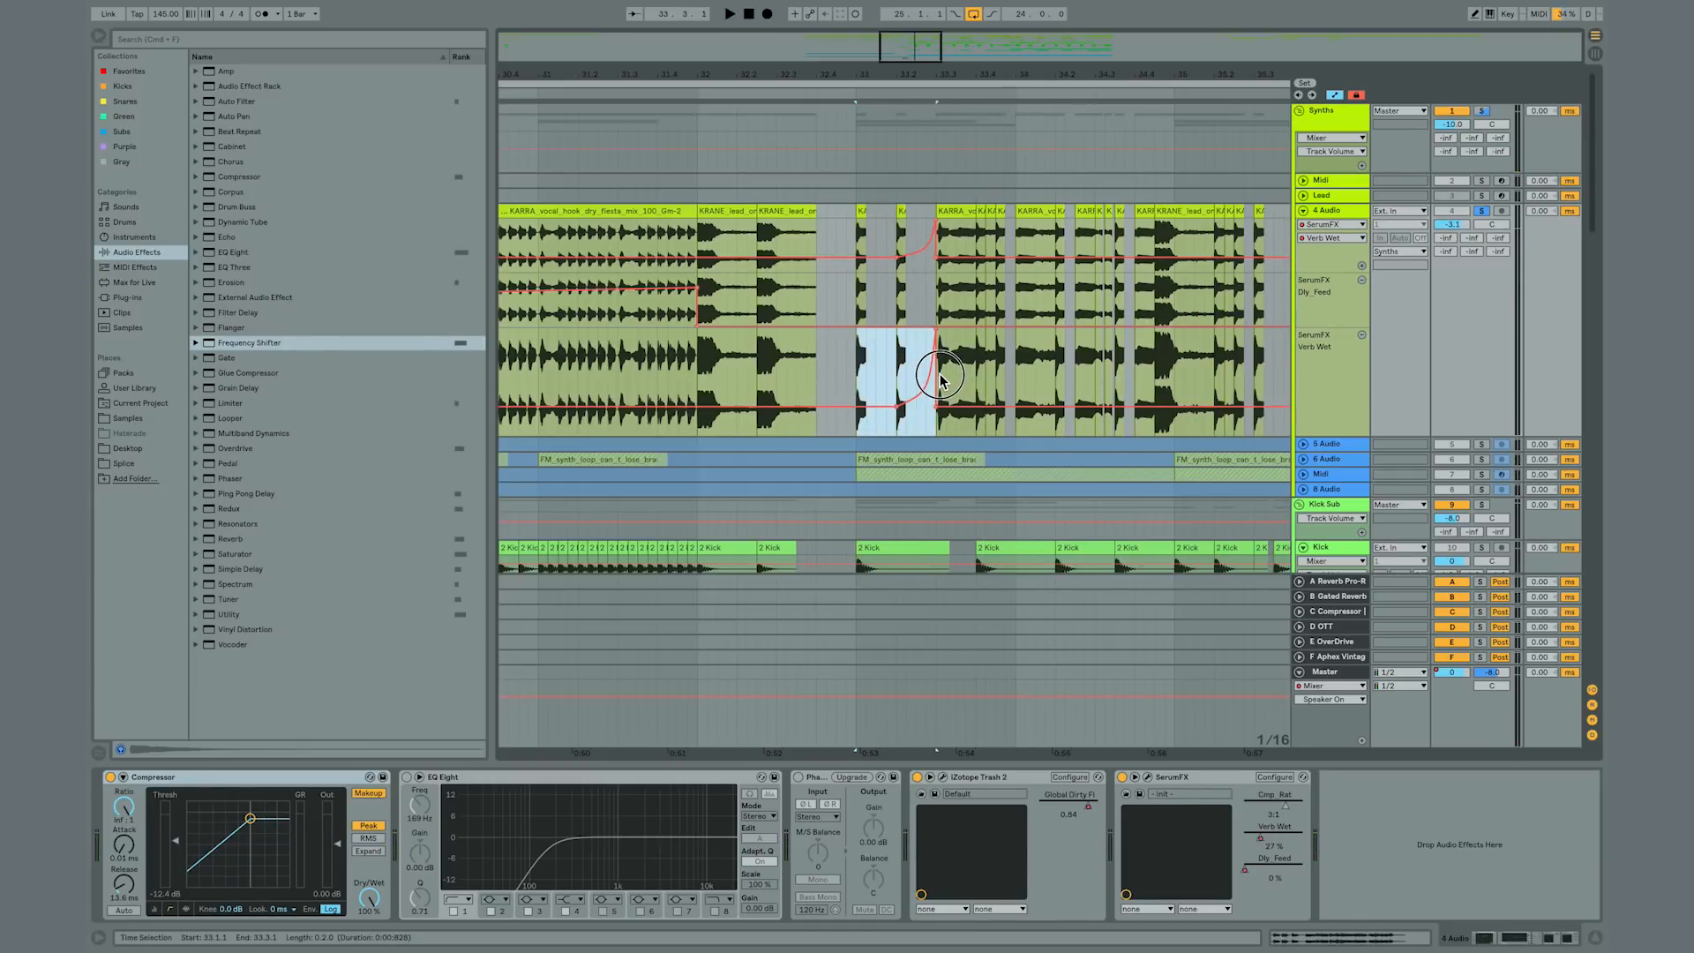
{"action": "left_click", "coordinate": [1059, 372]}
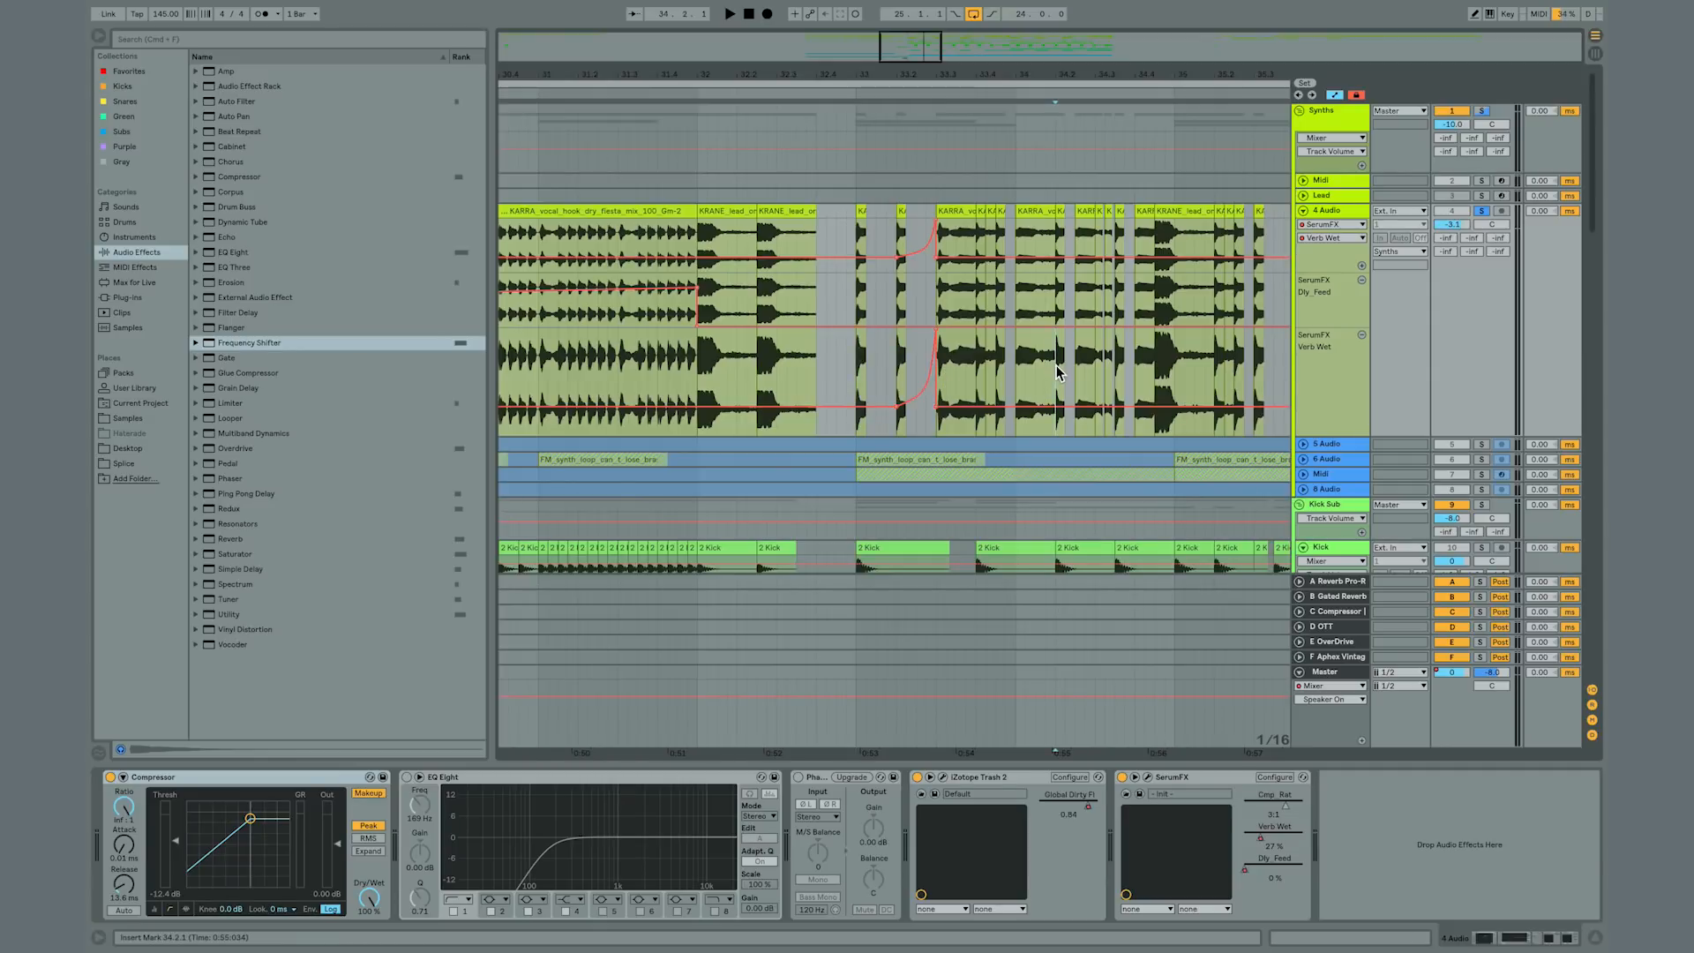
{"action": "key", "text": "super+v"}
{"action": "key", "text": "space"}
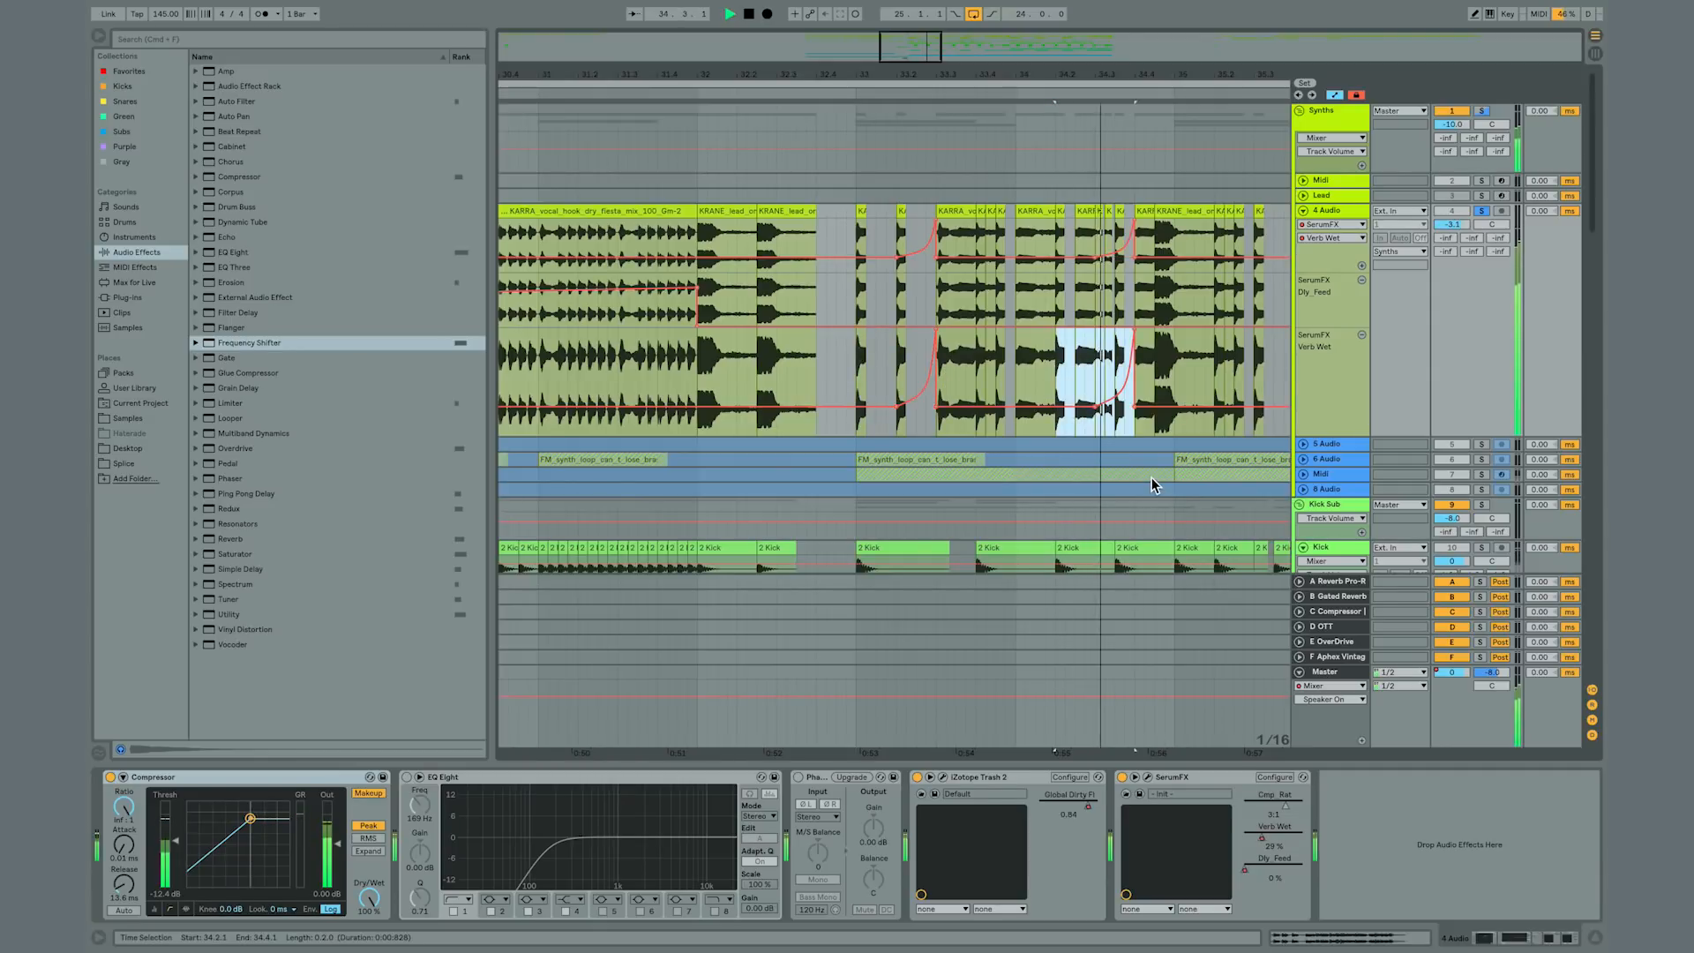
{"action": "key", "text": "space"}
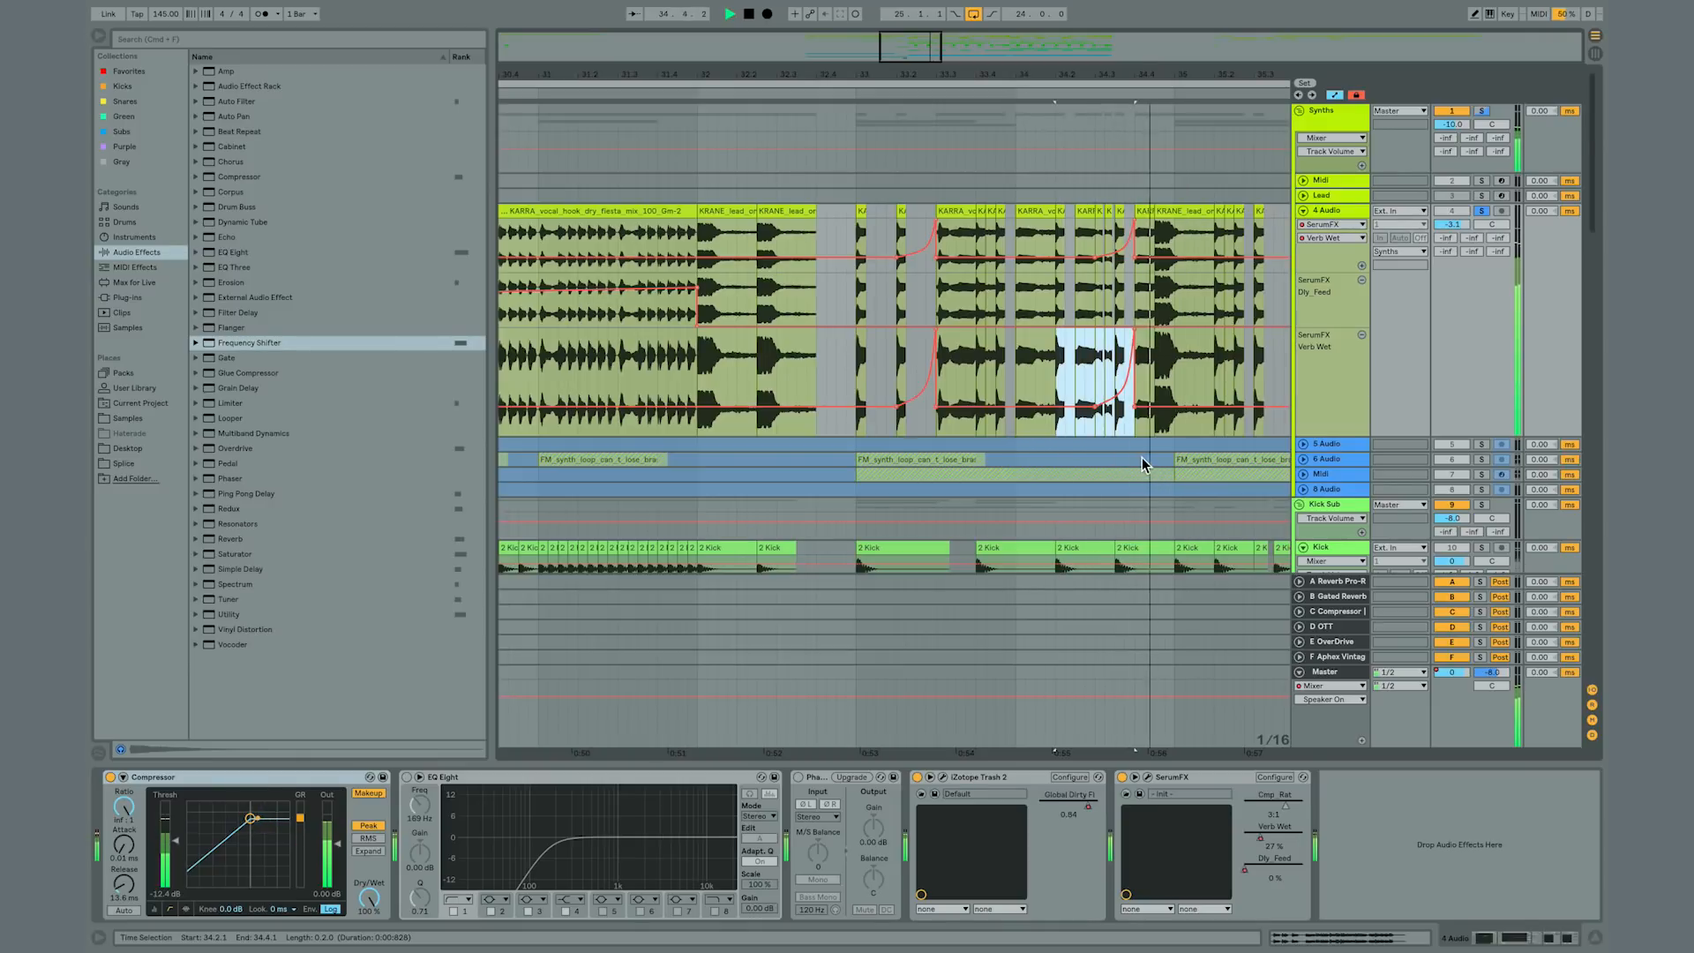
{"action": "key", "text": "space"}
{"action": "key", "text": "space"}
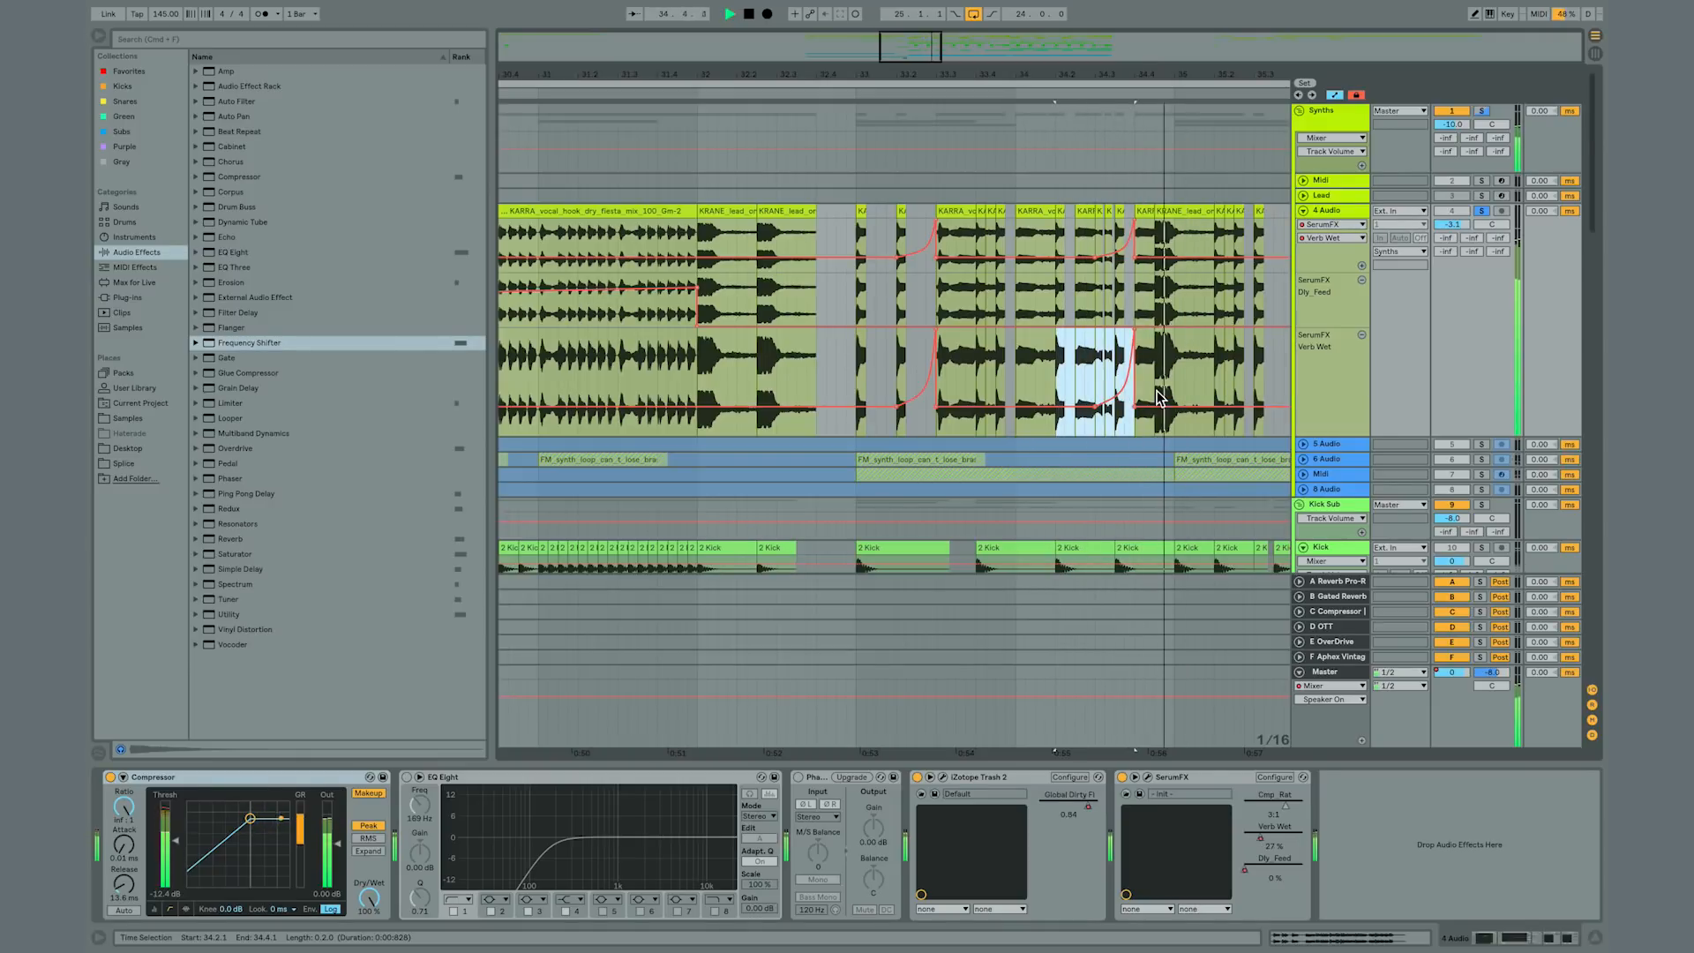
{"action": "key", "text": "space"}
{"action": "key", "text": "super+z"}
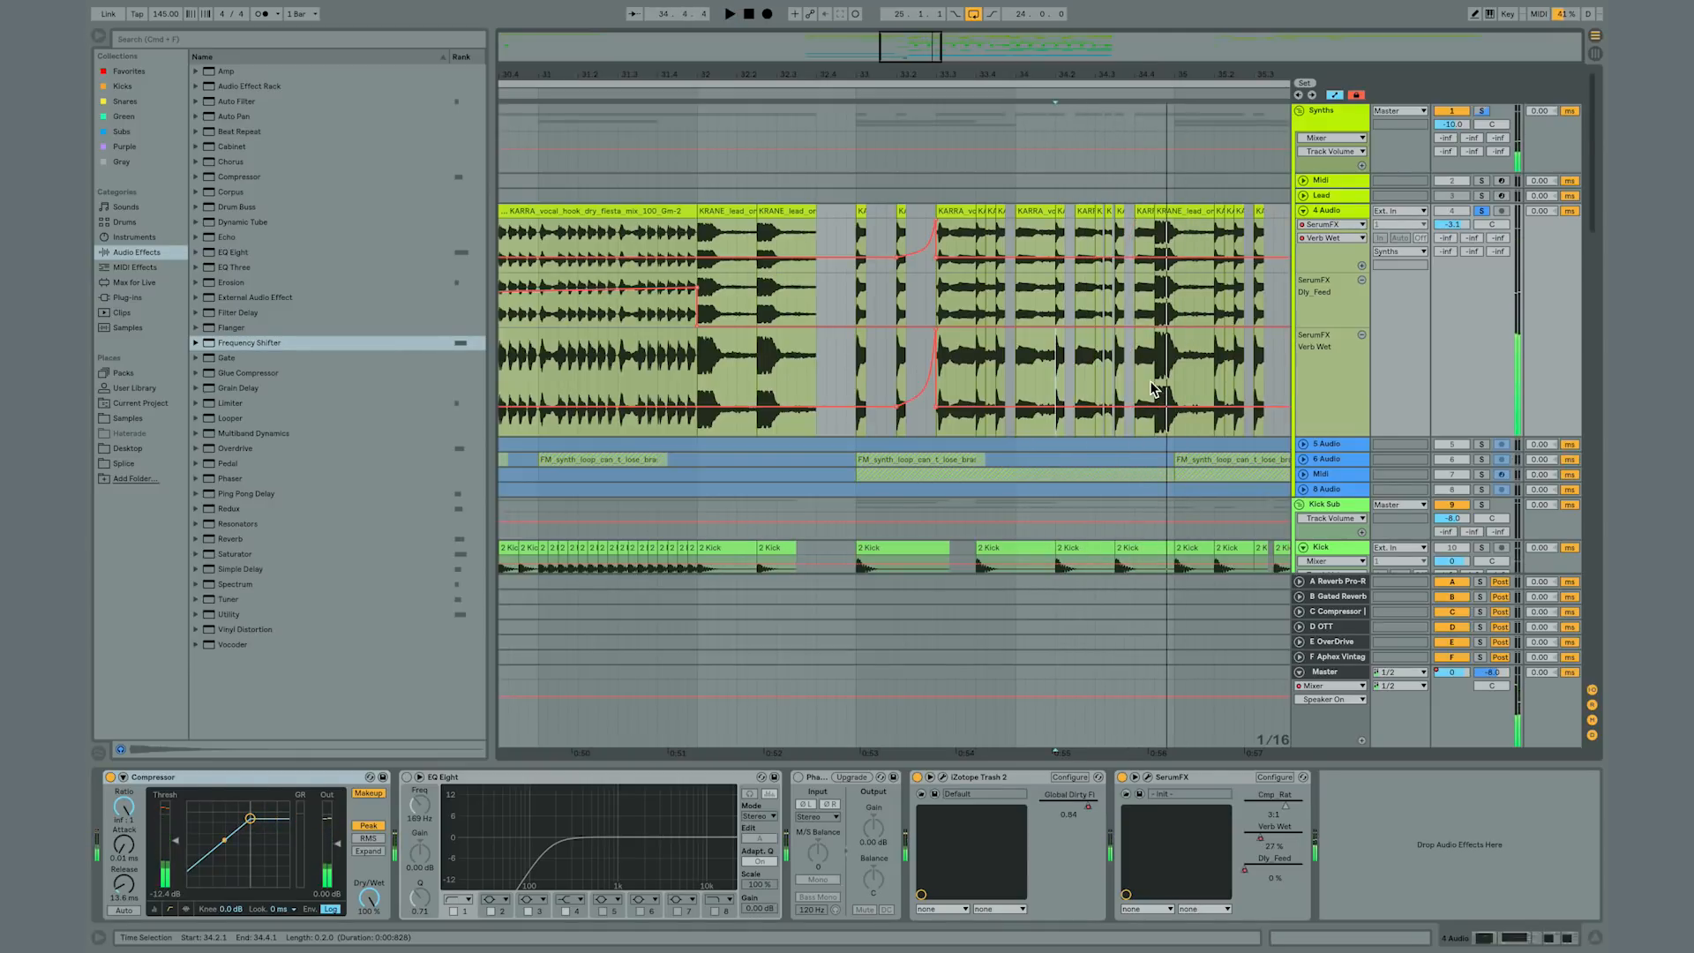
Step: Paste the copied reverb swell at 34.2.3 in the Verb Wet lane and play it back
{"action": "left_click", "coordinate": [1073, 384]}
{"action": "key", "text": "super+v"}
{"action": "key", "text": "space"}
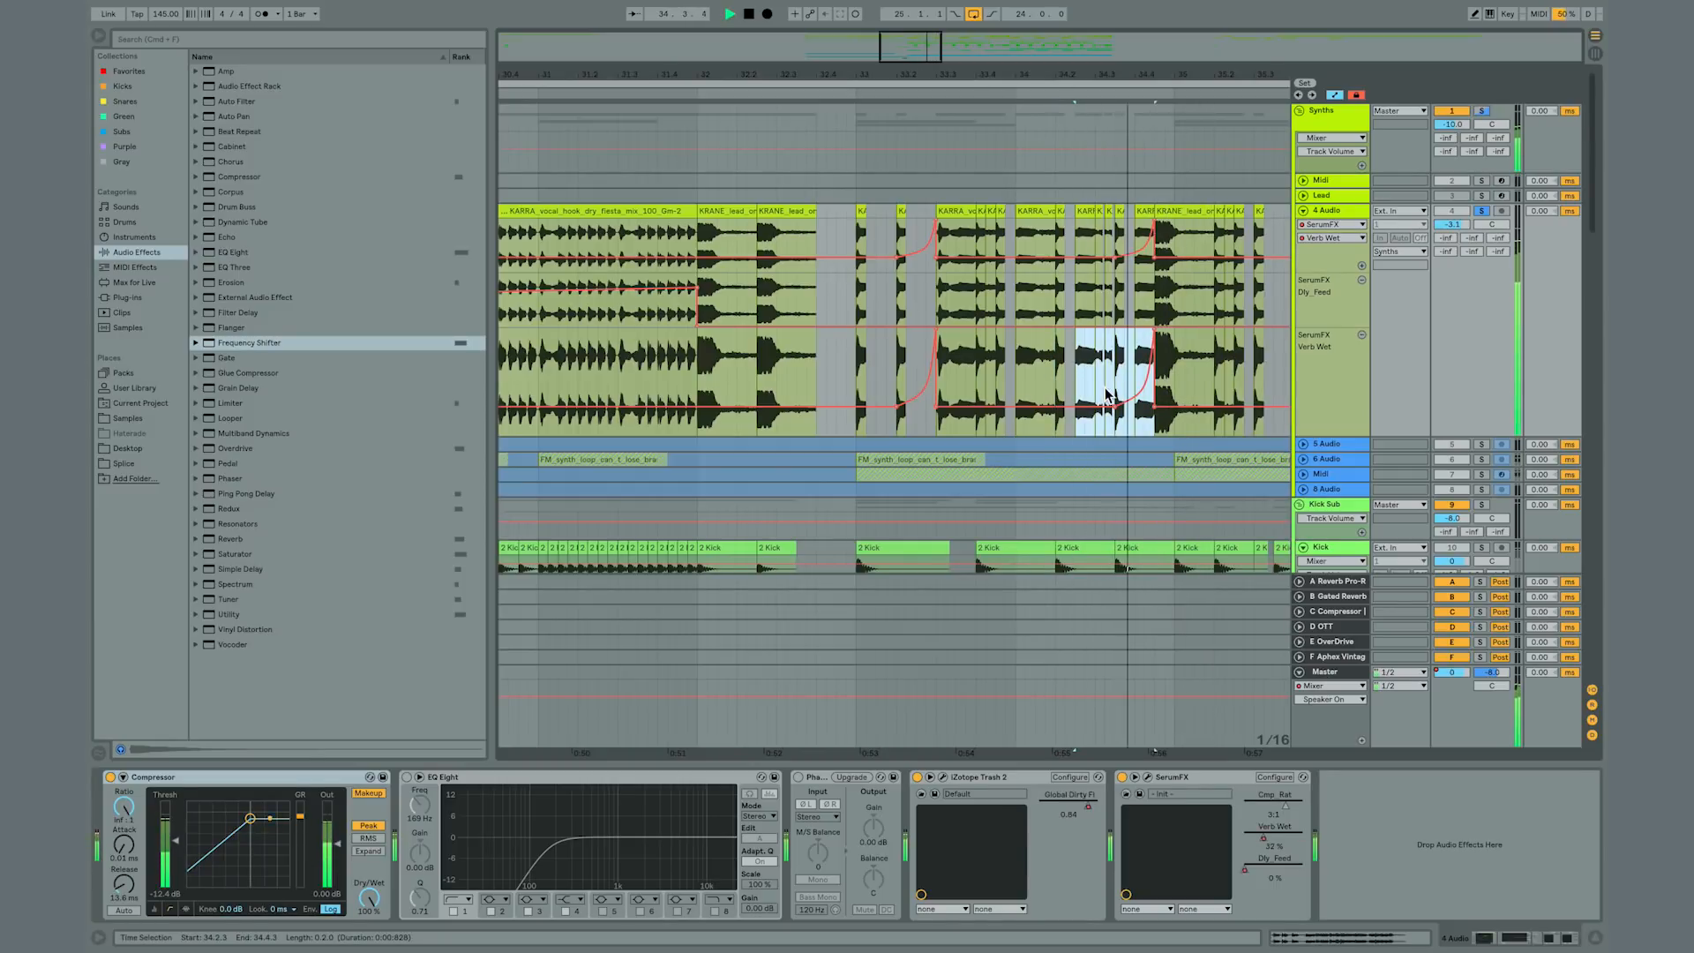
{"action": "key", "text": "space"}
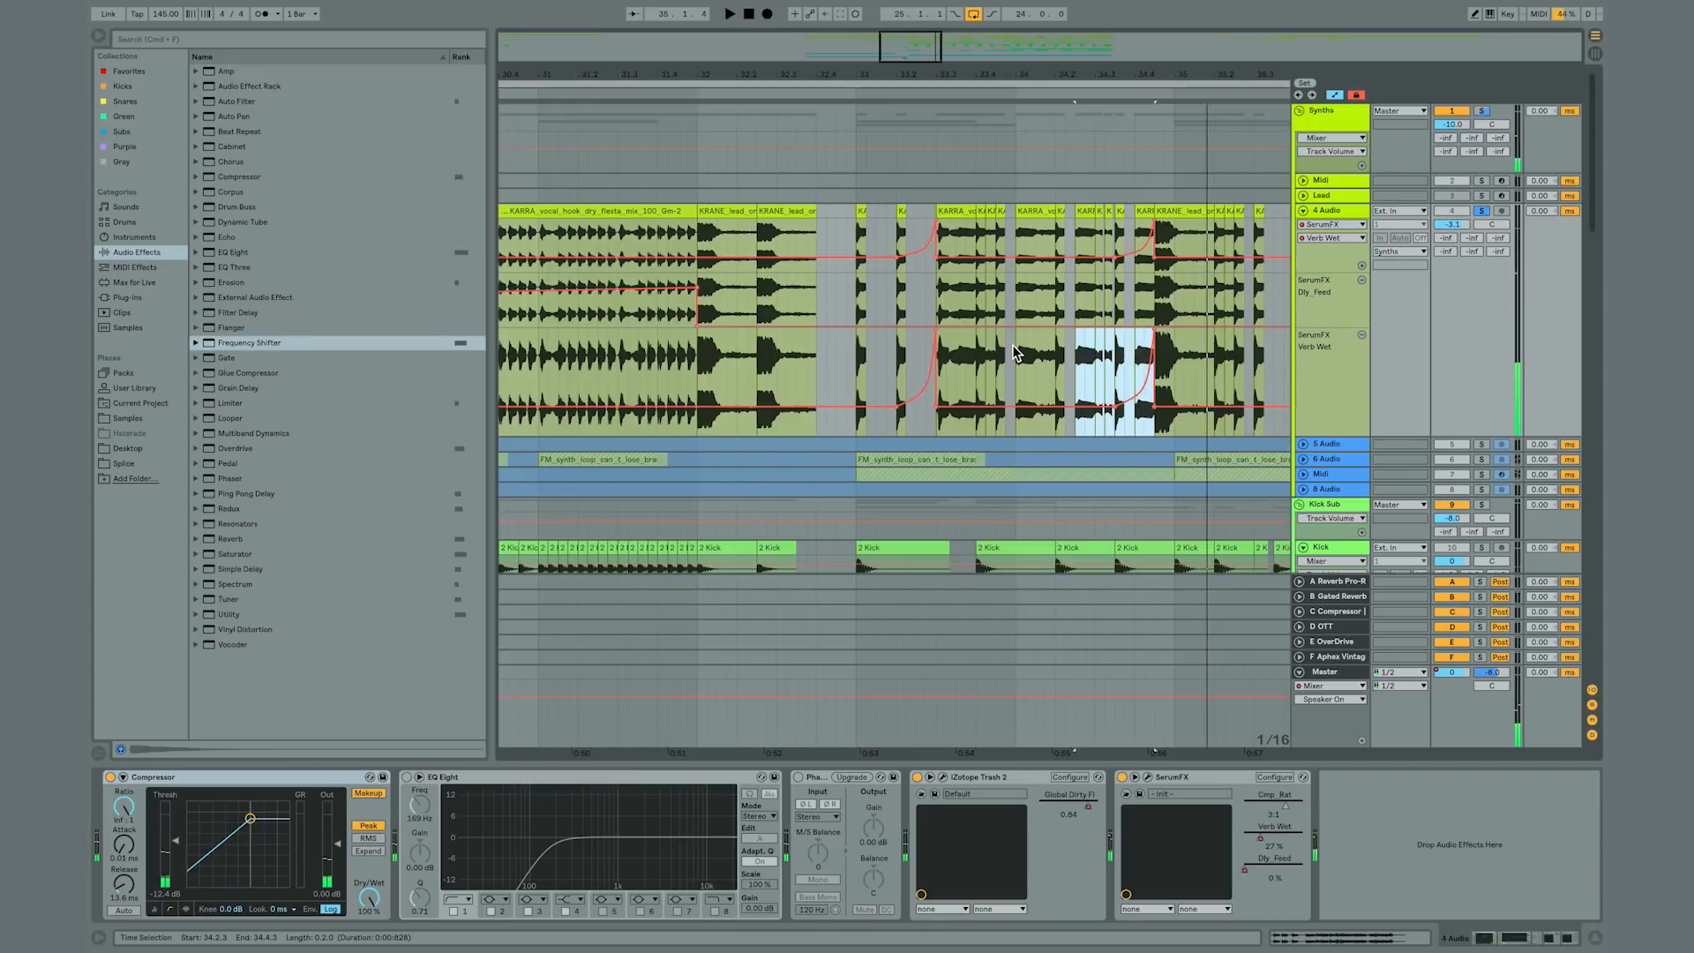
Step: Try duplicating the Verb Wet automation of bars 33 and 34 onto the following two bars, with playback
{"action": "scroll", "coordinate": [1013, 346], "scroll_direction": "down", "scroll_amount": 3}
{"action": "scroll", "coordinate": [1013, 346], "scroll_direction": "down", "scroll_amount": 5}
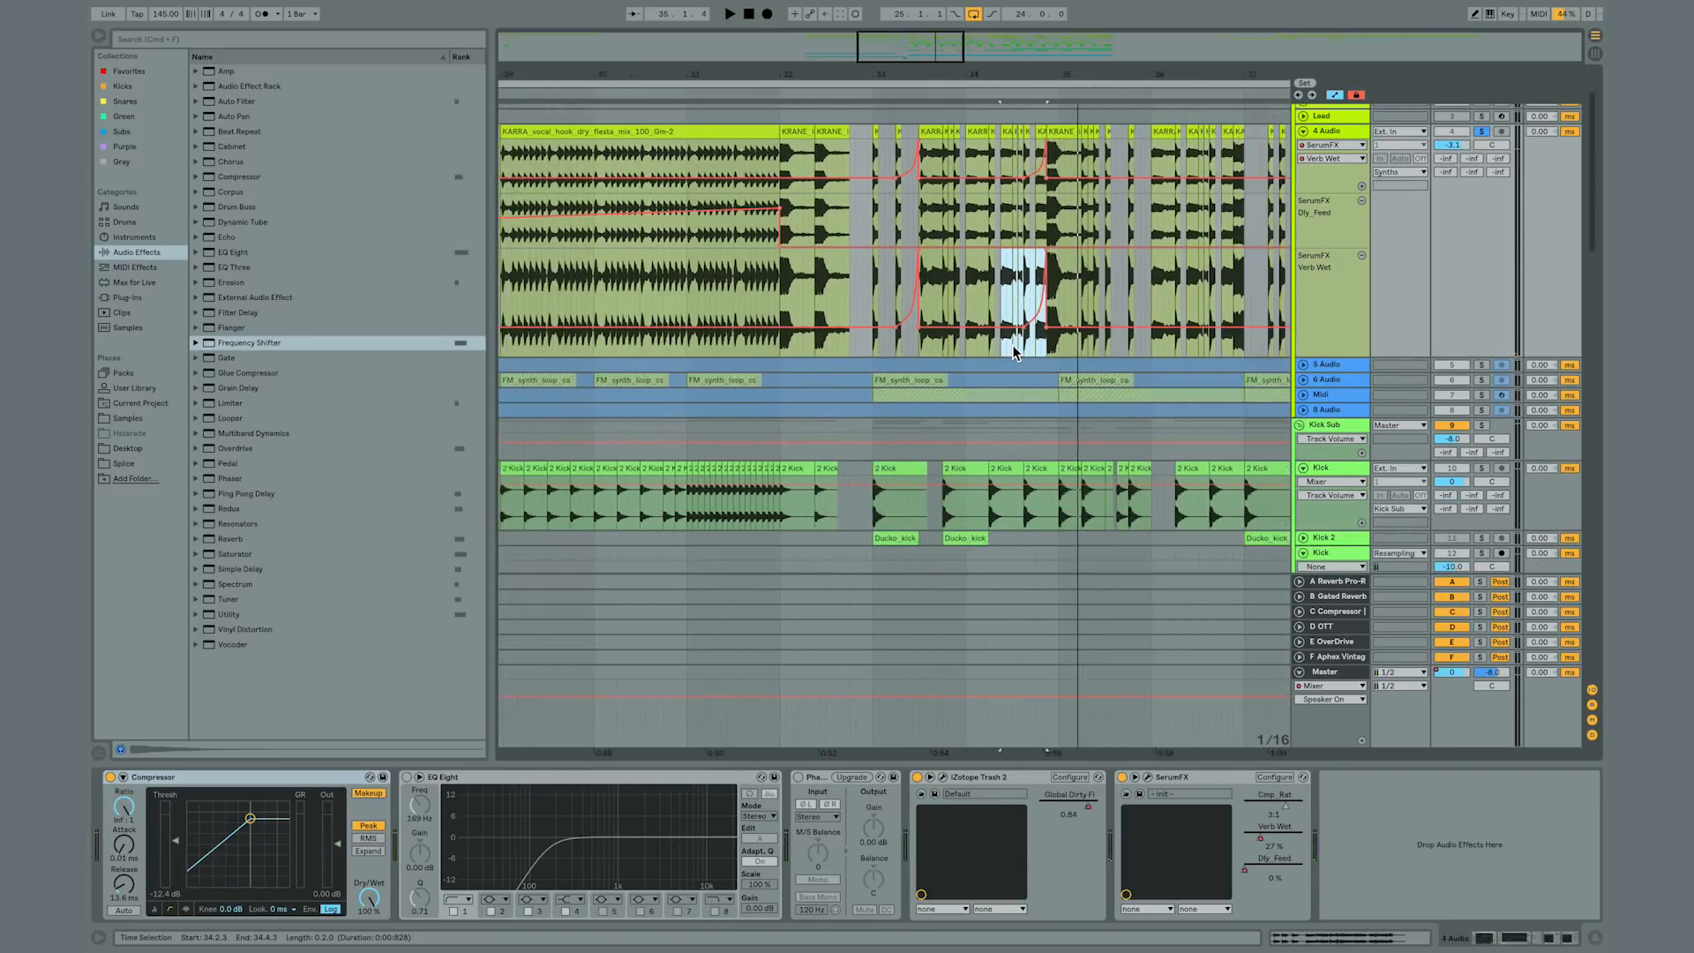
{"action": "left_click_drag", "start_coordinate": [881, 278], "coordinate": [1050, 298]}
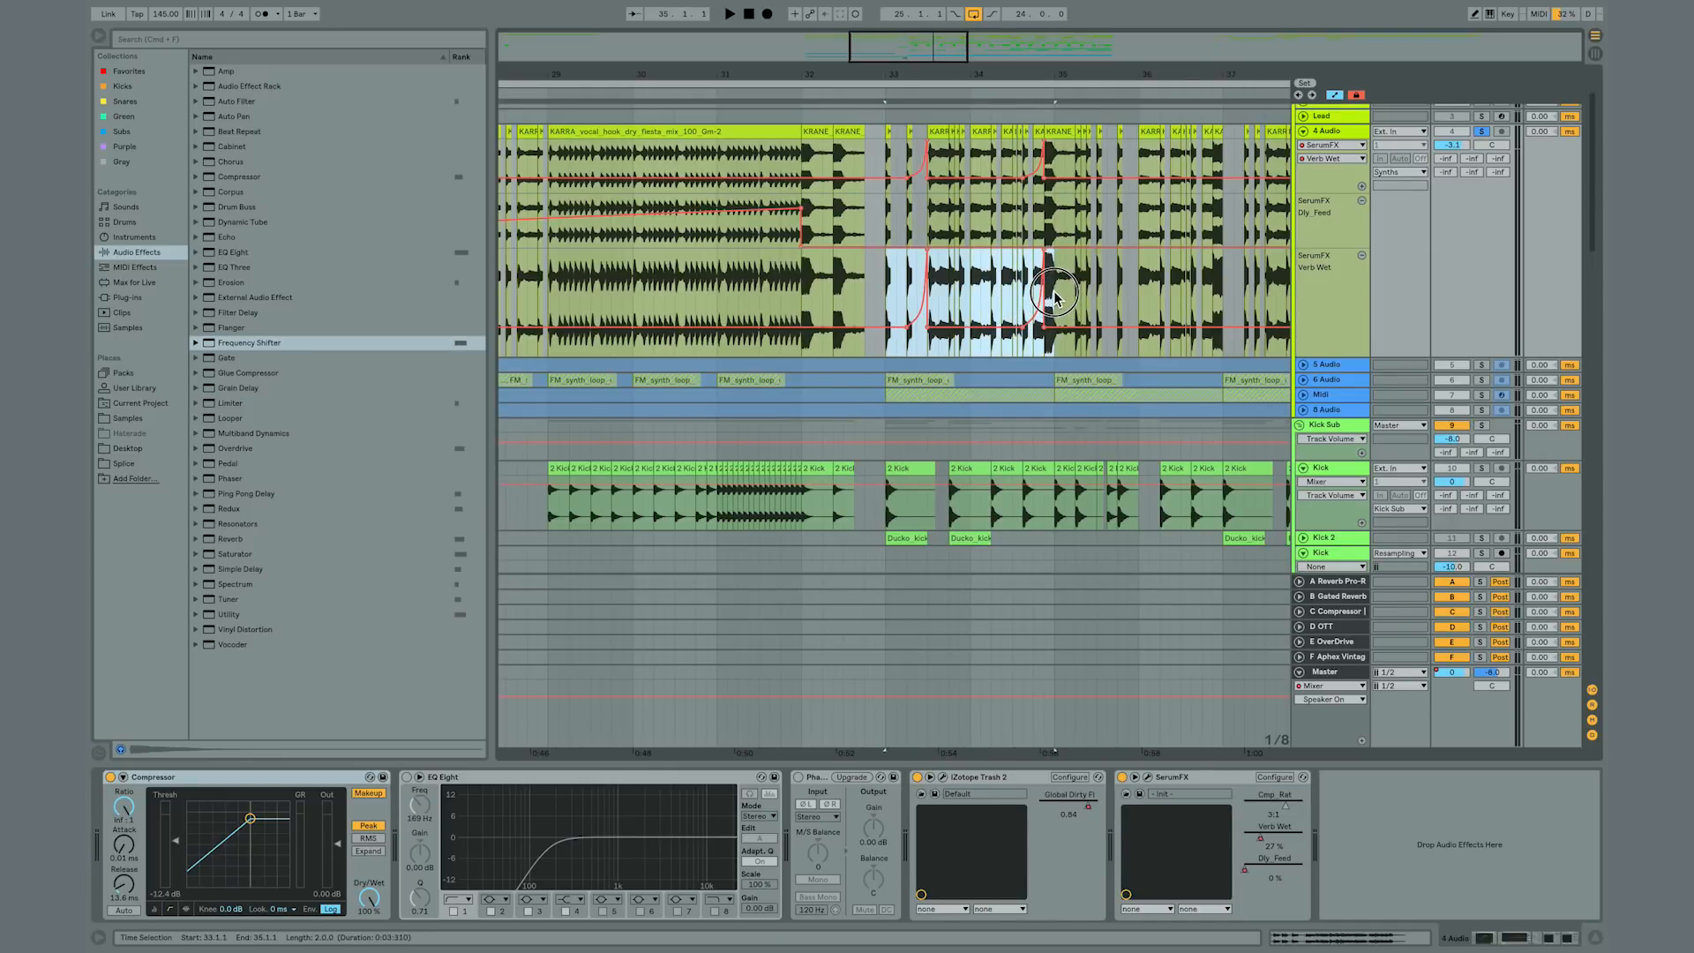
{"action": "key", "text": "super+d"}
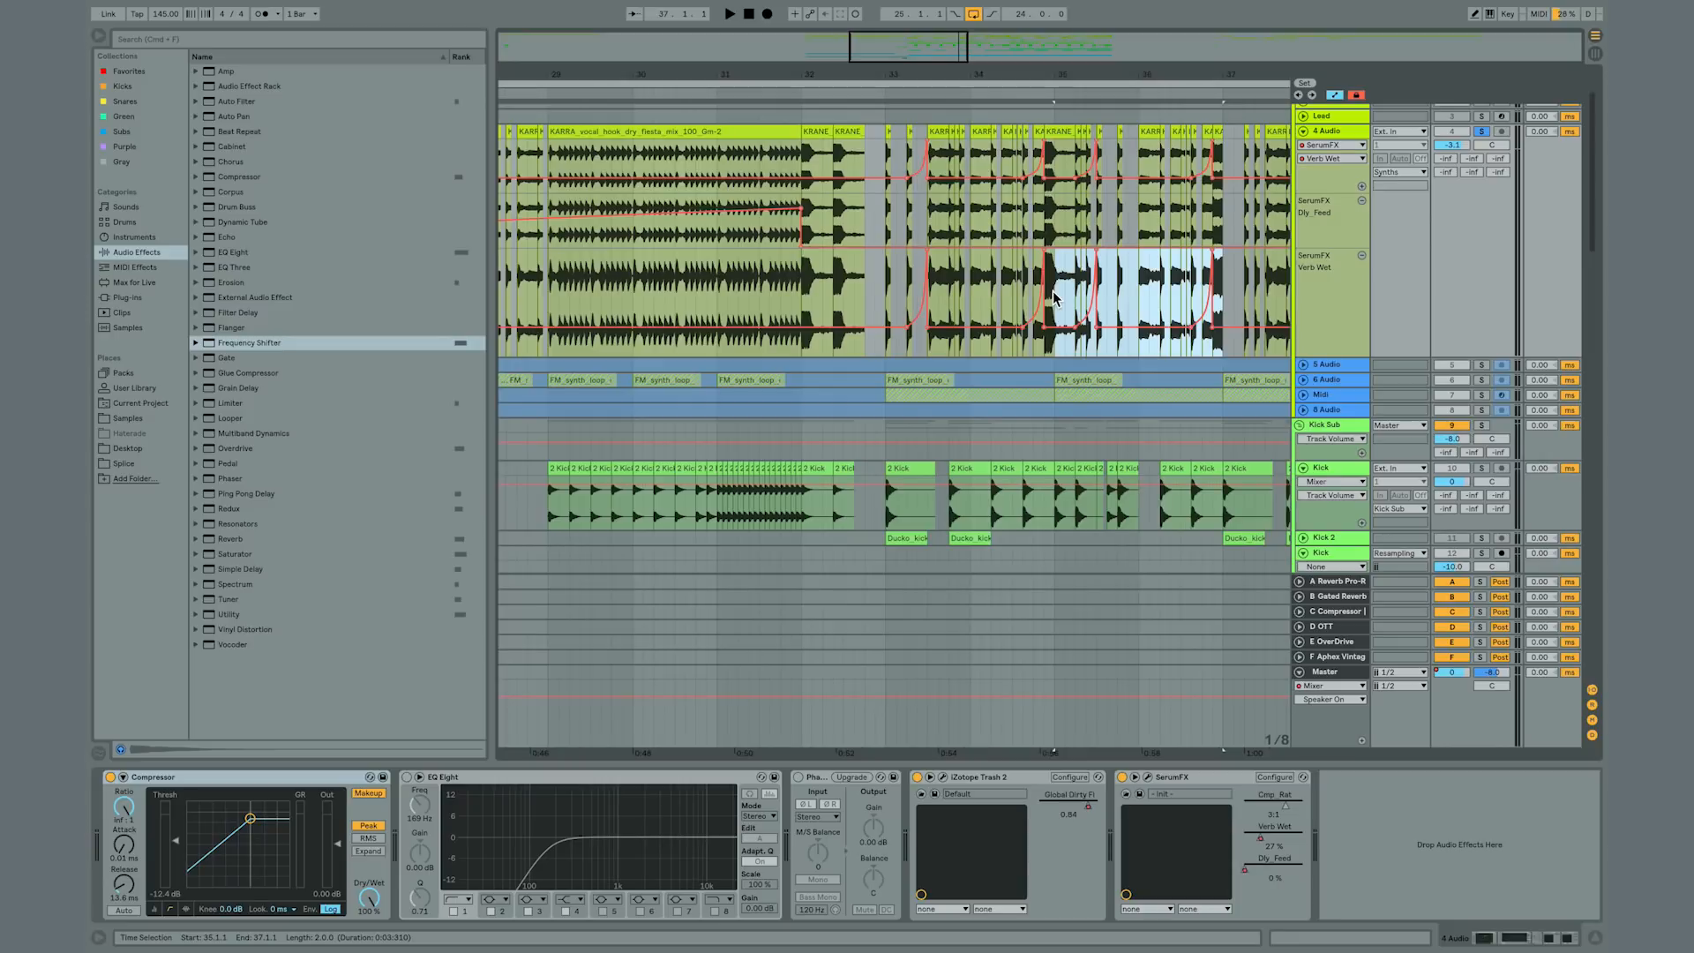
{"action": "key", "text": "space"}
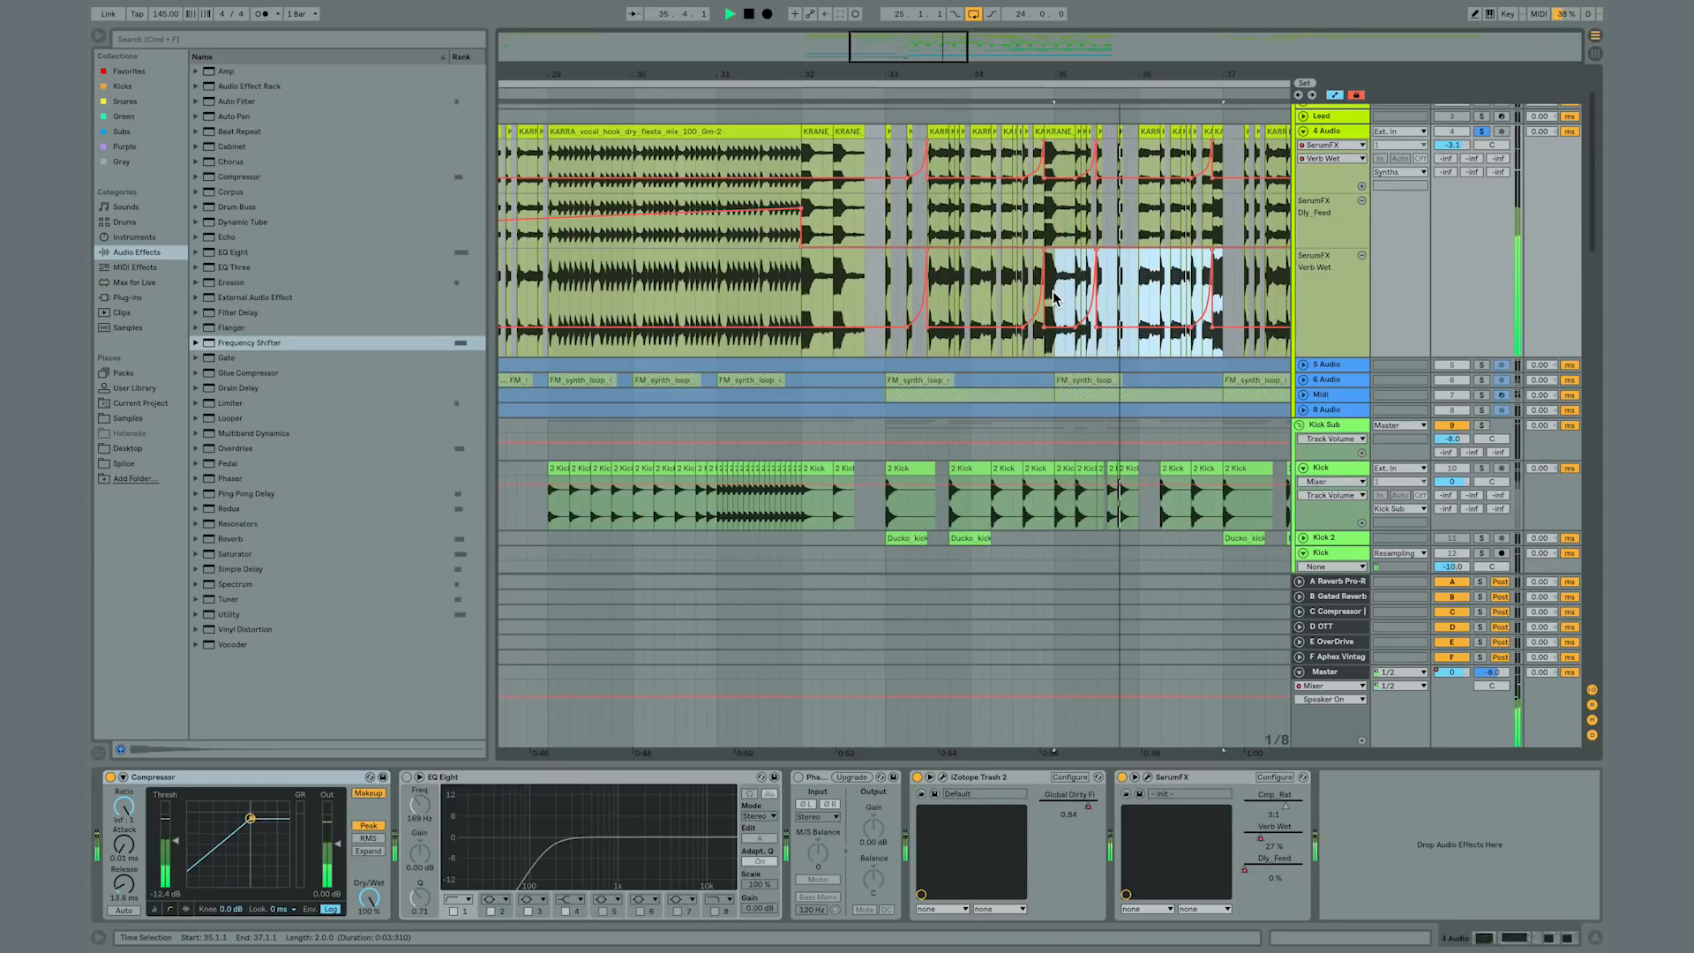
{"action": "key", "text": "space"}
{"action": "key", "text": "super+z"}
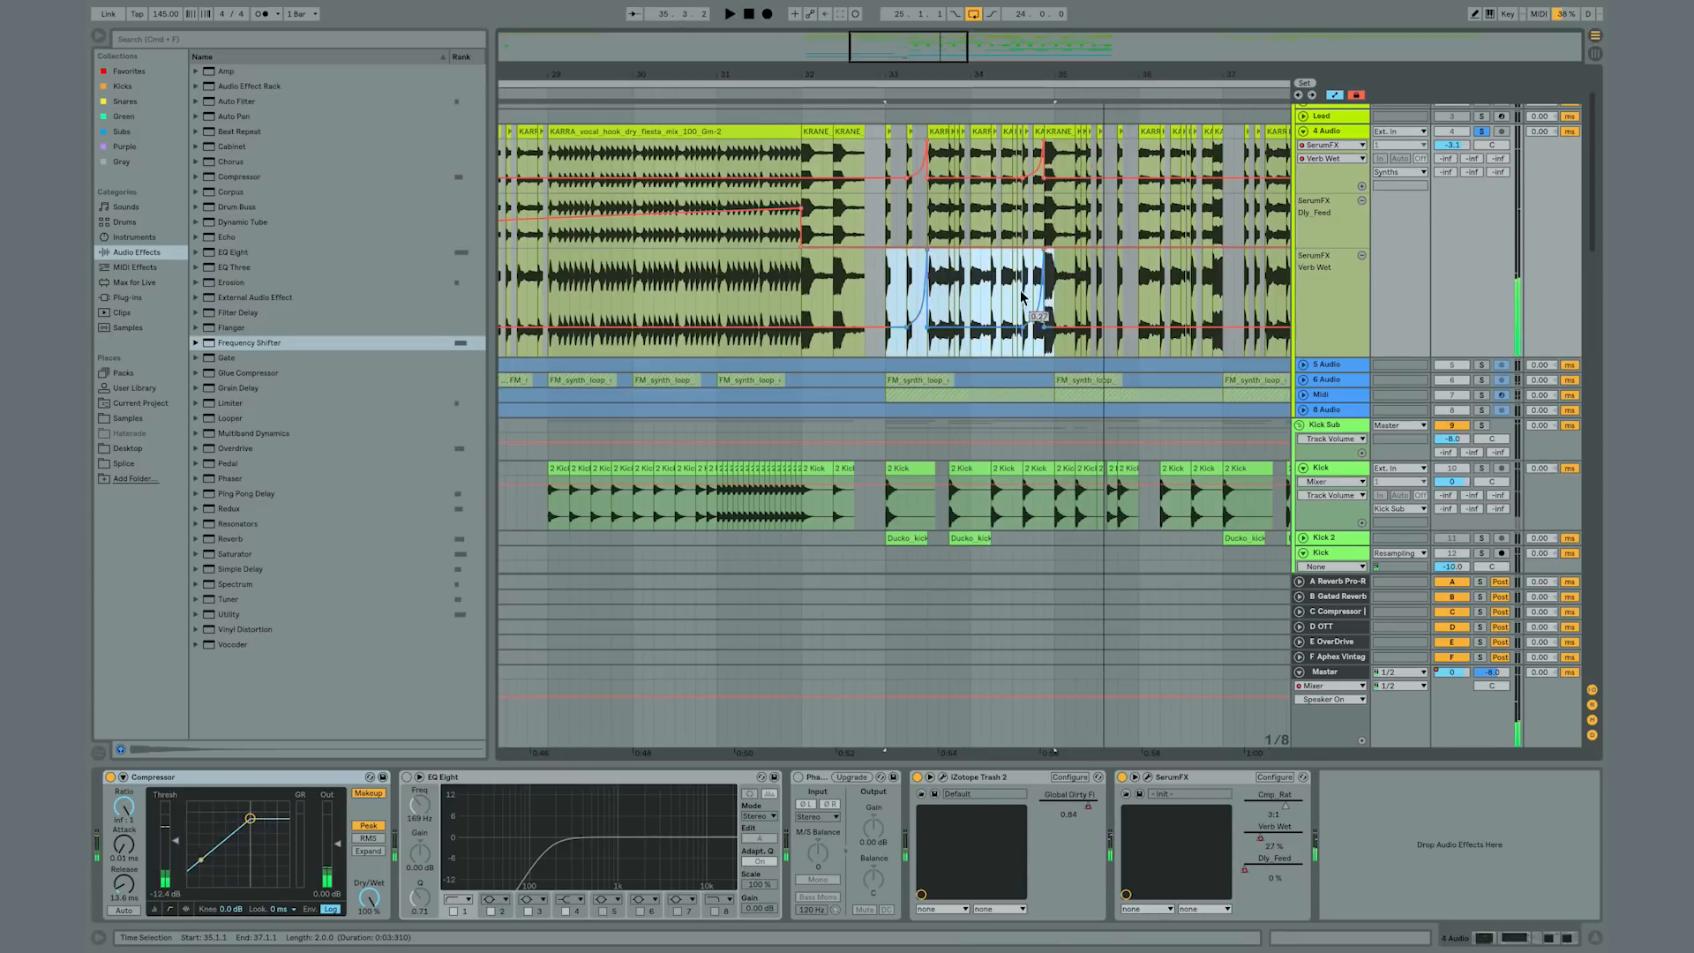
Step: Copy the Verb Wet swell from 33.2.1 to 33.3.1, paste it at 35.4.1 and play it back
{"action": "left_click_drag", "start_coordinate": [909, 297], "coordinate": [934, 298]}
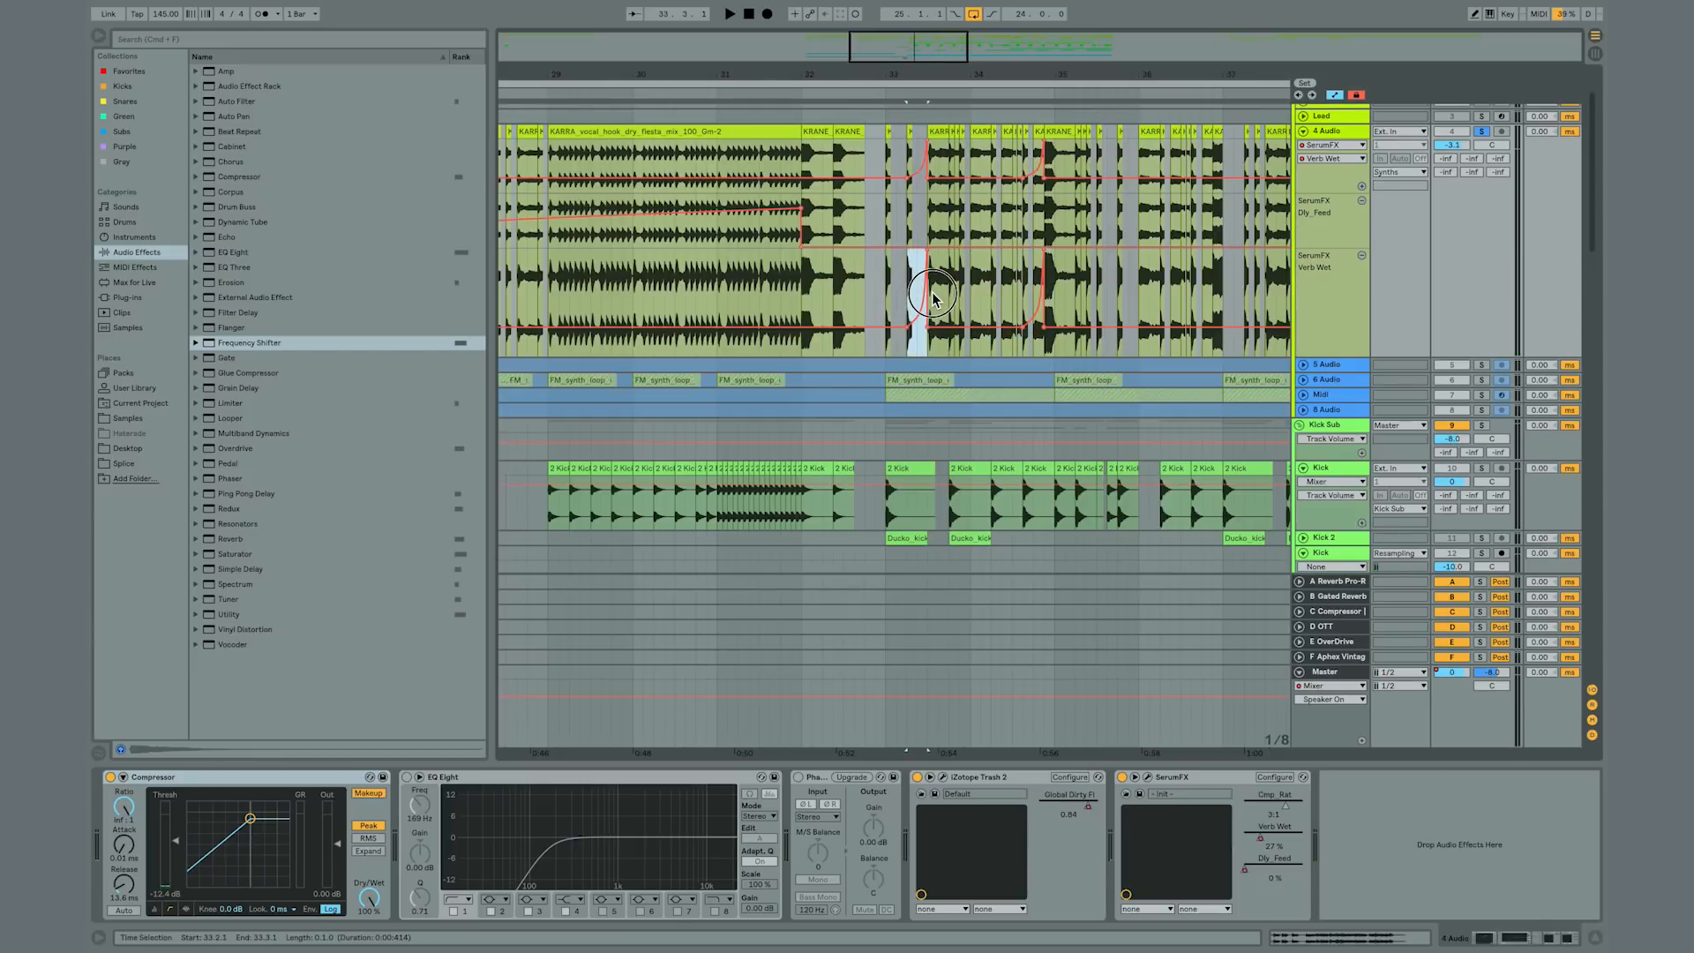
{"action": "key", "text": "super+c"}
{"action": "left_click", "coordinate": [1115, 276]}
{"action": "key", "text": "super+v"}
{"action": "key", "text": "space"}
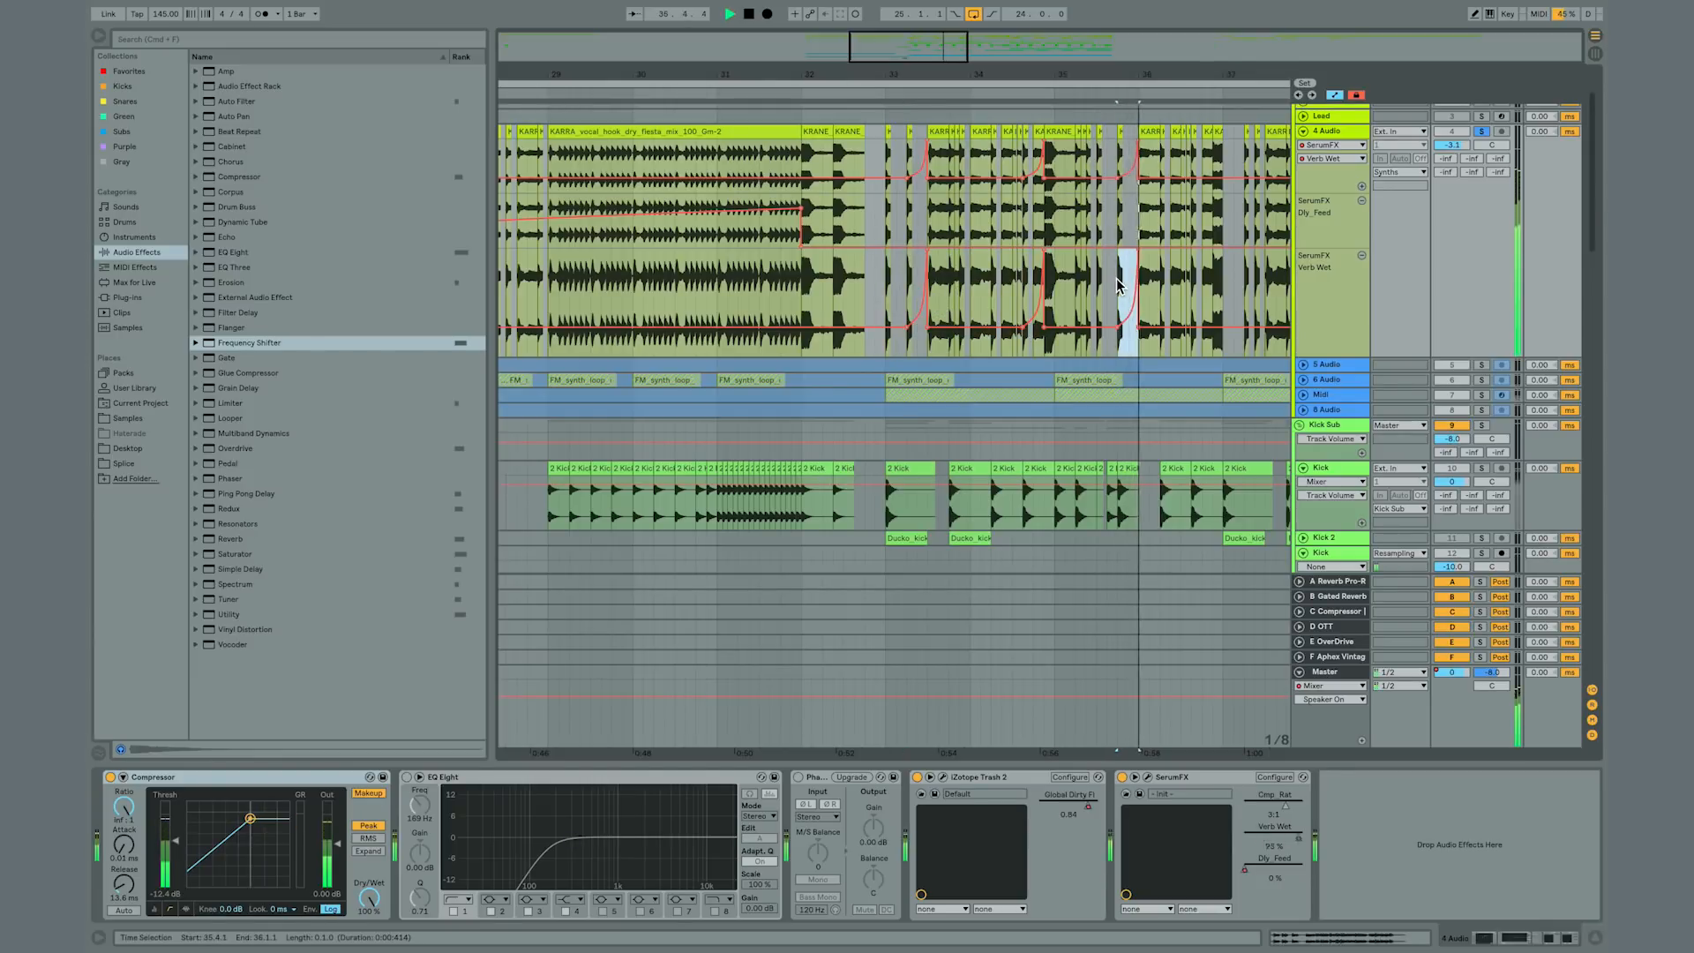
{"action": "key", "text": "space"}
{"action": "key", "text": "space"}
{"action": "key", "text": "space"}
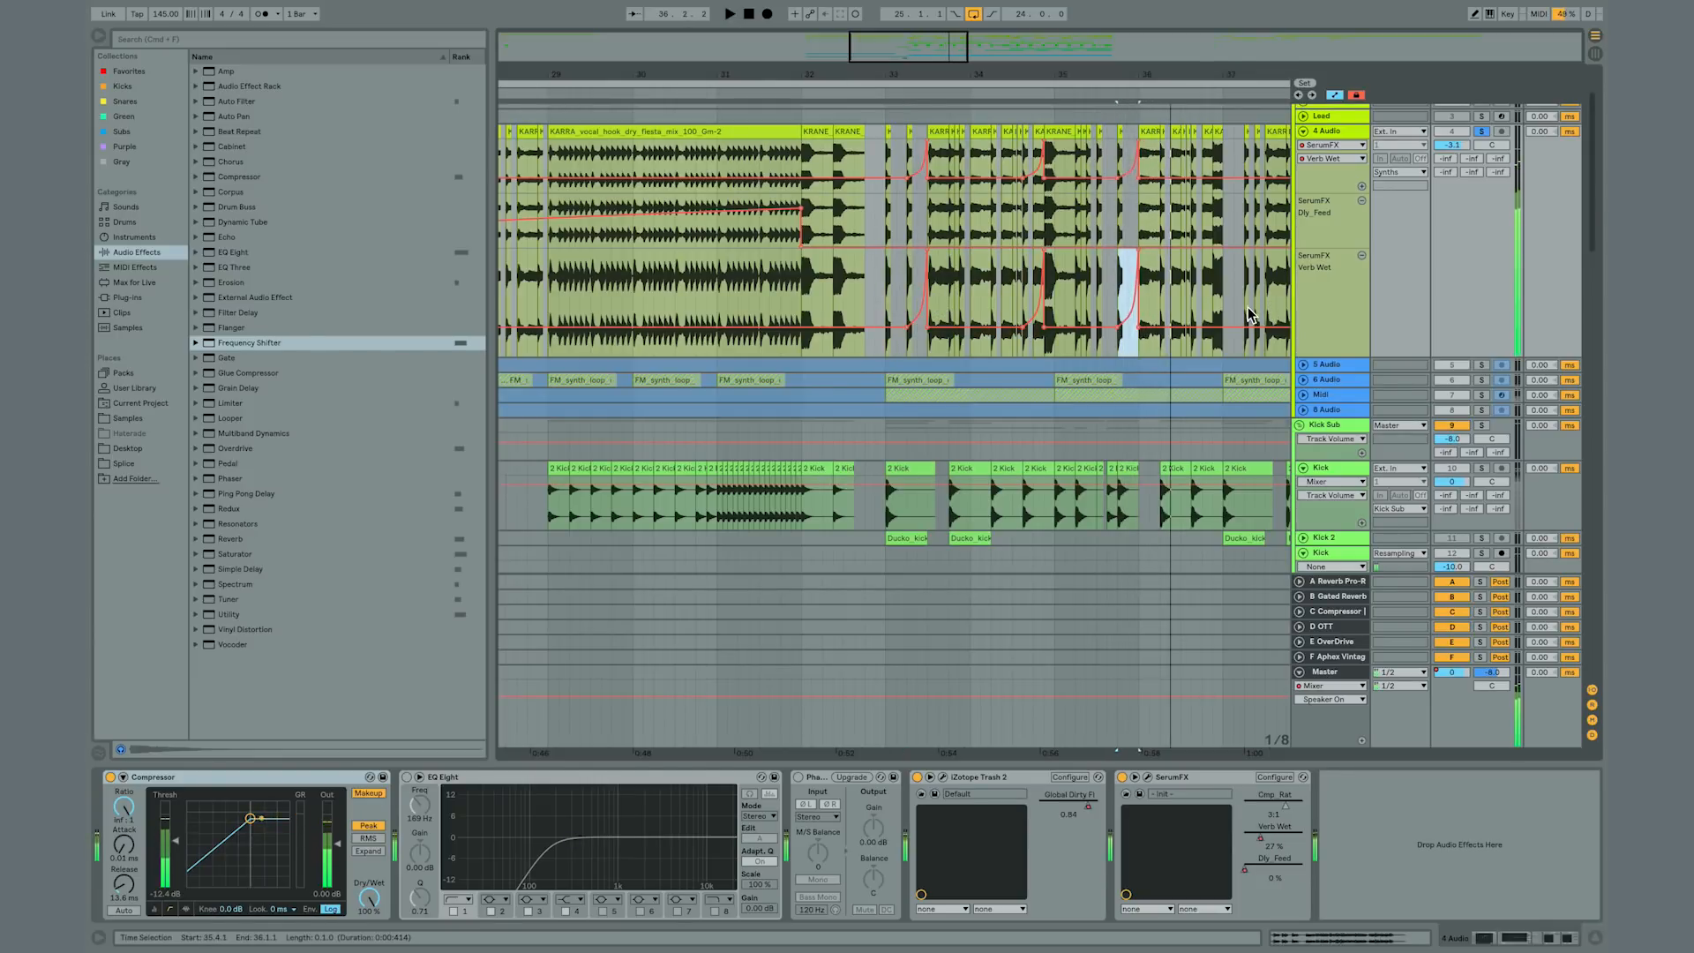
Step: Paste the copied reverb swell at 41.2.1 in the Verb Wet lane and listen to it several times
{"action": "scroll", "coordinate": [1247, 307], "scroll_direction": "right", "scroll_amount": 4}
{"action": "scroll", "coordinate": [1248, 307], "scroll_direction": "right", "scroll_amount": 2}
{"action": "scroll", "coordinate": [1248, 307], "scroll_direction": "right", "scroll_amount": 2}
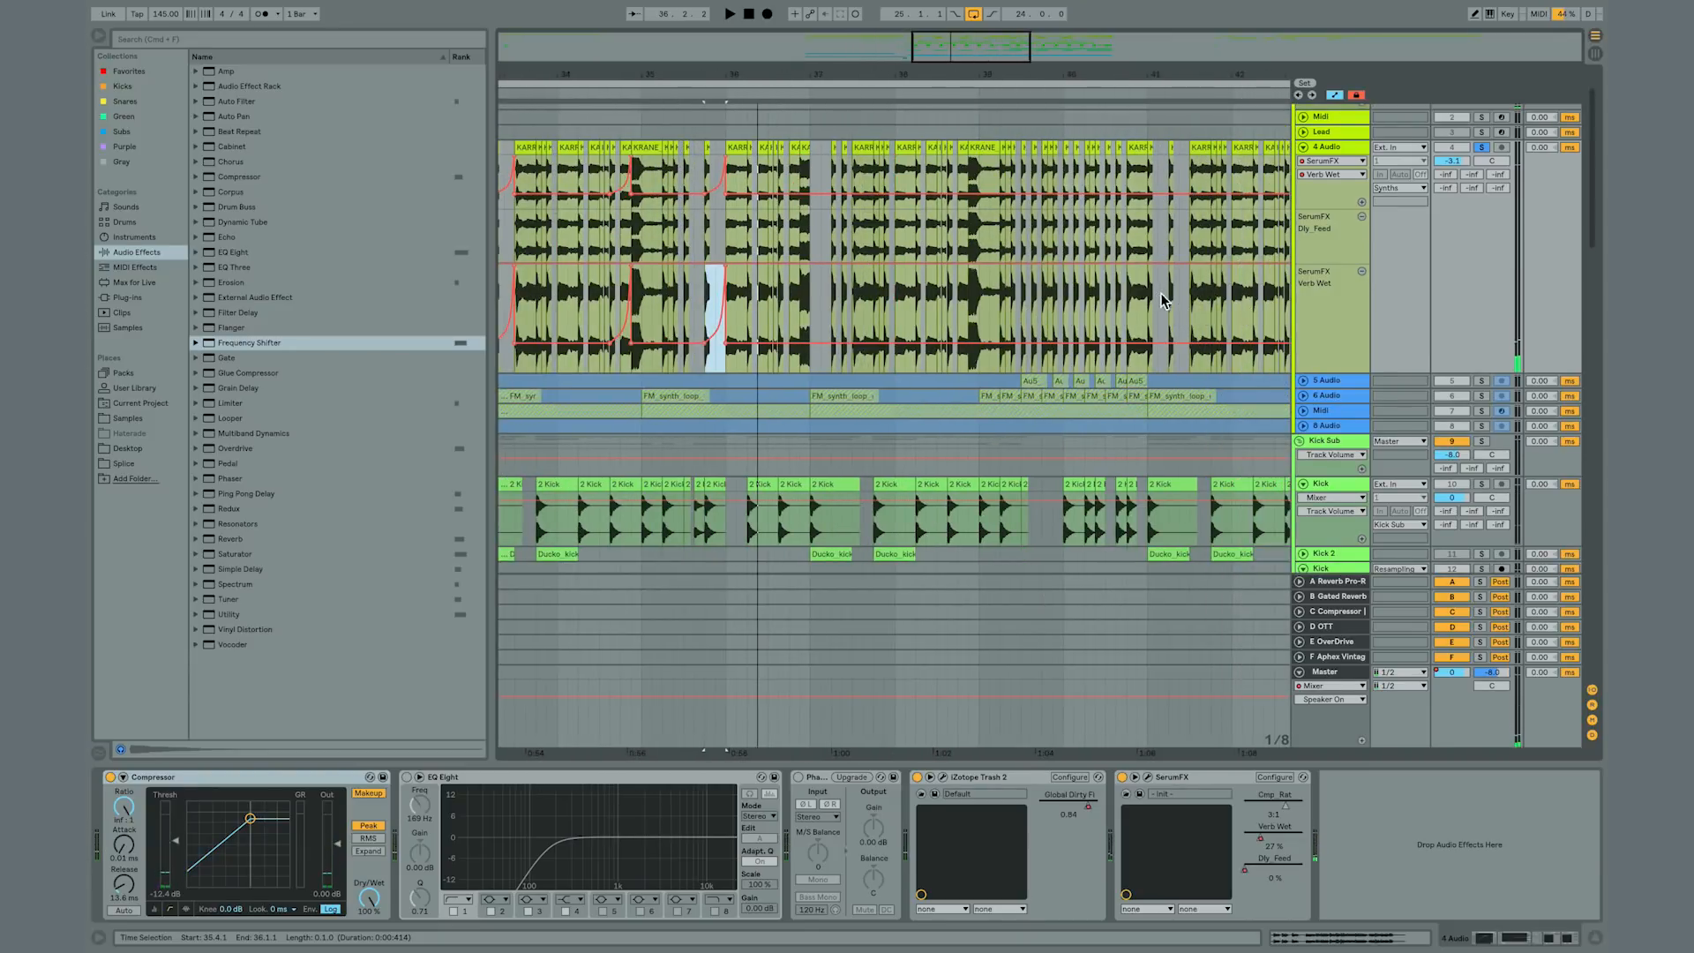
{"action": "left_click", "coordinate": [1171, 302]}
{"action": "key", "text": "super+v"}
{"action": "key", "text": "space"}
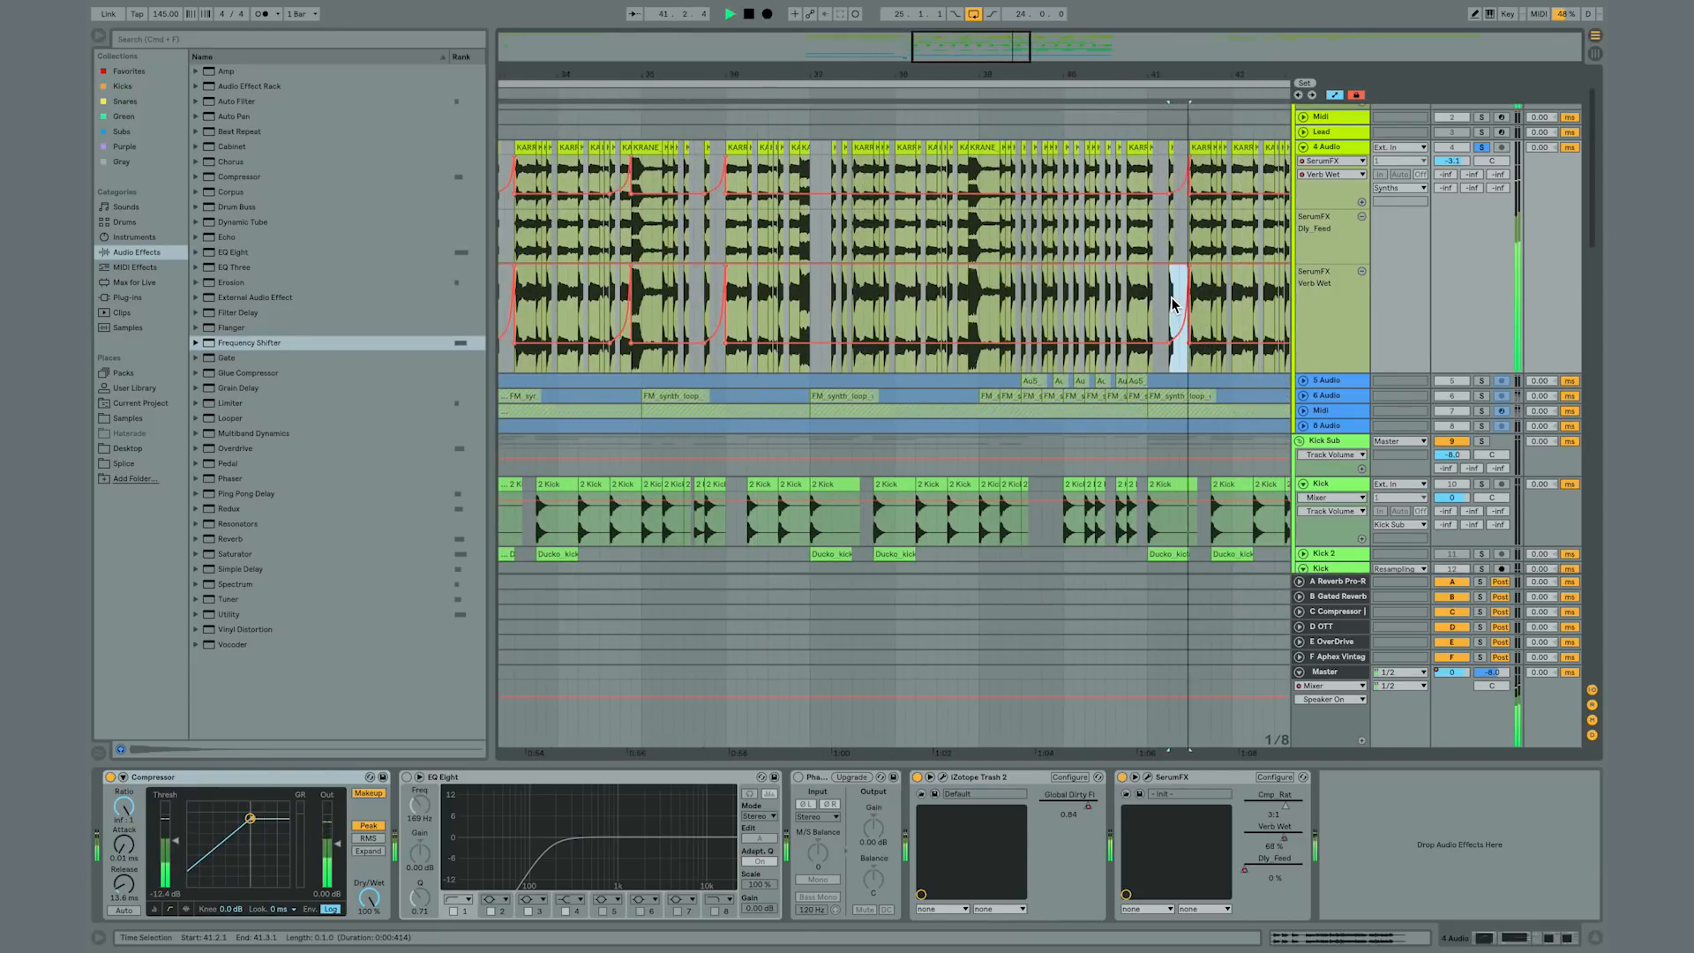
{"action": "key", "text": "space"}
{"action": "scroll", "coordinate": [1169, 304], "scroll_direction": "right", "scroll_amount": 1}
{"action": "key", "text": "space"}
{"action": "key", "text": "space"}
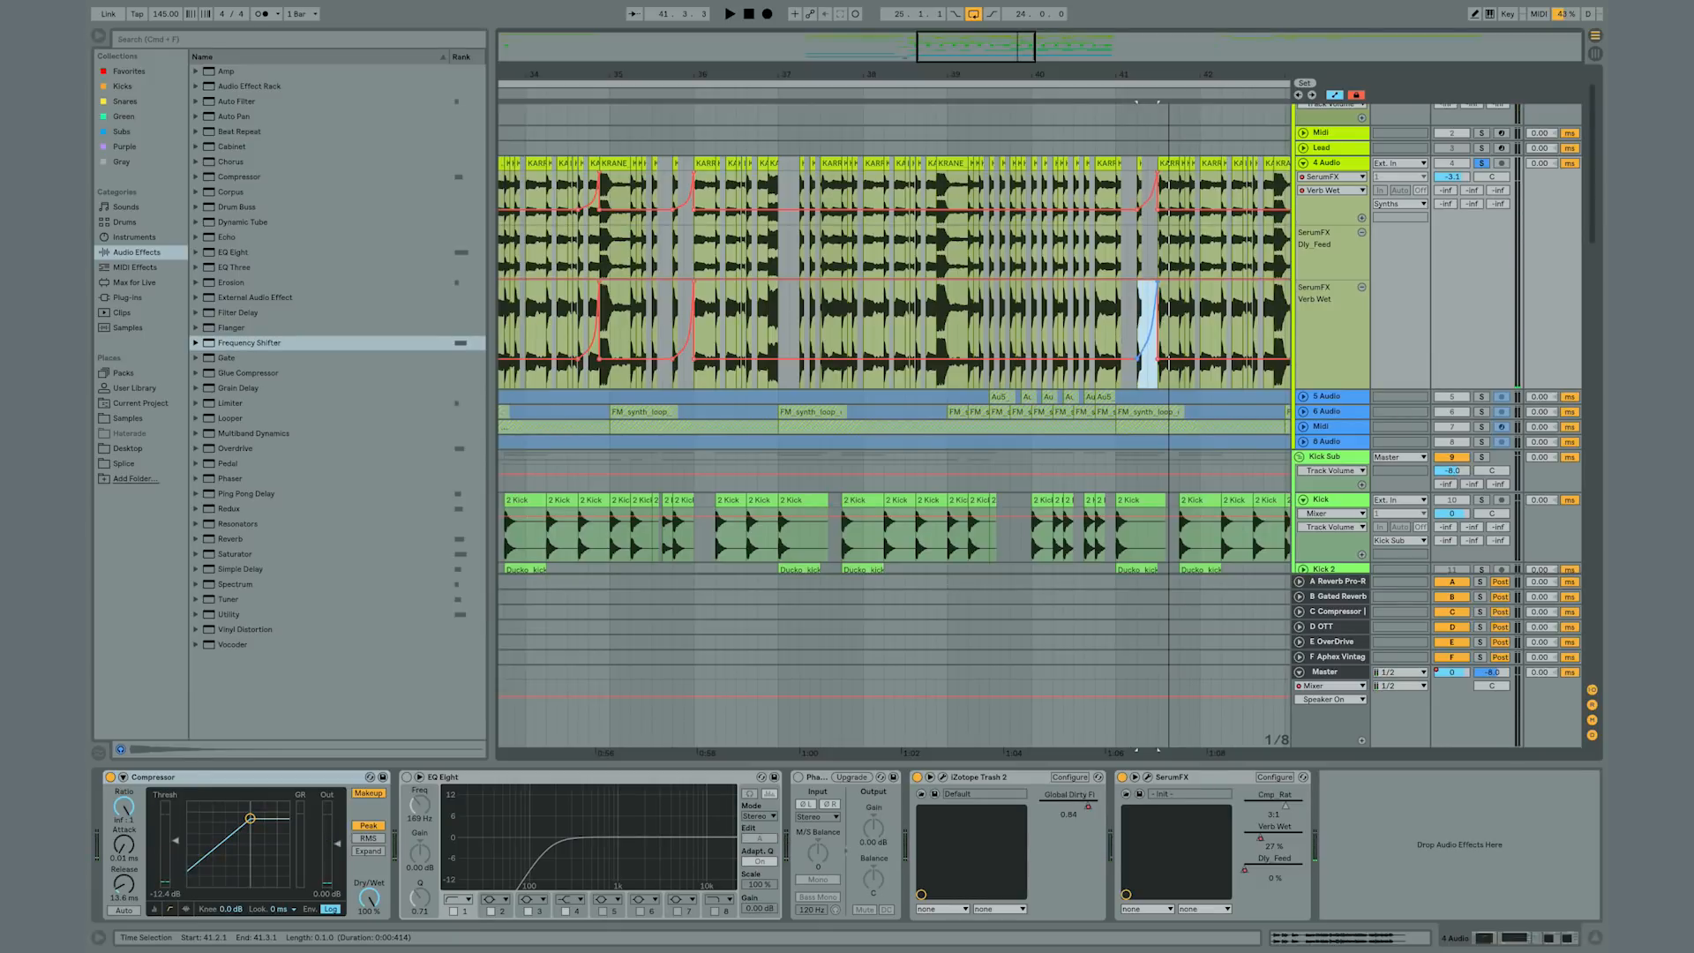
{"action": "key", "text": "space"}
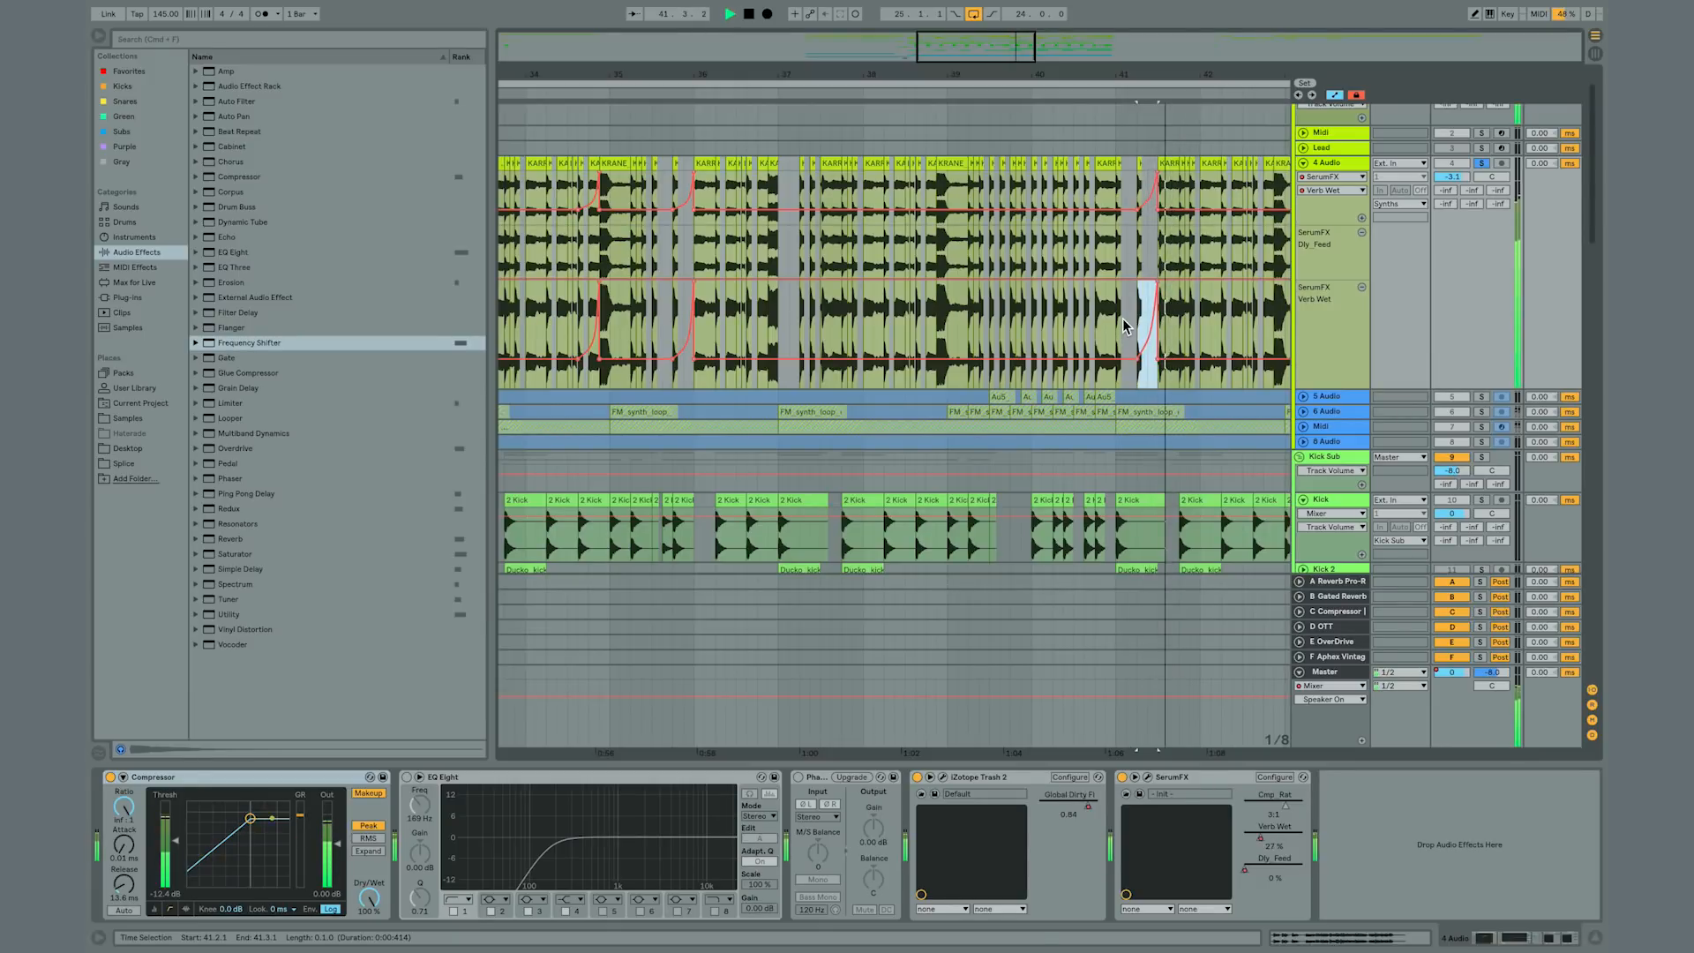
{"action": "key", "text": "space"}
Step: Reselect the swell at 41.2.1 and place a copy at 43.4.1 in the Verb Wet lane, with playback
{"action": "left_click_drag", "start_coordinate": [1135, 325], "coordinate": [1160, 328]}
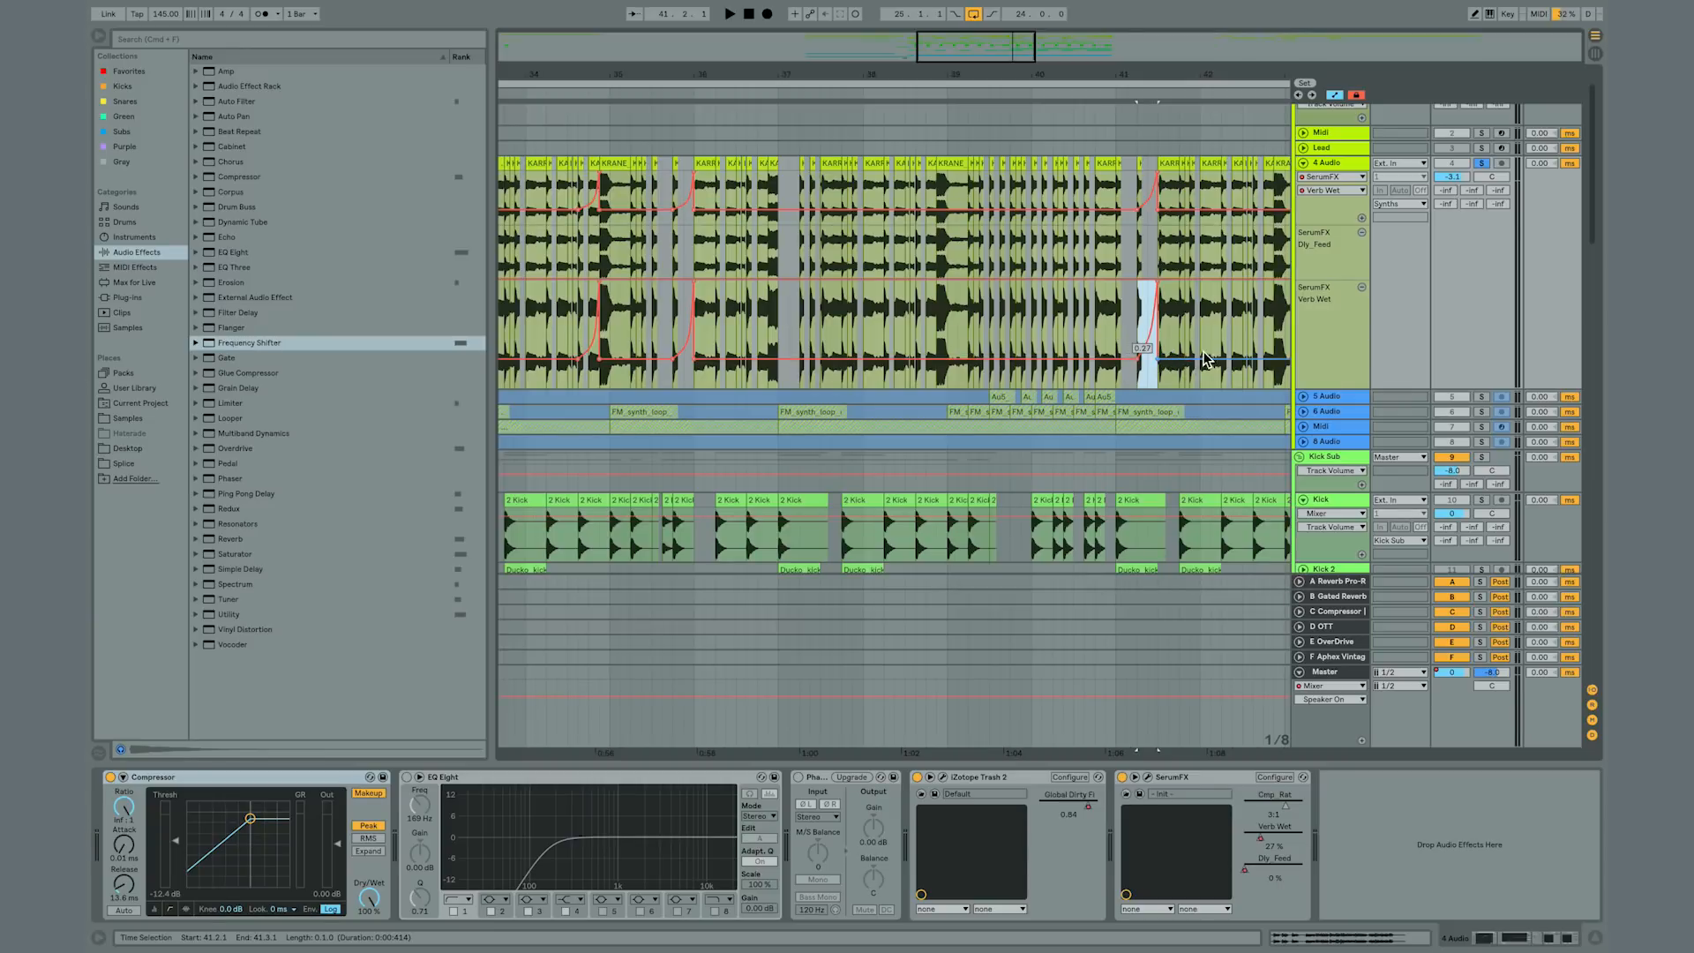
{"action": "scroll", "coordinate": [1223, 351], "scroll_direction": "right", "scroll_amount": 5}
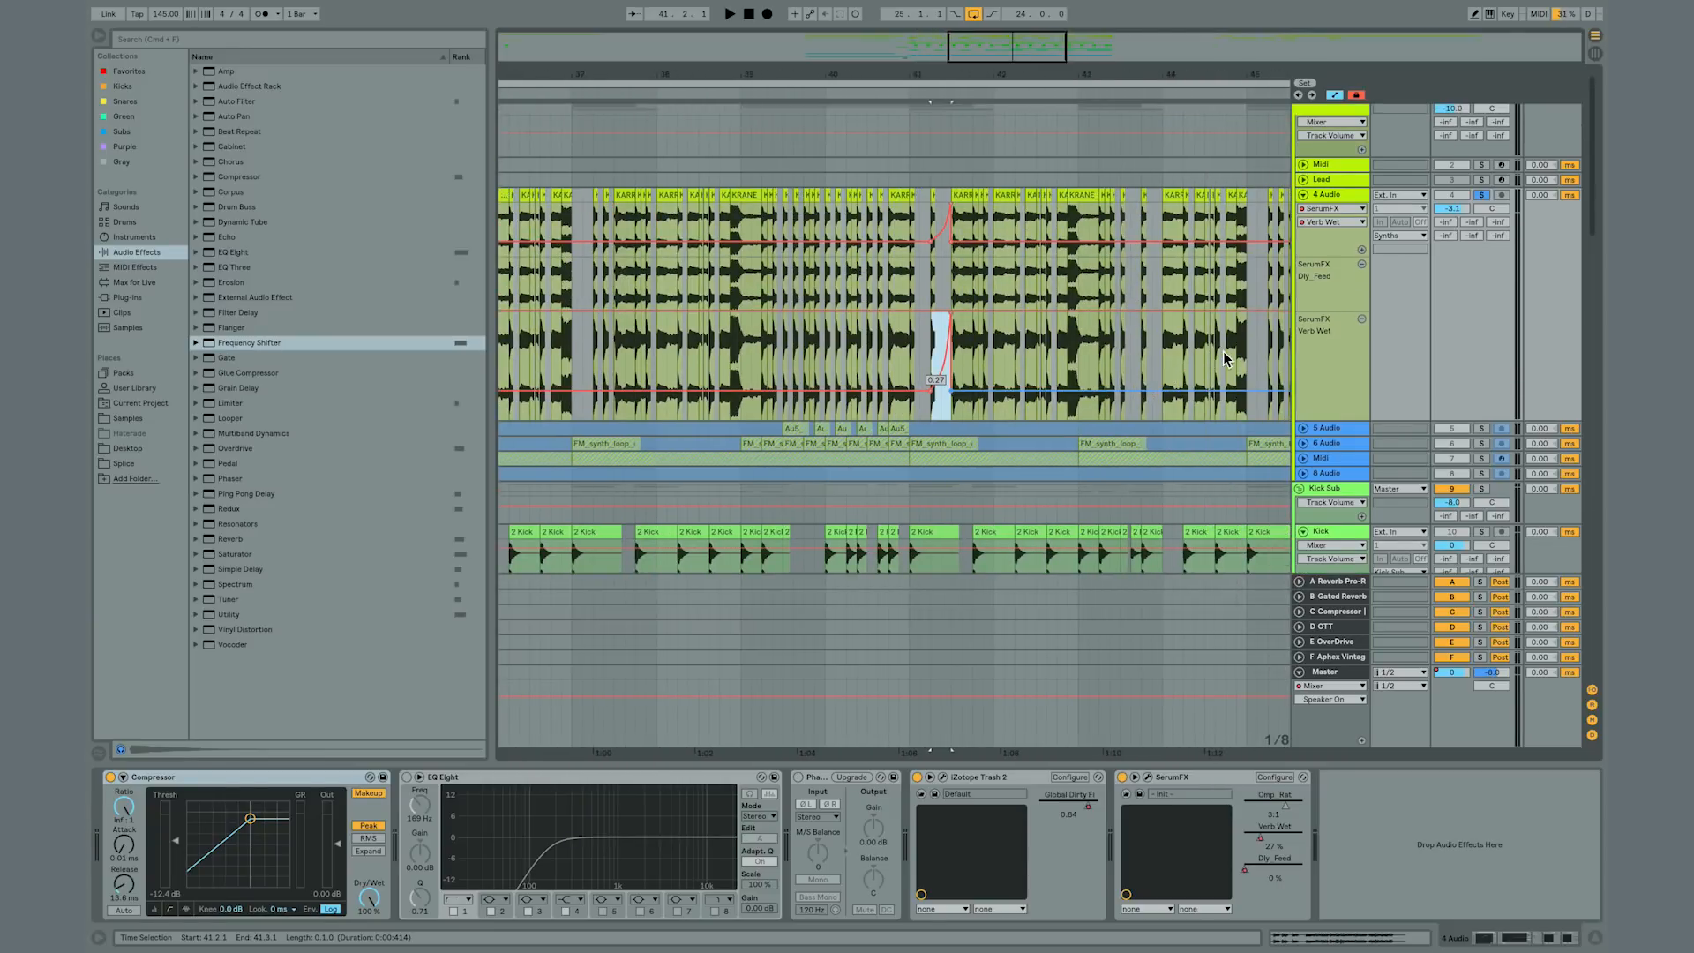
{"action": "left_click", "coordinate": [1140, 357]}
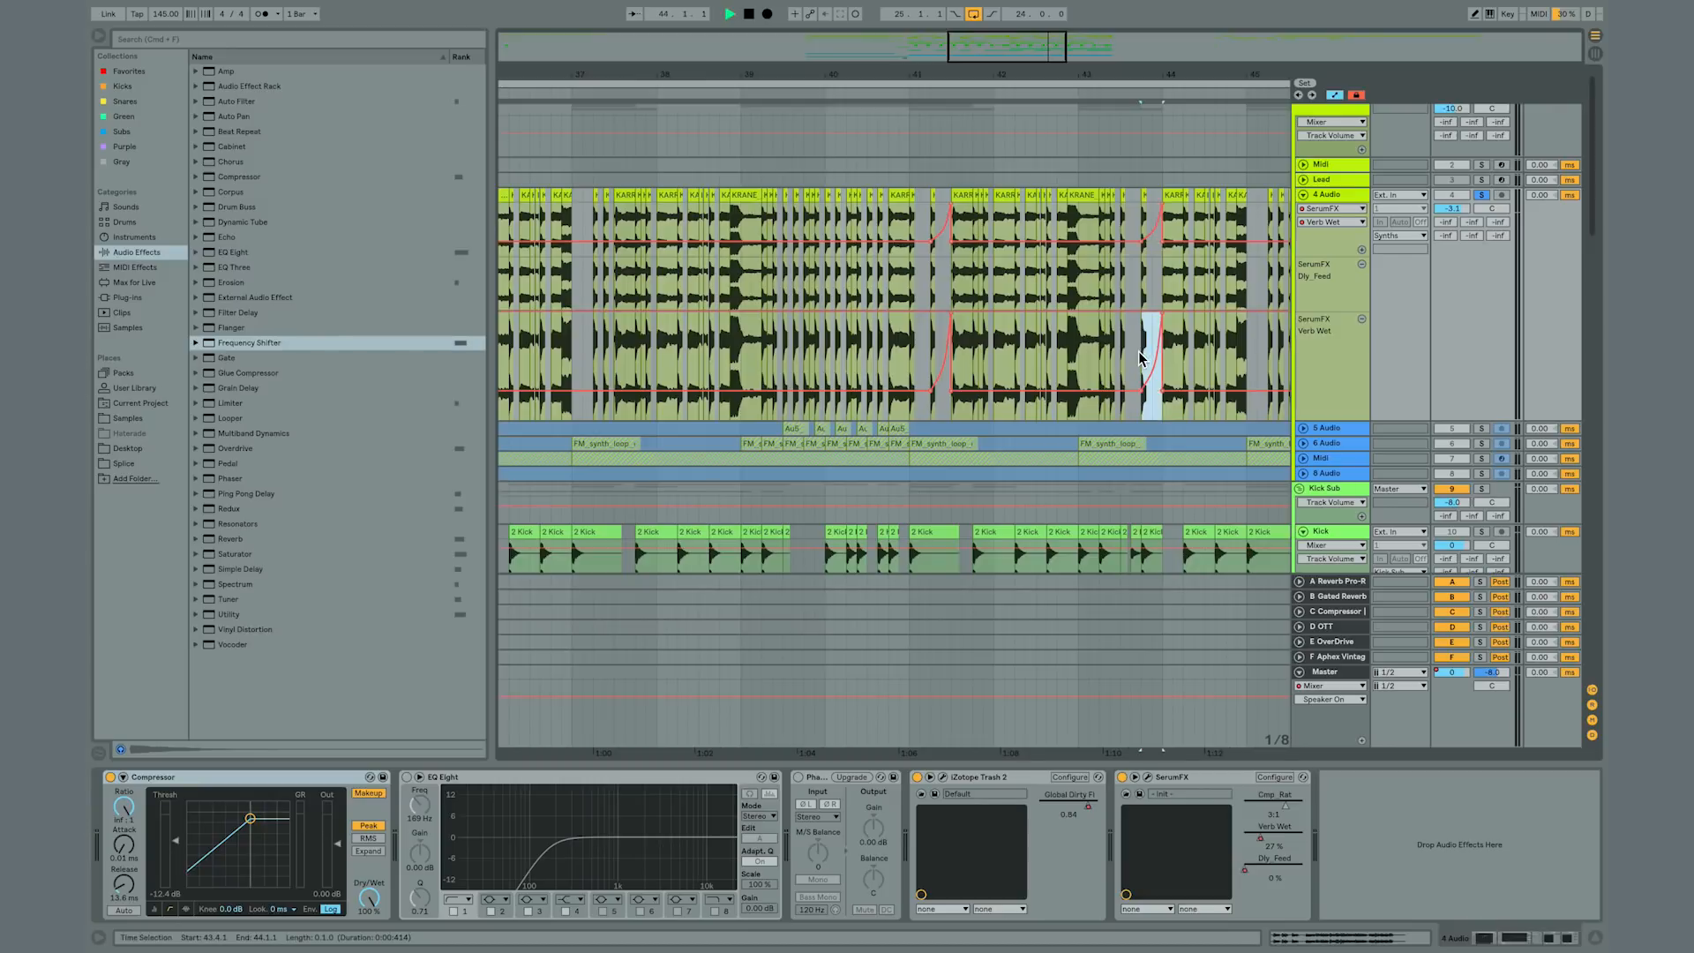
Step: Paste the reverb swell at 45.1.1 in the Verb Wet lane and audition it from 44.4.3
{"action": "scroll", "coordinate": [1115, 400], "scroll_direction": "right", "scroll_amount": 3}
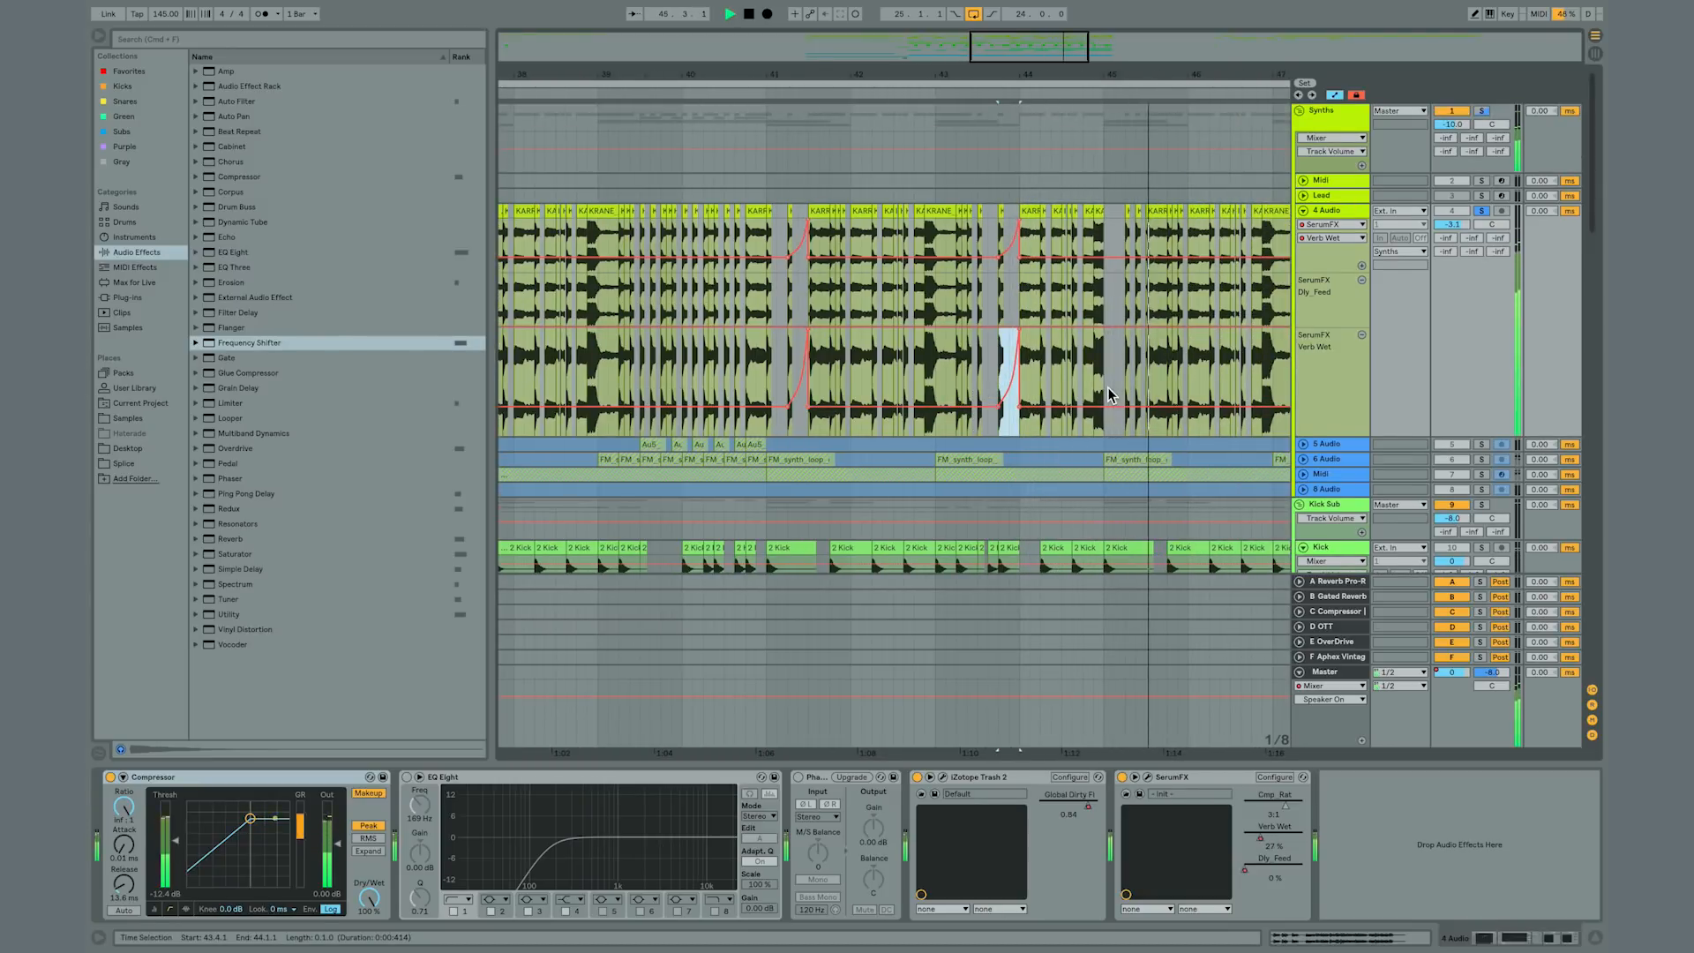
{"action": "key", "text": "space"}
{"action": "left_click", "coordinate": [1103, 385]}
{"action": "key", "text": "super+v"}
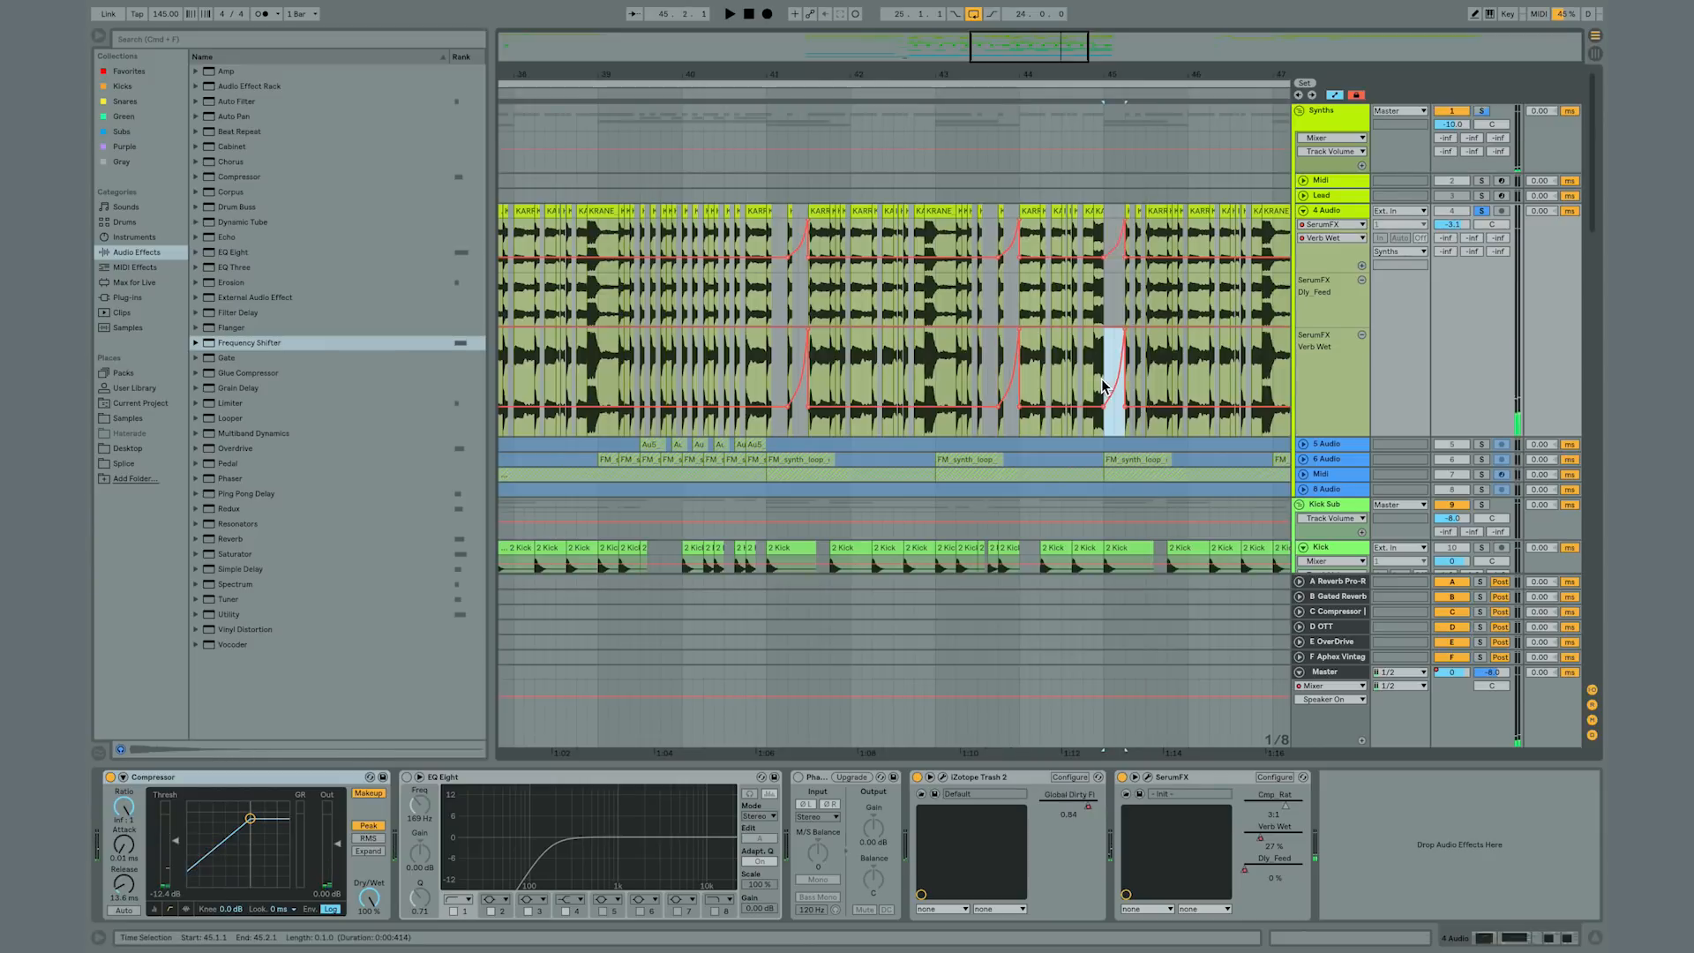
{"action": "key", "text": "space"}
{"action": "left_click", "coordinate": [1092, 384]}
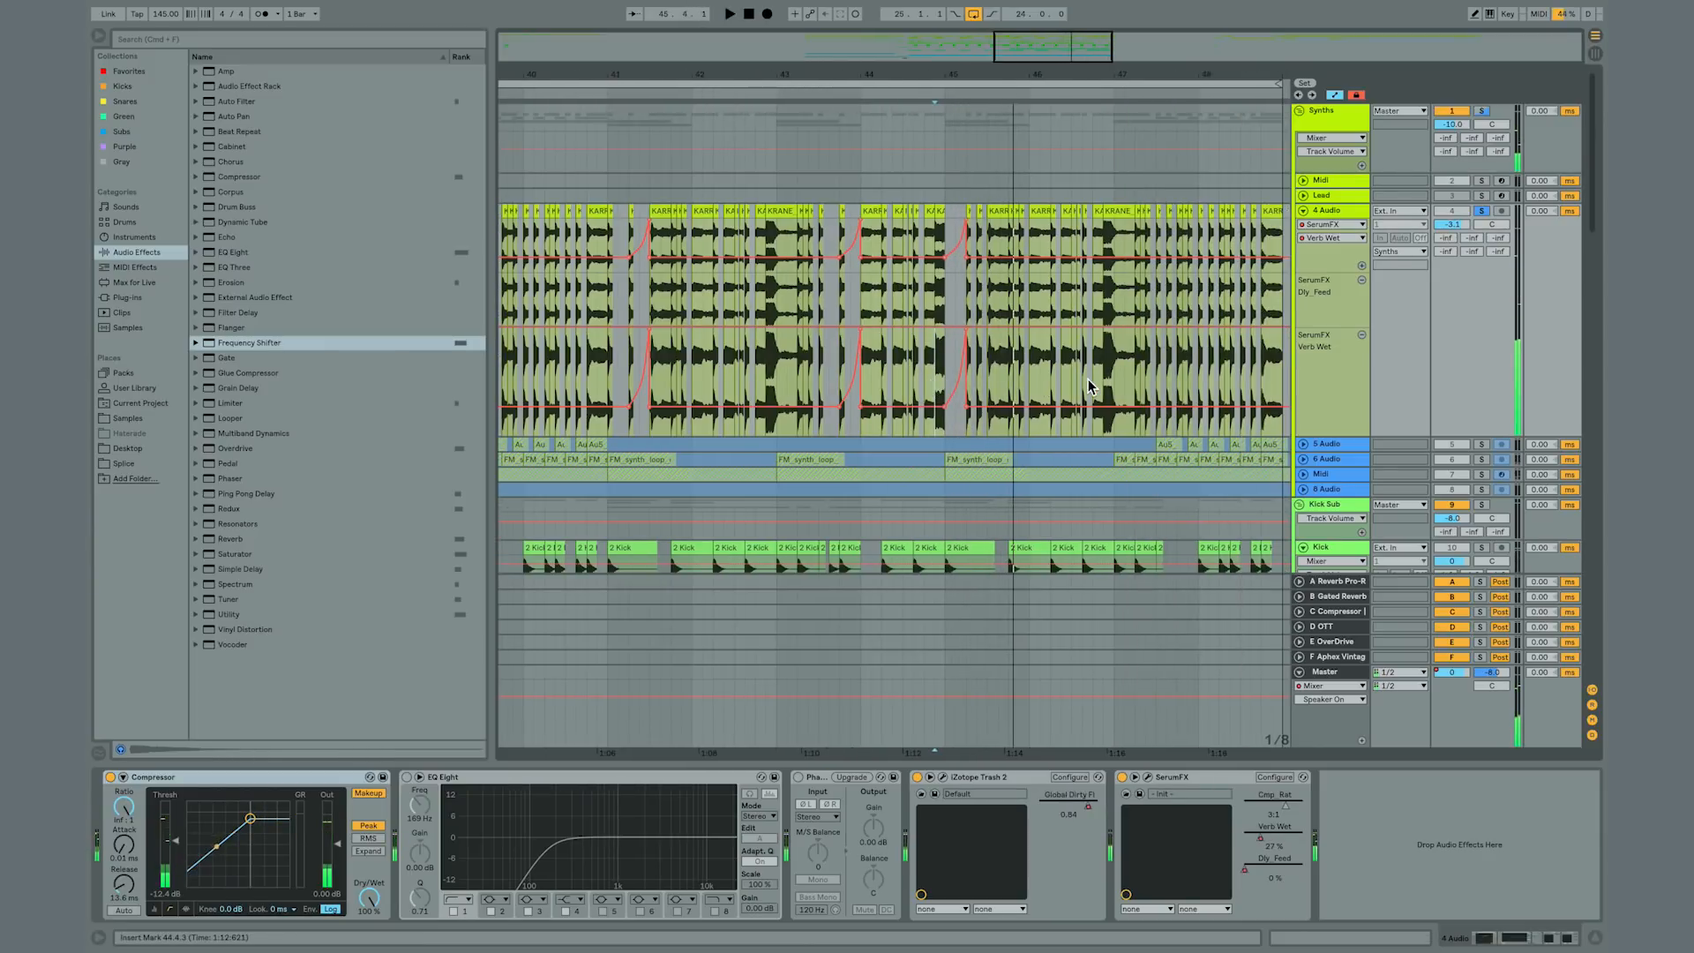
Step: Unsolo the 4 Audio track and raise its volume to -1.1 dB while playing the full mix from bar 25
{"action": "scroll", "coordinate": [982, 73], "scroll_direction": "left", "scroll_amount": 10}
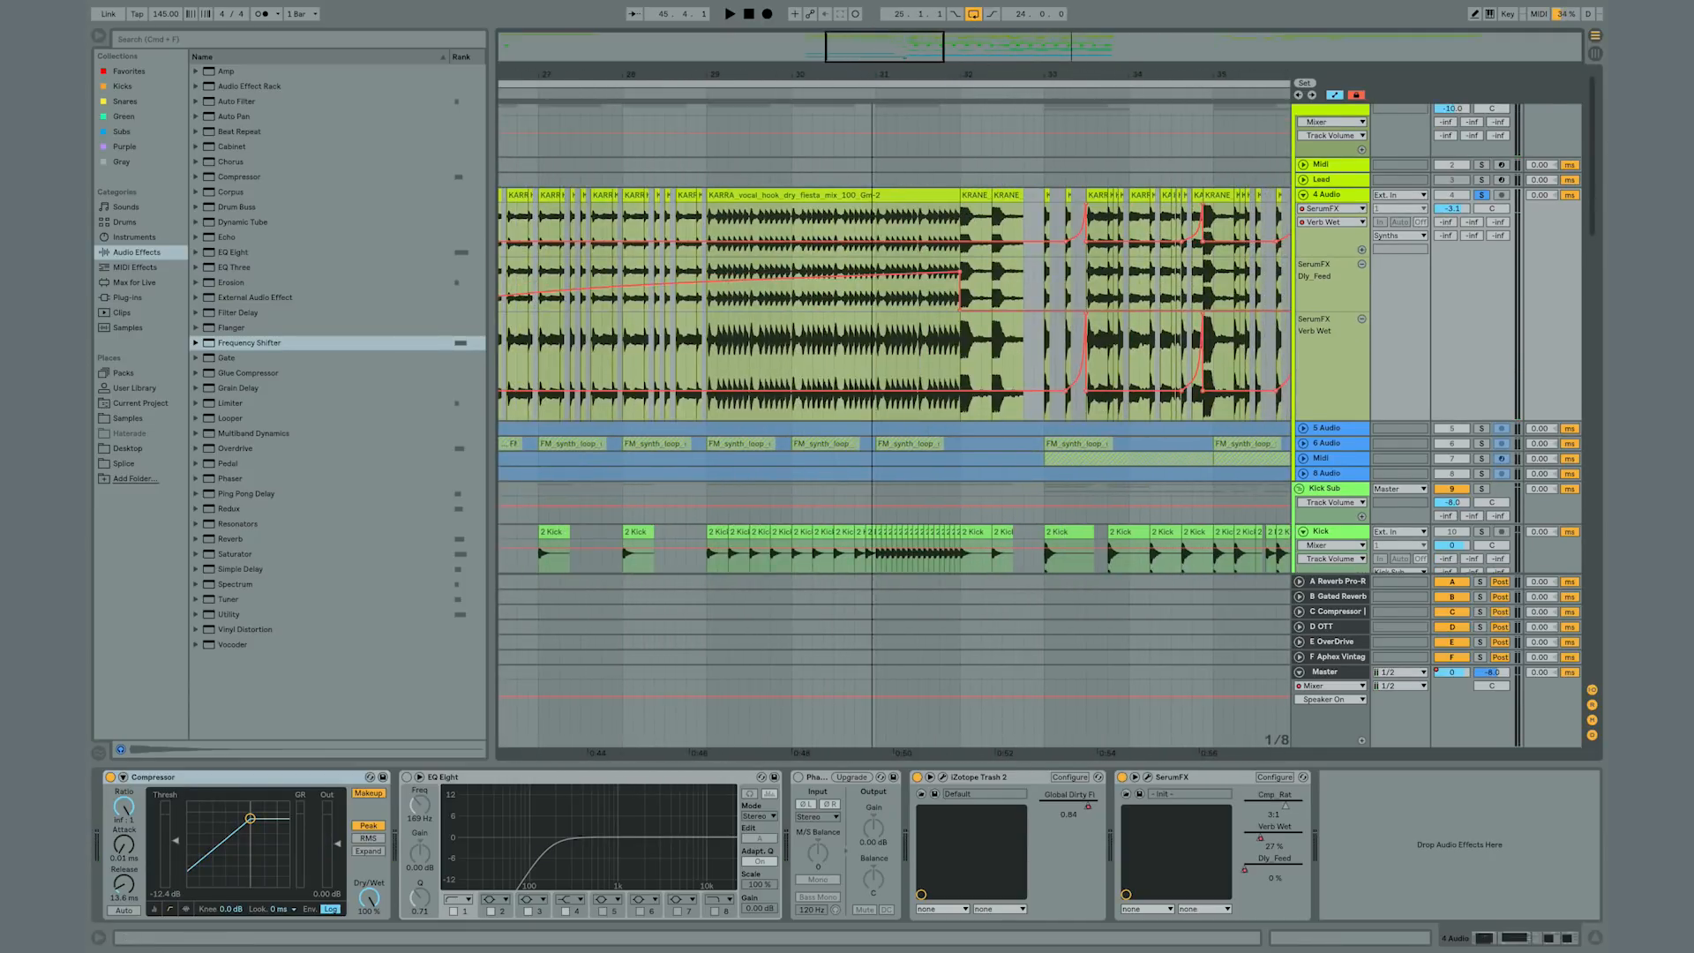
{"action": "left_click_drag", "start_coordinate": [882, 51], "coordinate": [883, 18]}
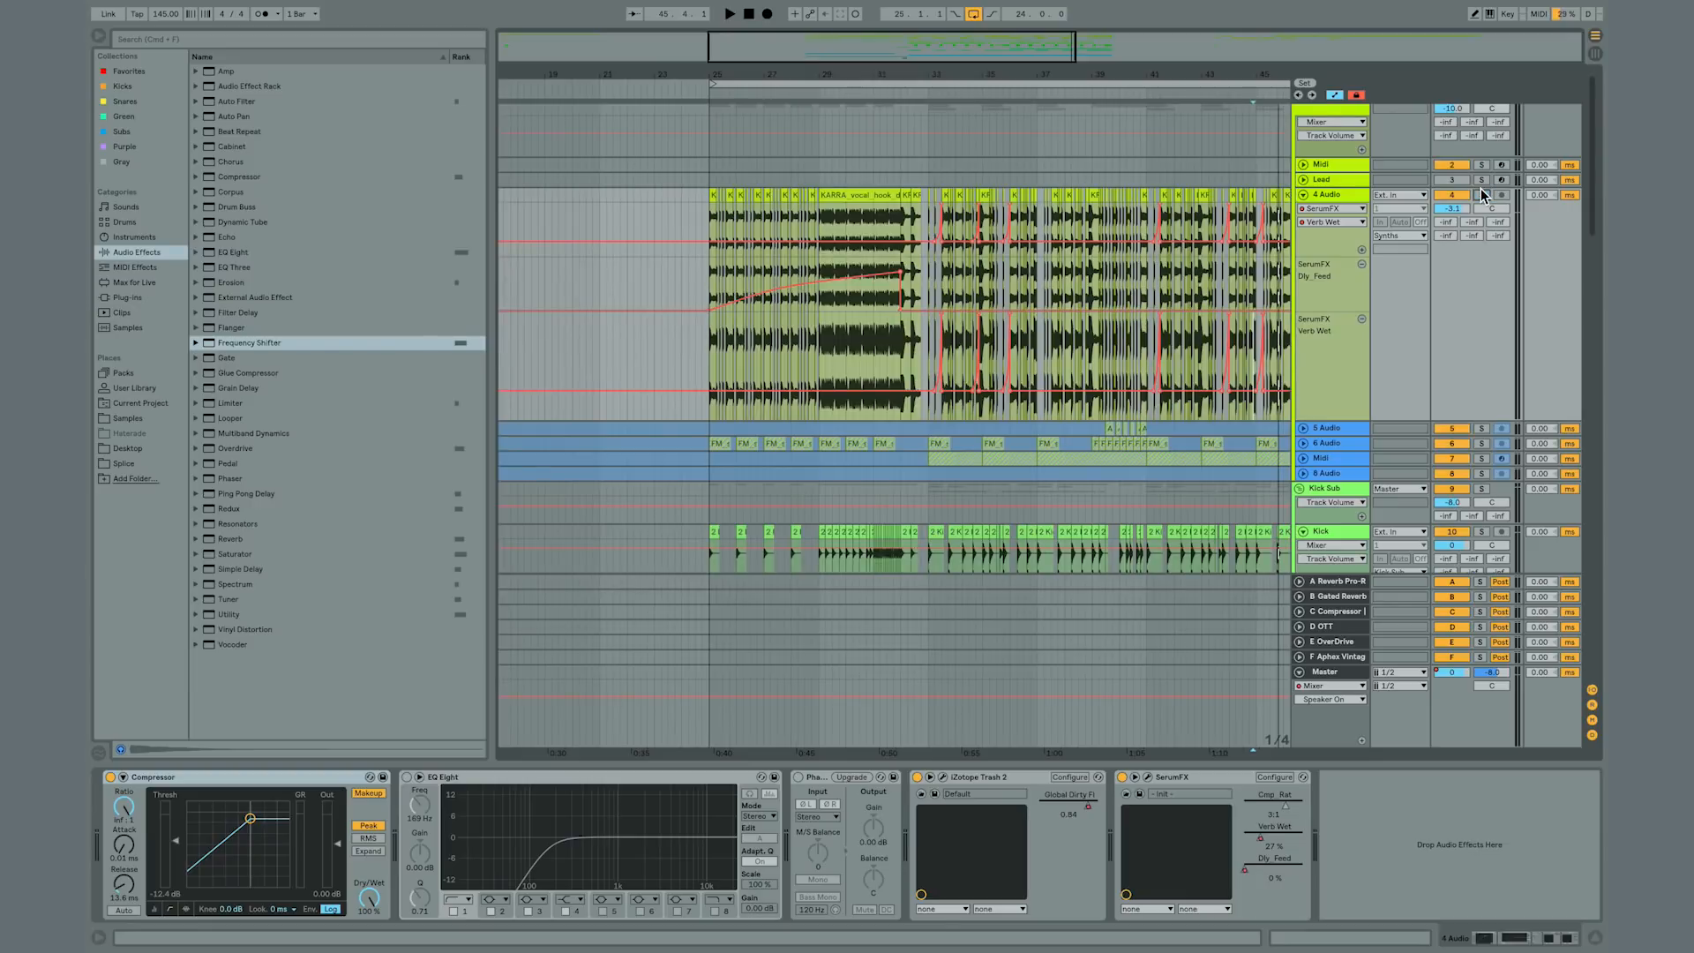
{"action": "left_click", "coordinate": [708, 213]}
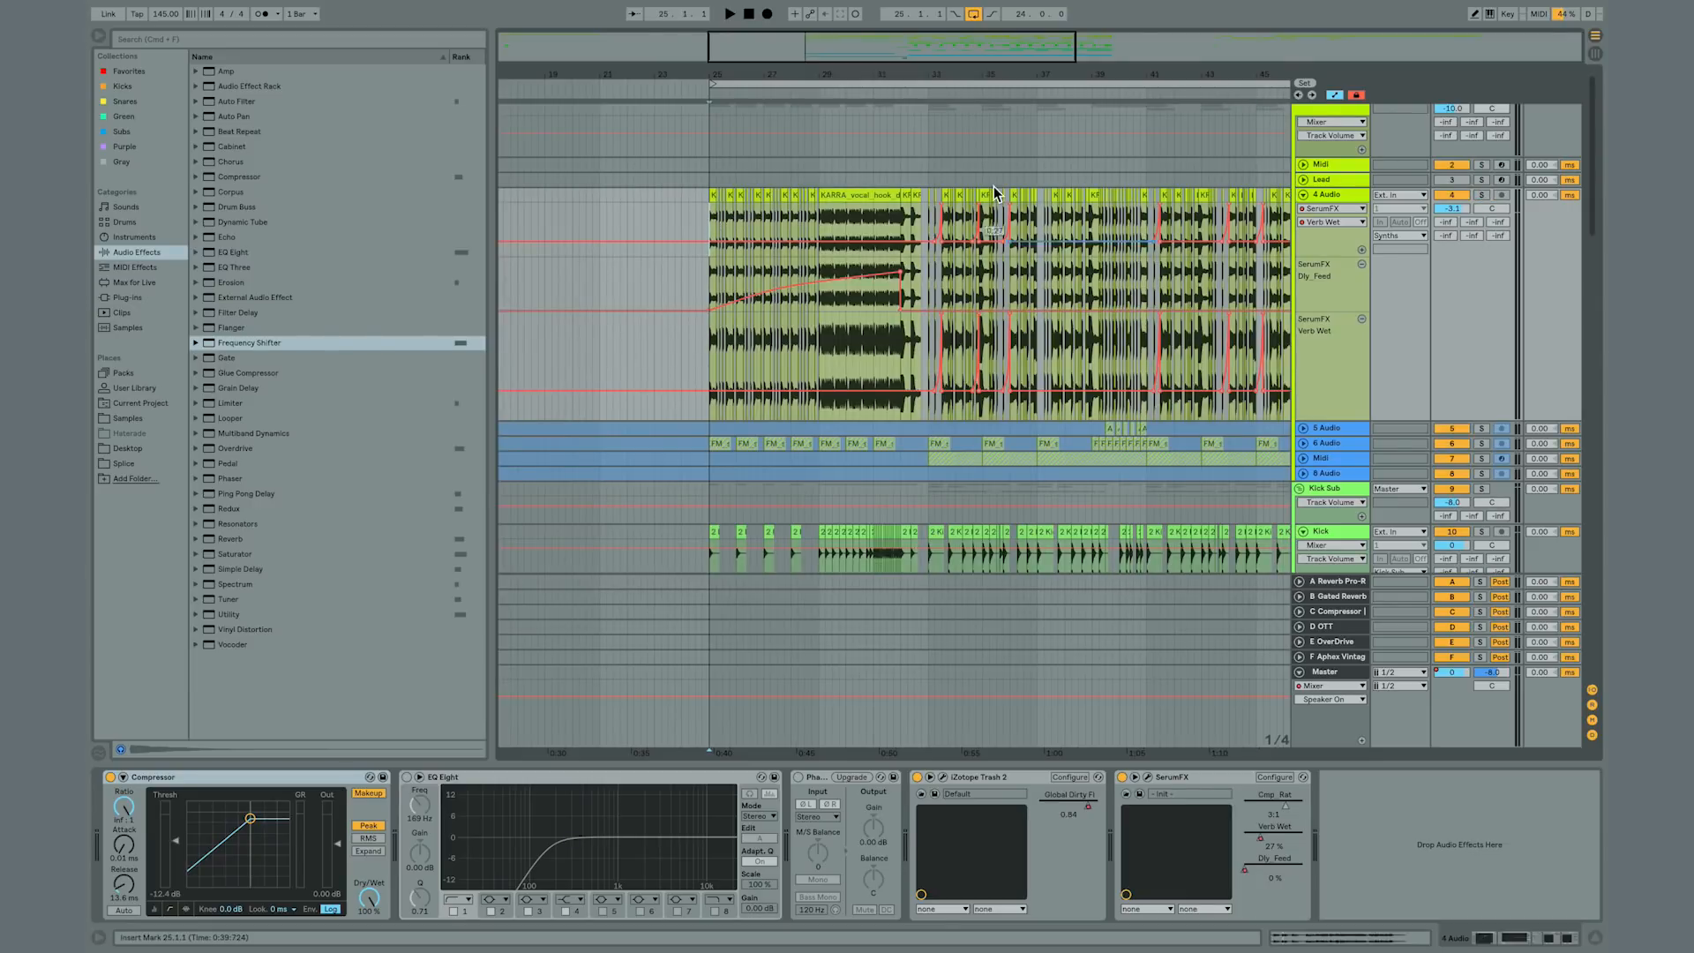
{"action": "key", "text": "space"}
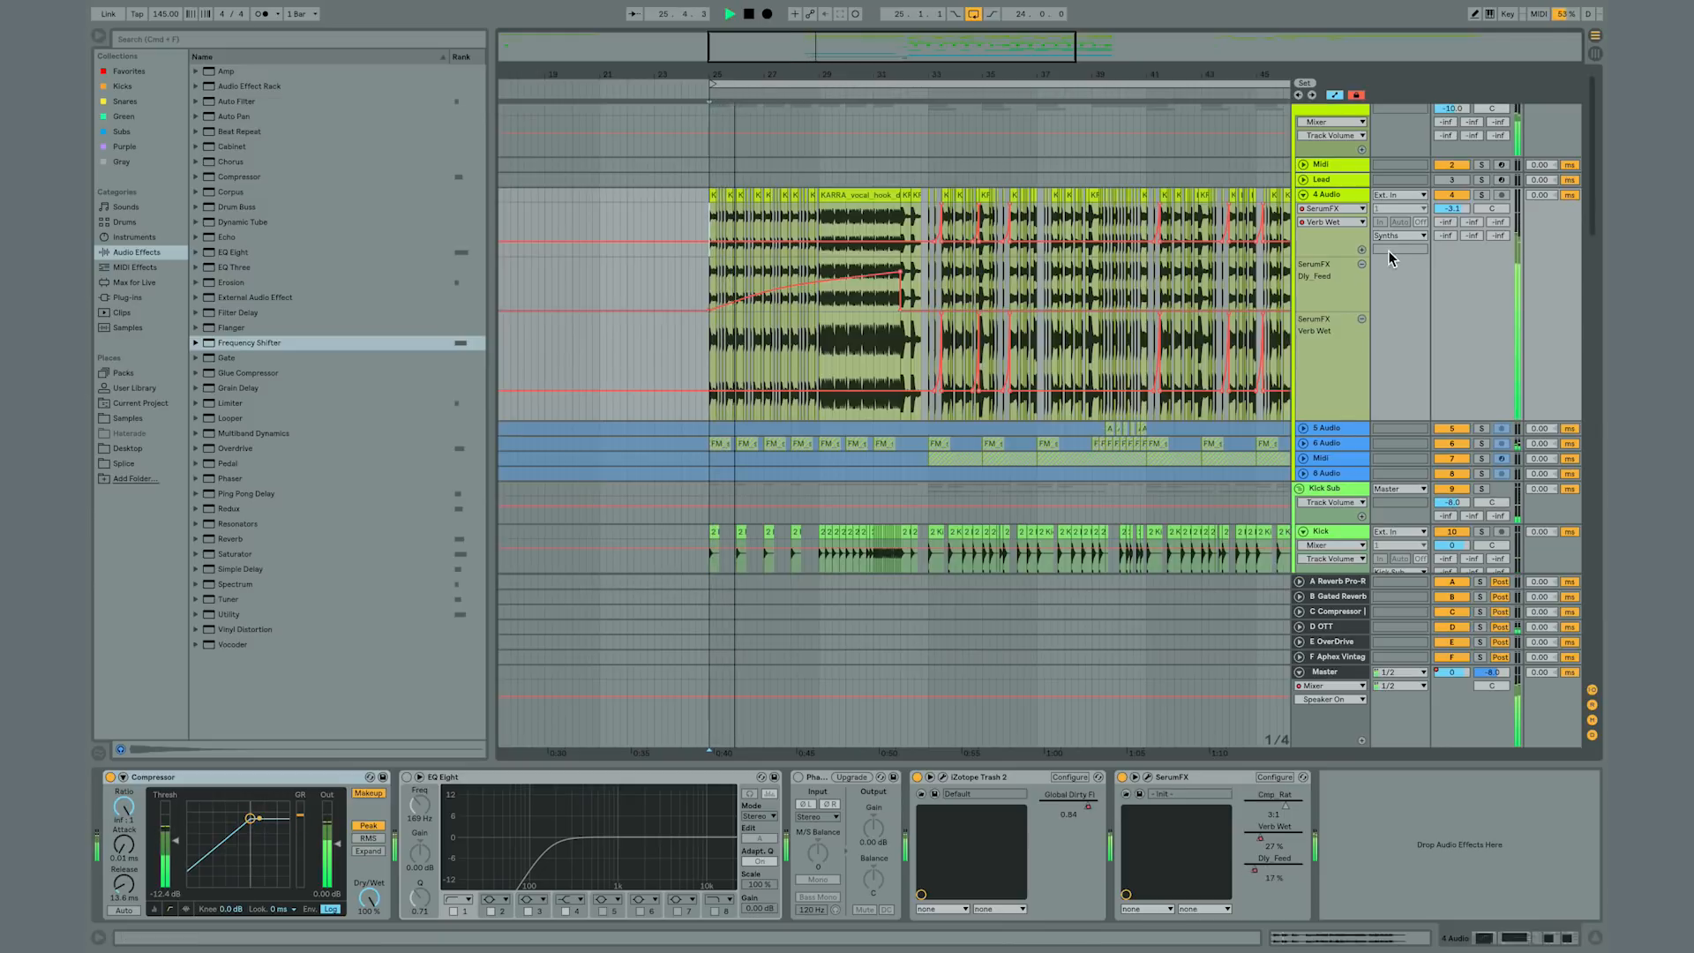
{"action": "left_click", "coordinate": [1453, 210]}
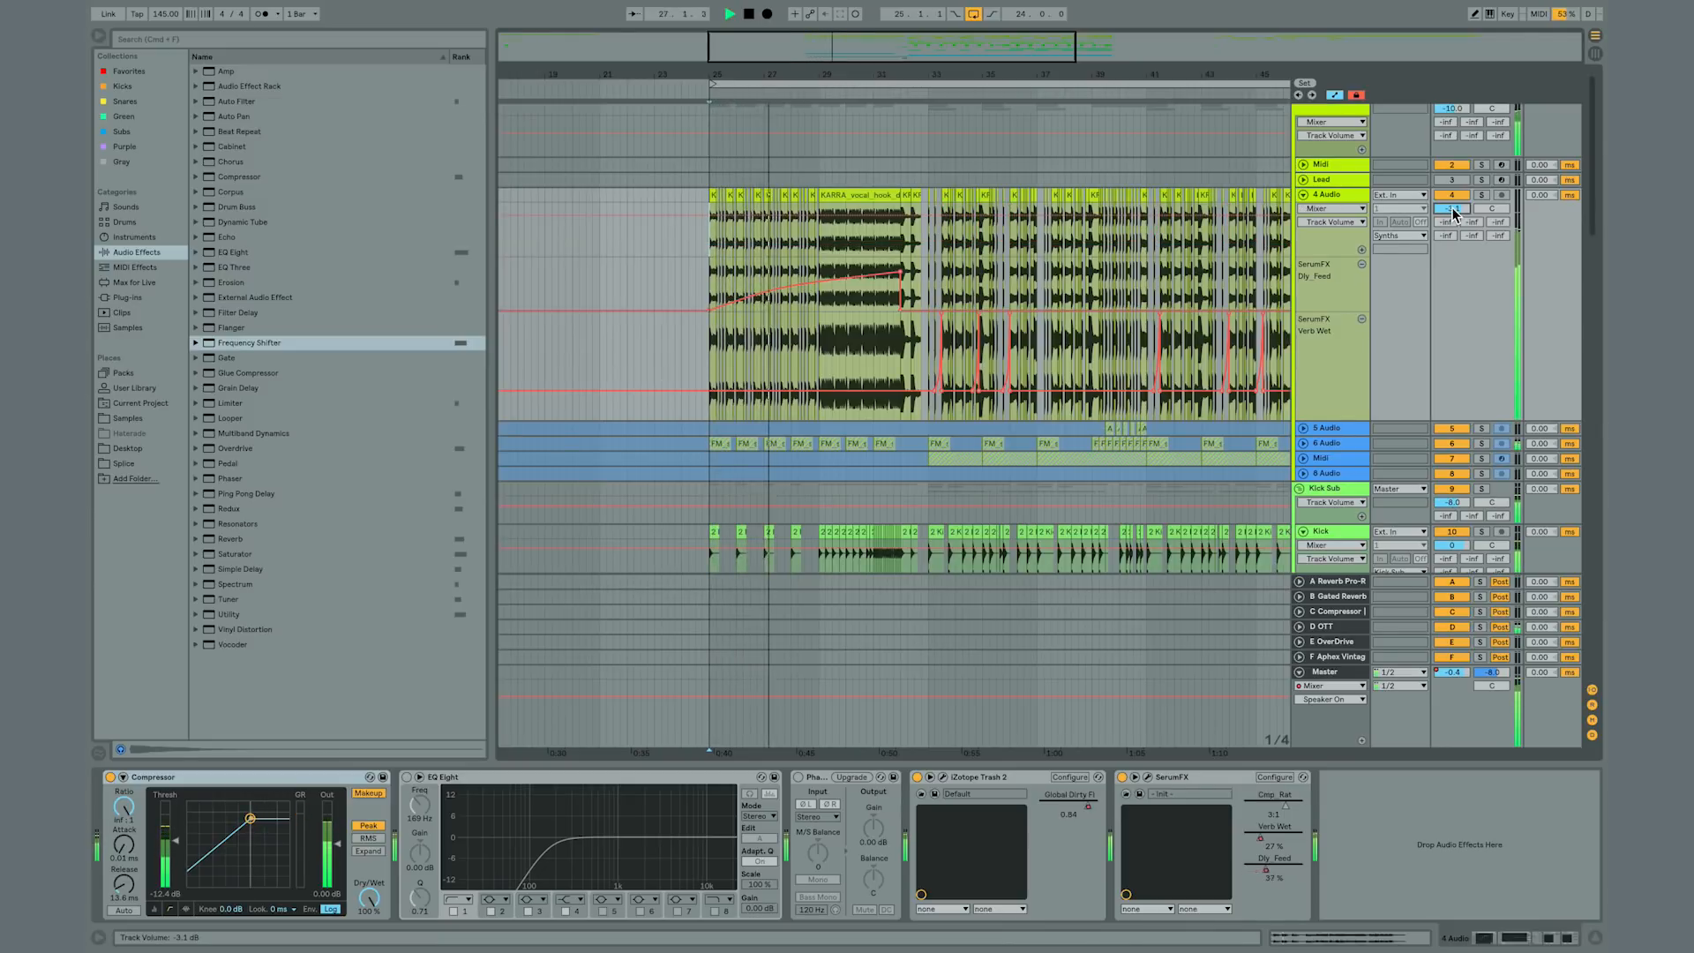
{"action": "left_click_drag", "start_coordinate": [1452, 209], "coordinate": [1452, 203]}
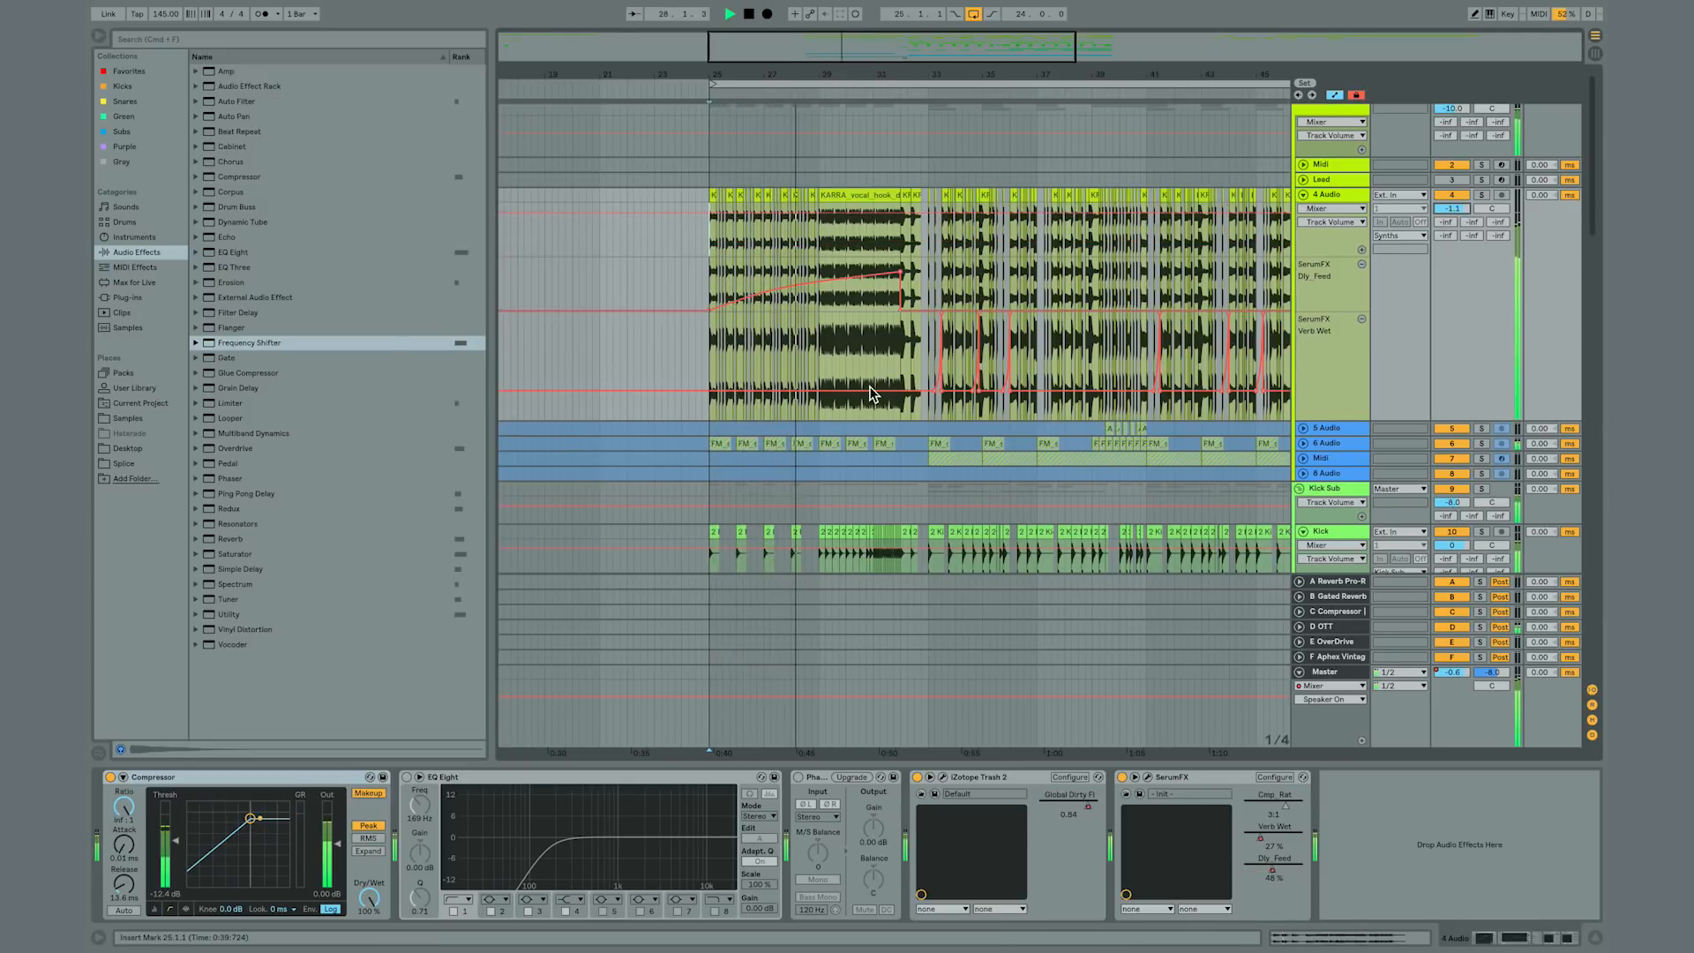
Step: Play the drop in the full mix from 32.4.1 and switch SerumFX off to compare the vocal chops without it
{"action": "left_click", "coordinate": [919, 353]}
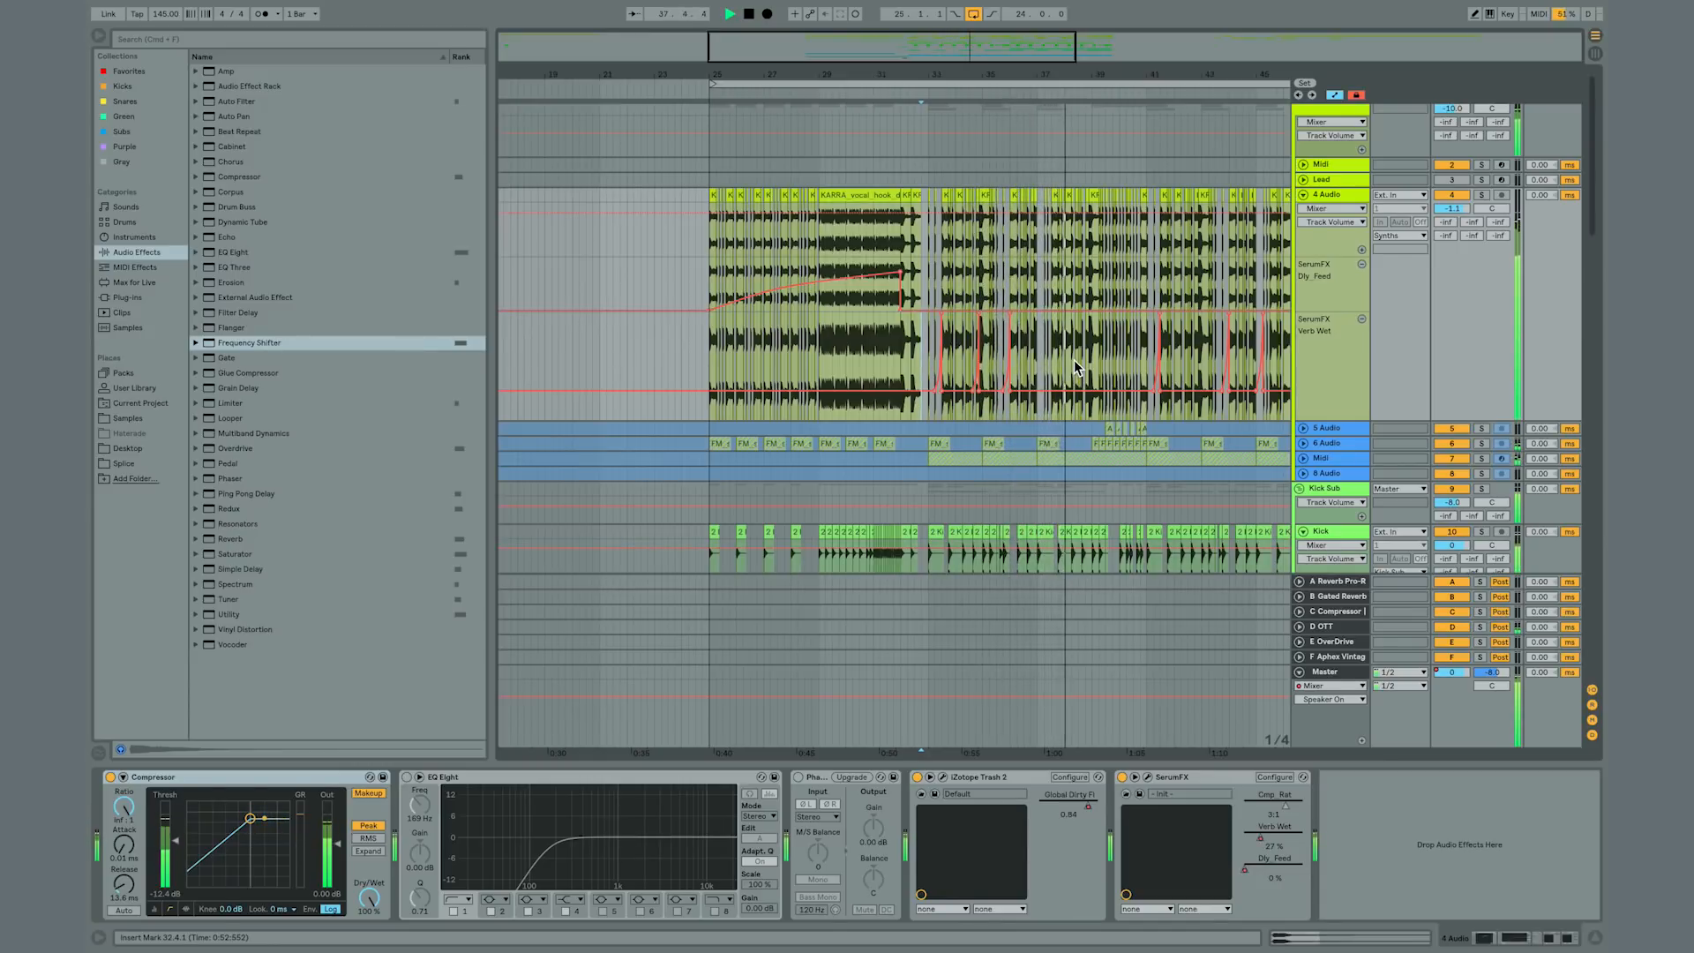
{"action": "scroll", "coordinate": [1074, 360], "scroll_direction": "right", "scroll_amount": 4}
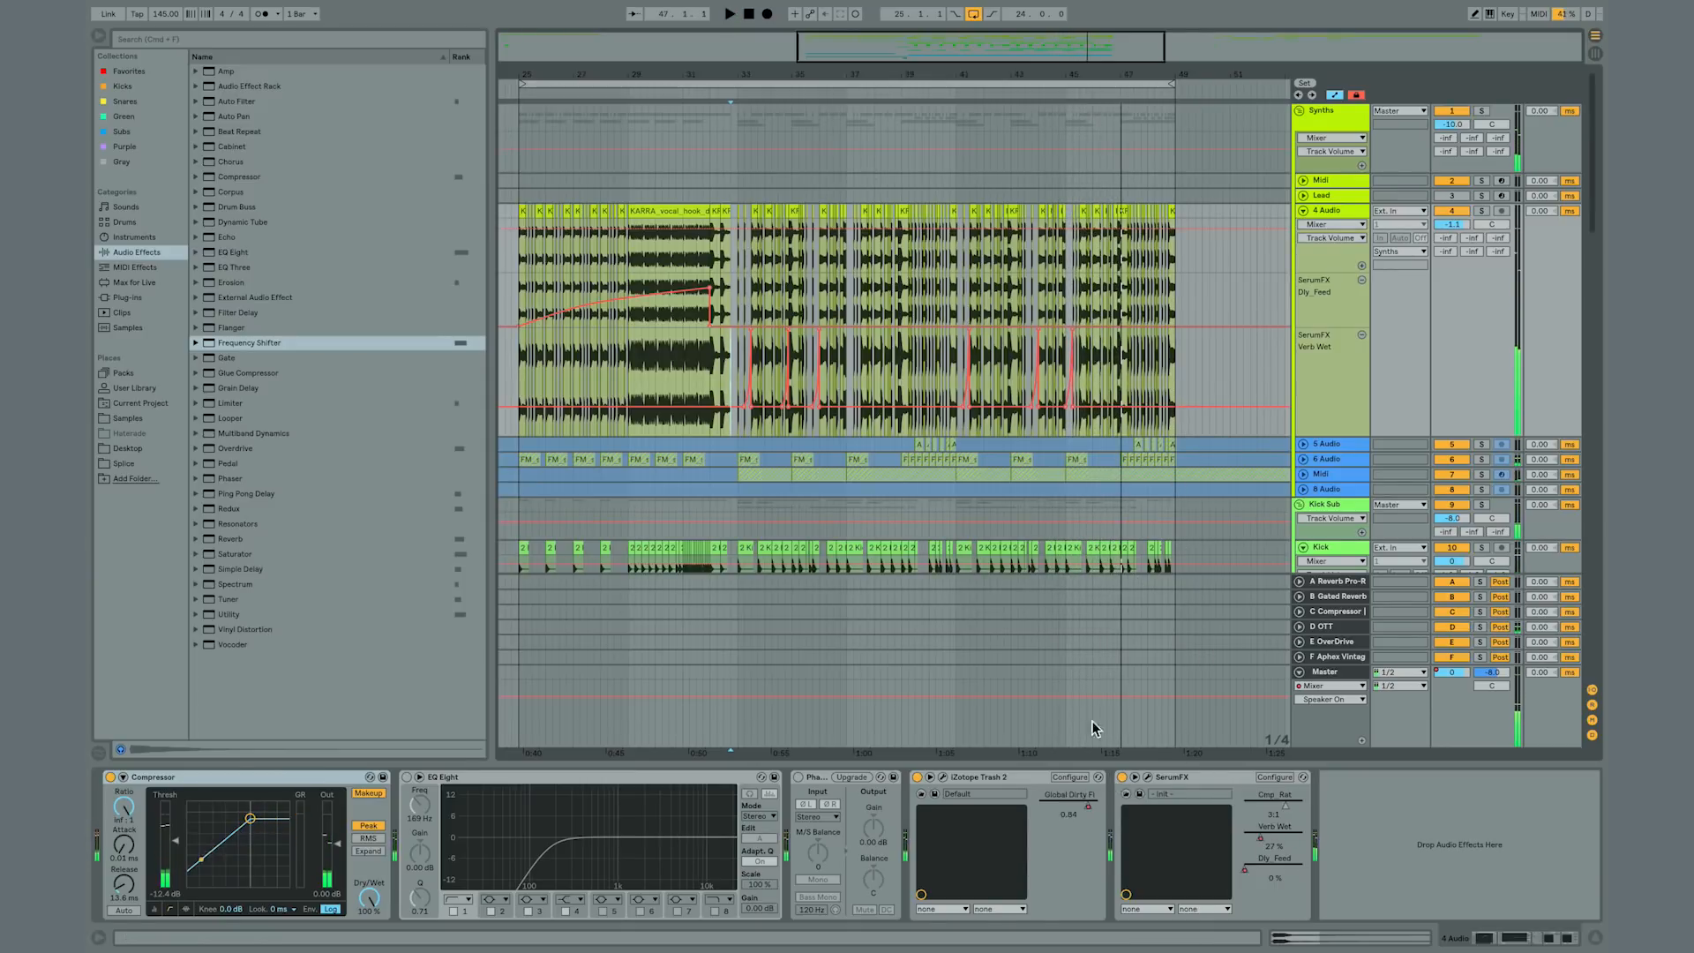
{"action": "key", "text": "space"}
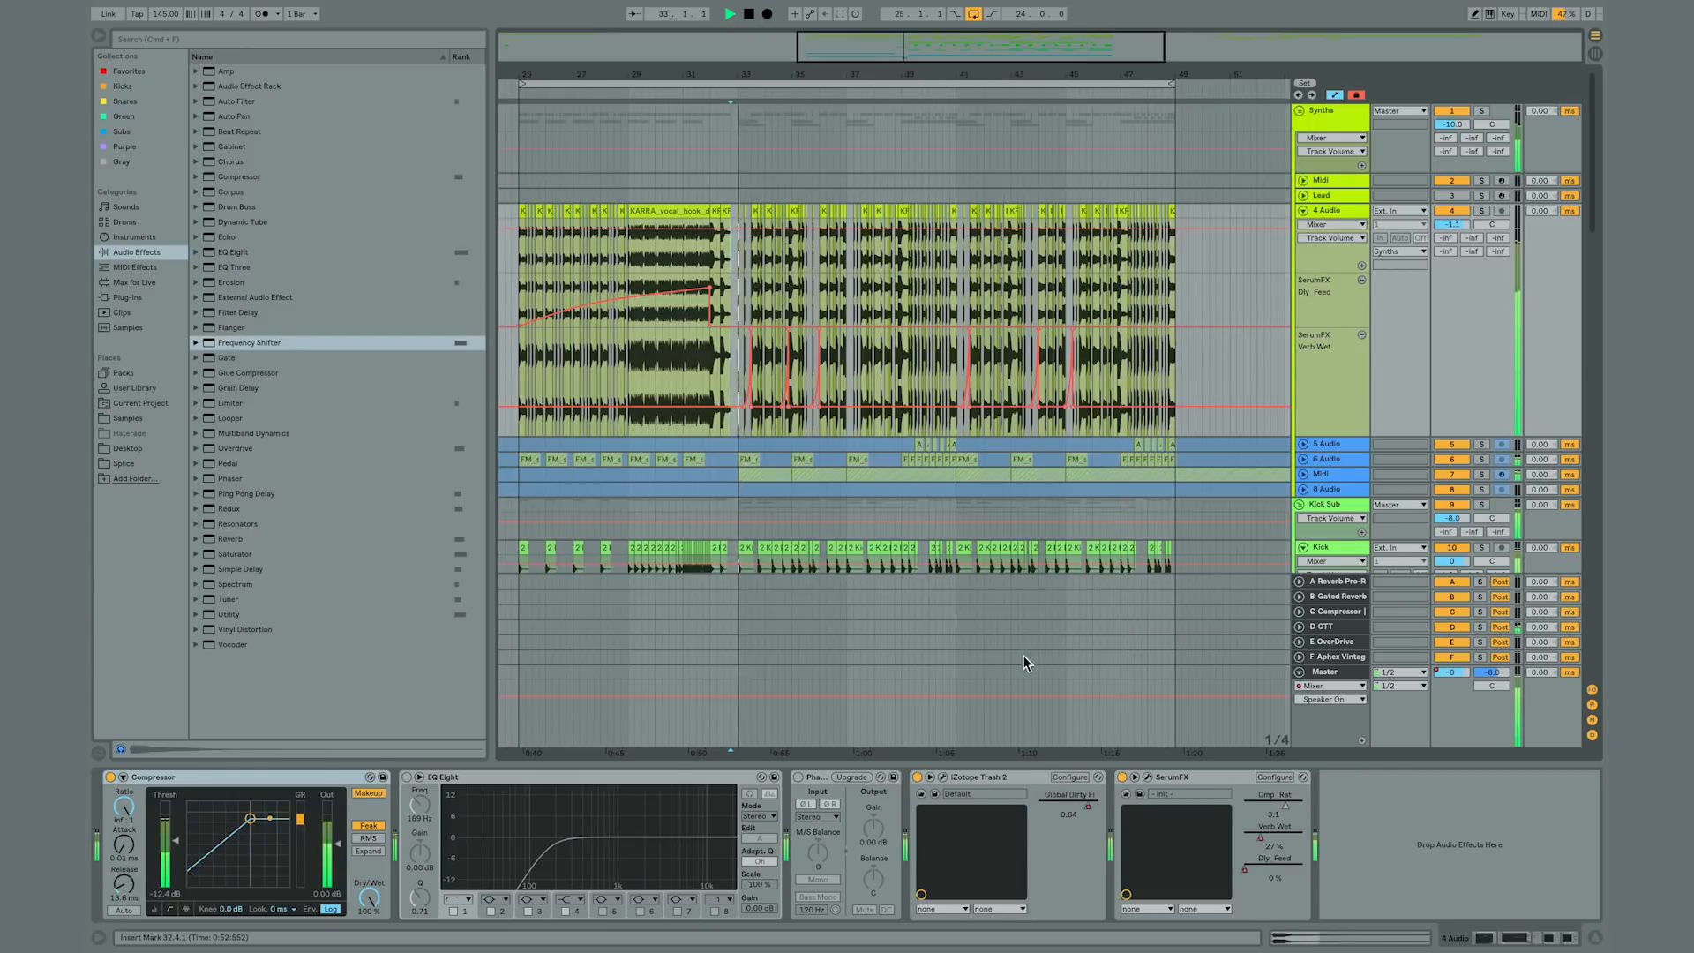
{"action": "left_click", "coordinate": [1122, 778]}
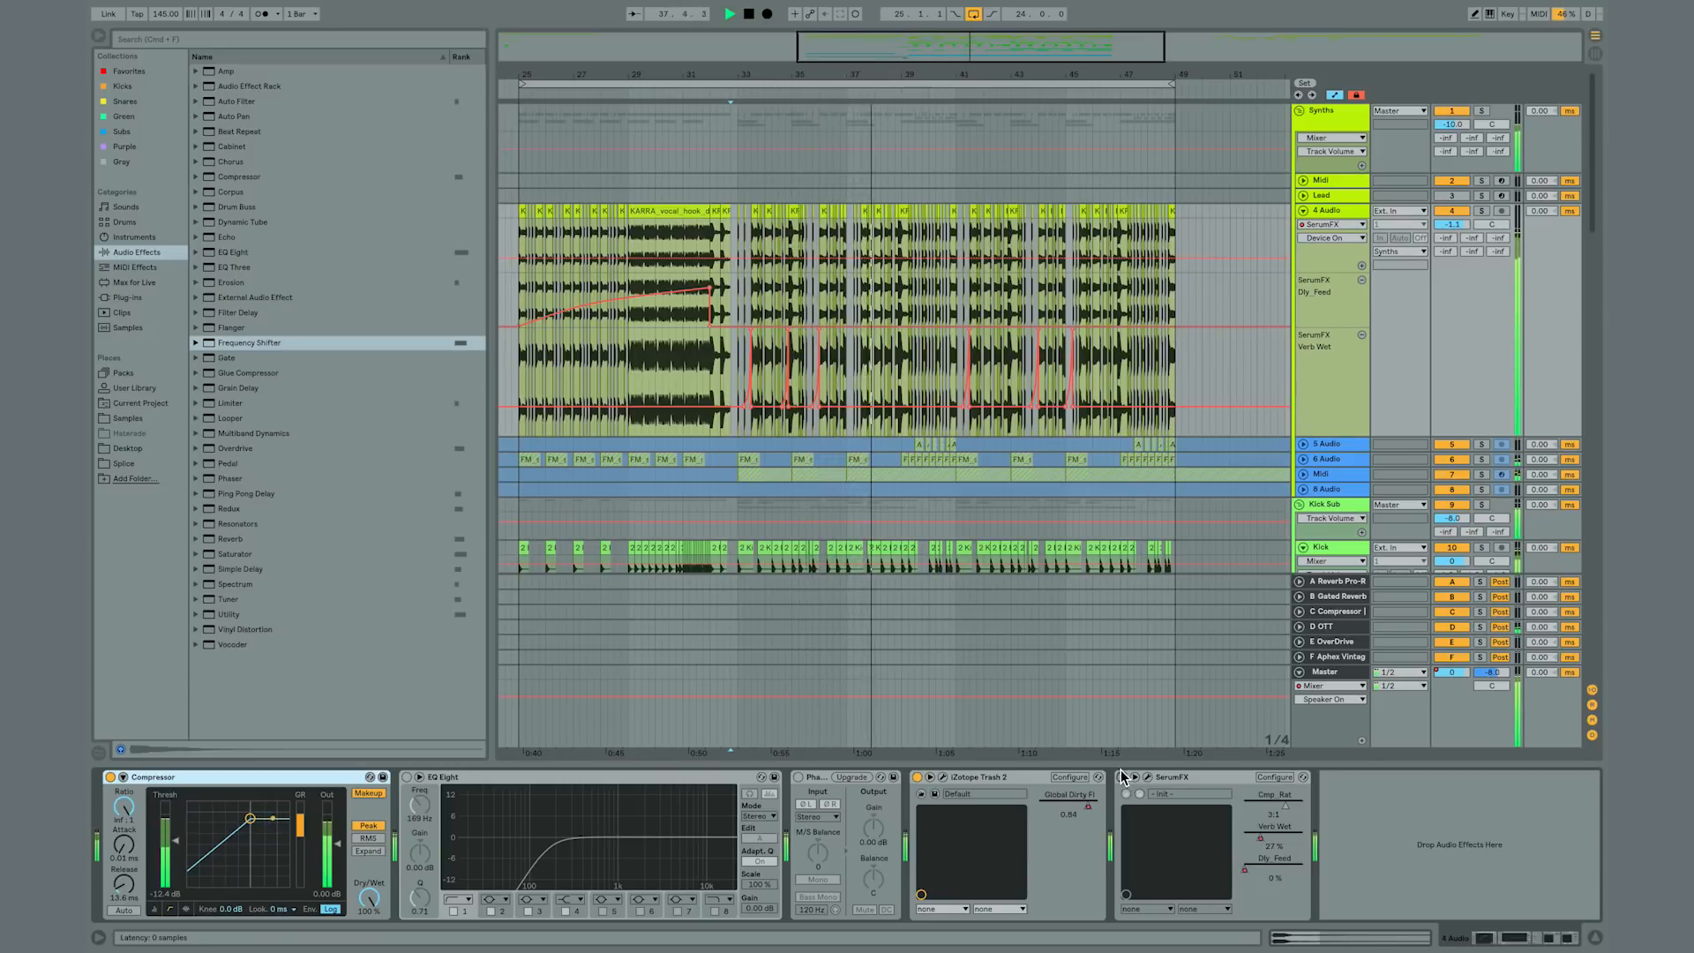
{"action": "key", "text": "space"}
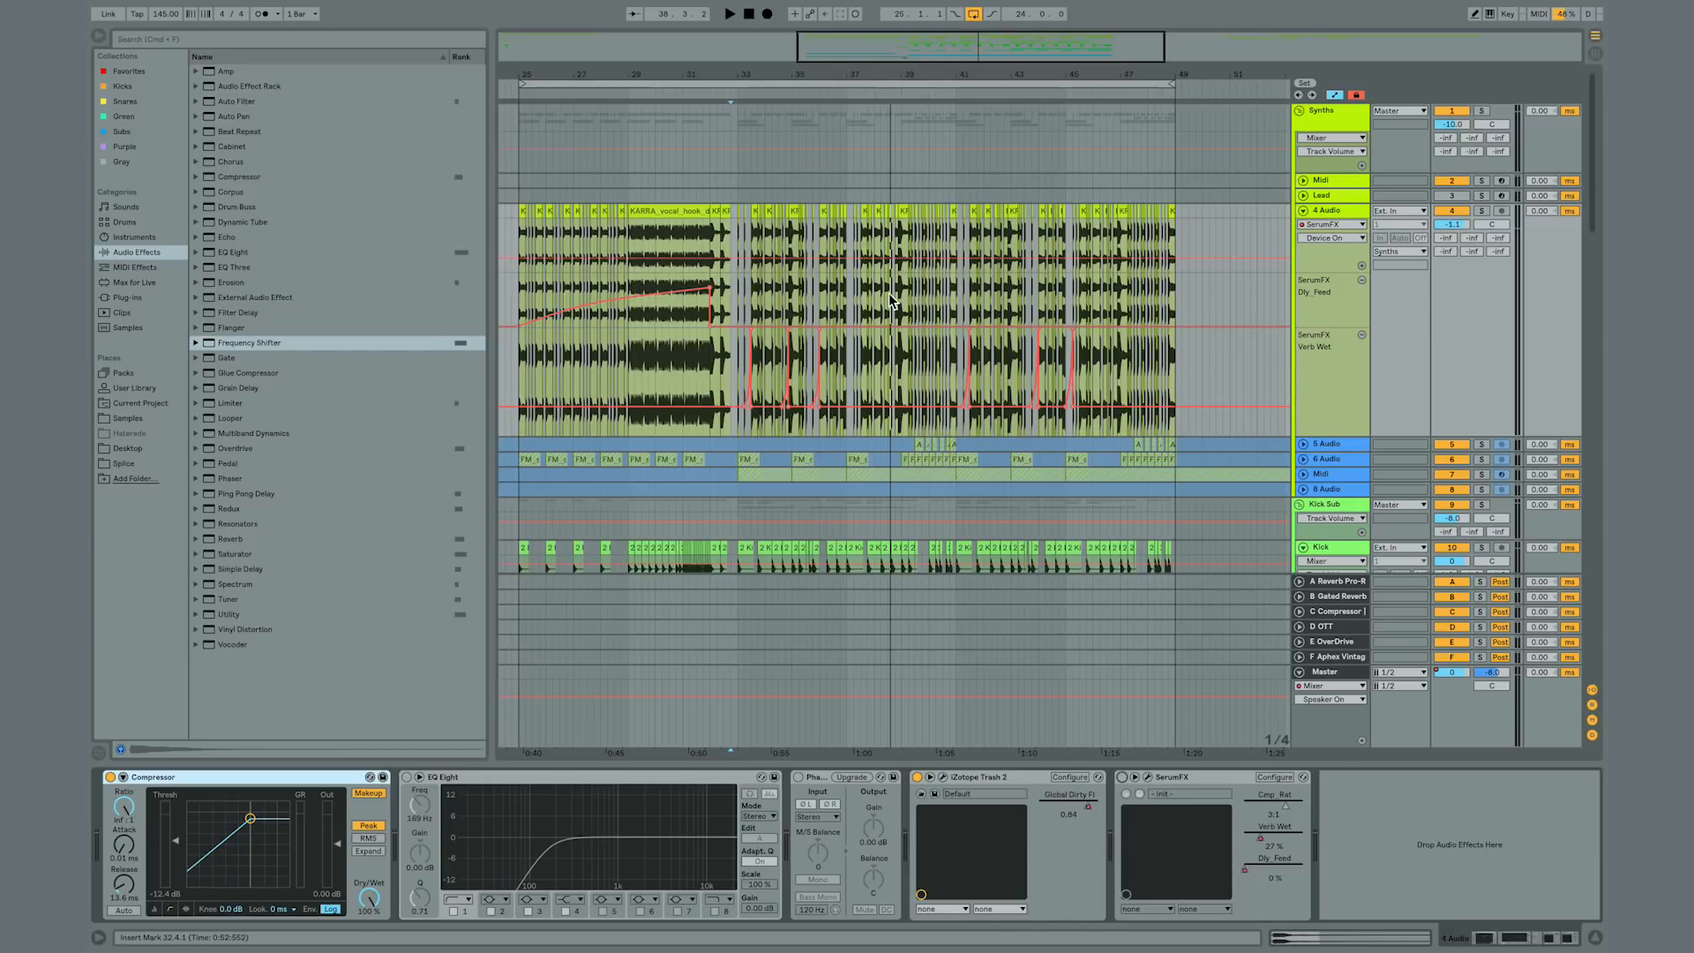
{"action": "left_click", "coordinate": [734, 296]}
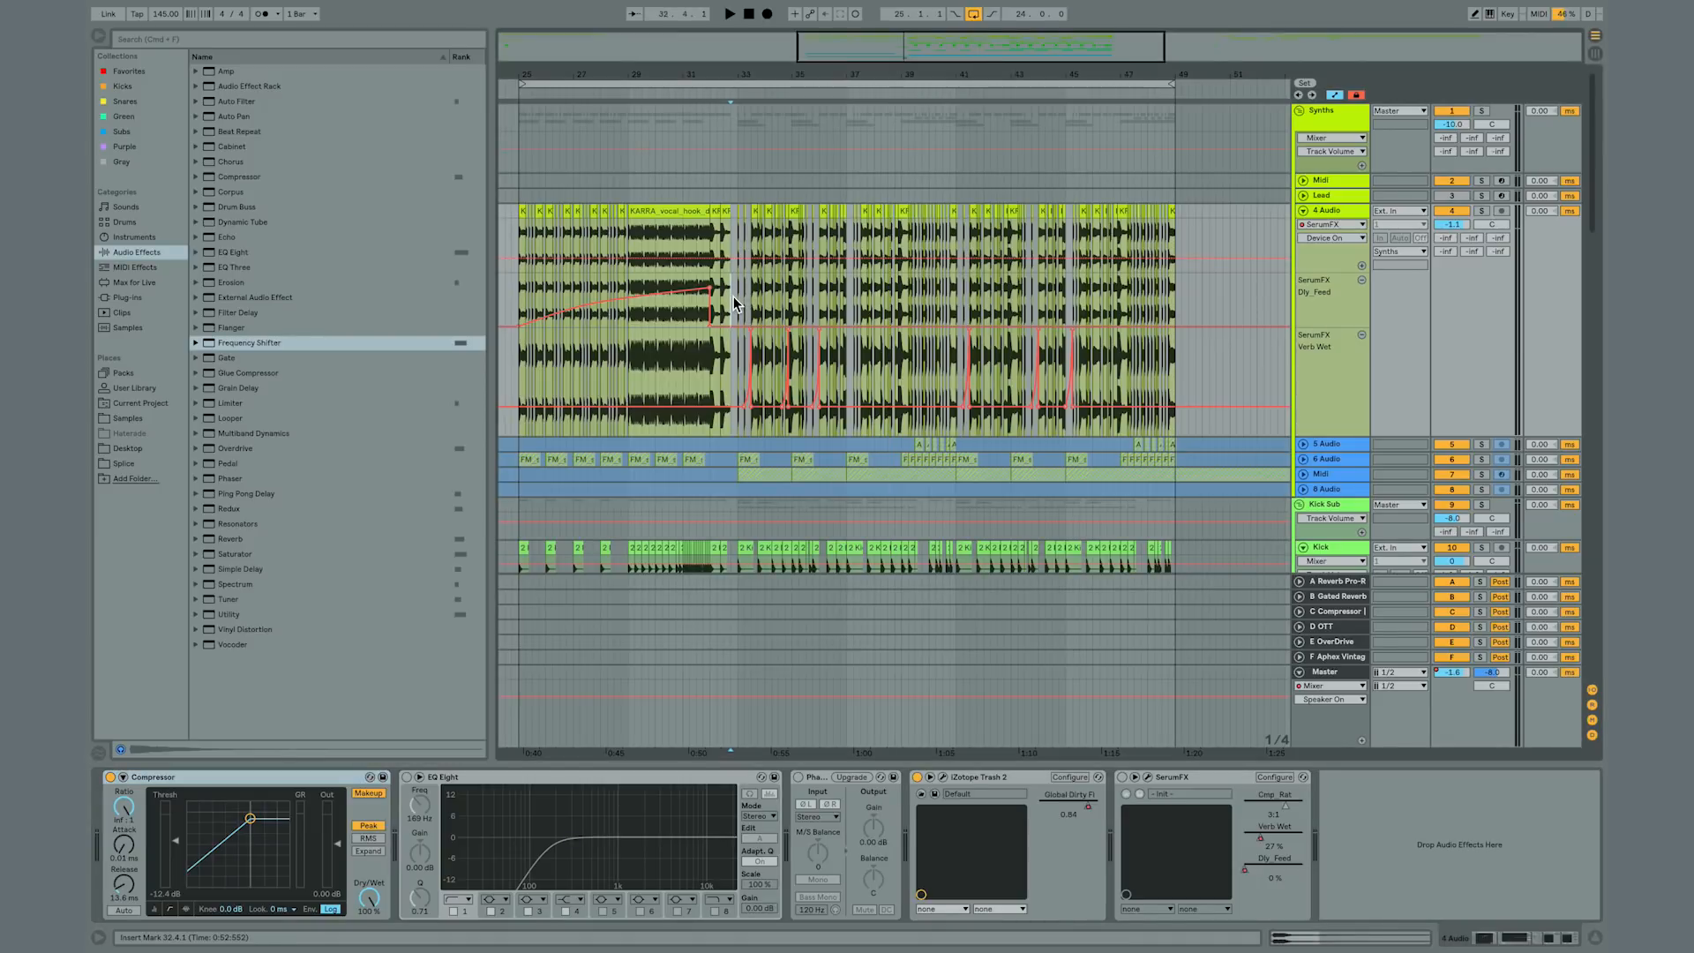